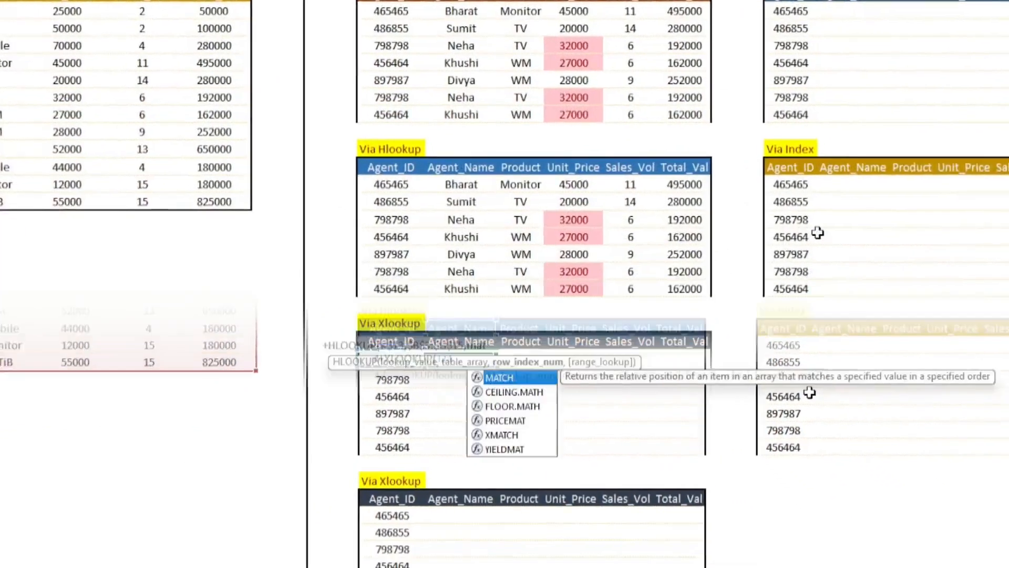
type("B2")
type(":B15")
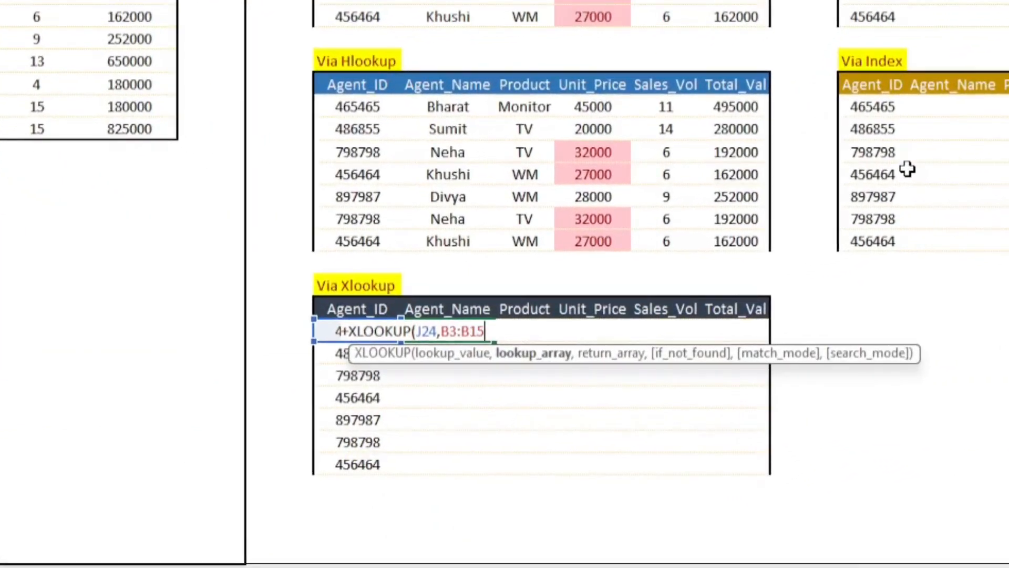
key("F4")
type(",F3")
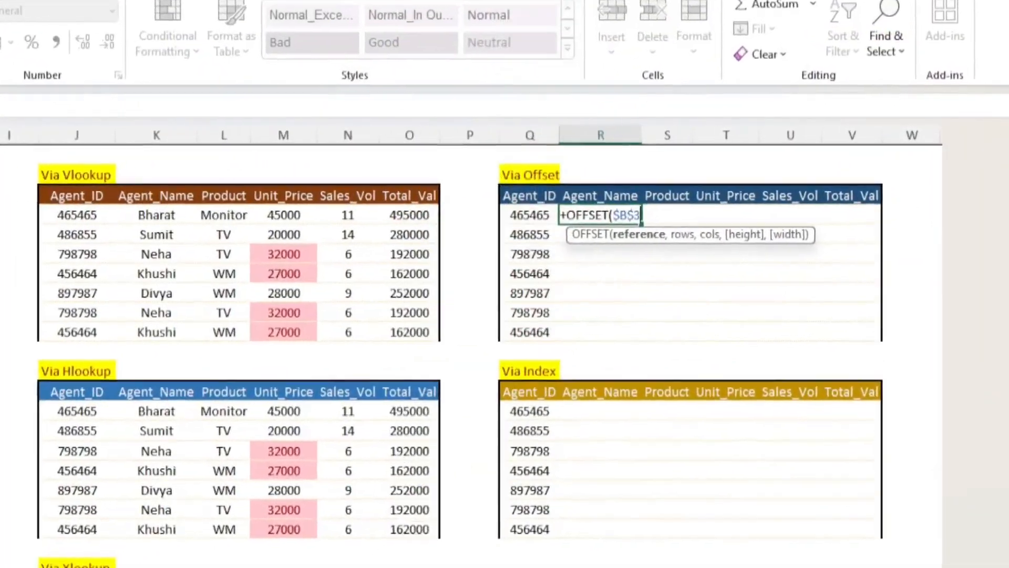
type(",MATCH(")
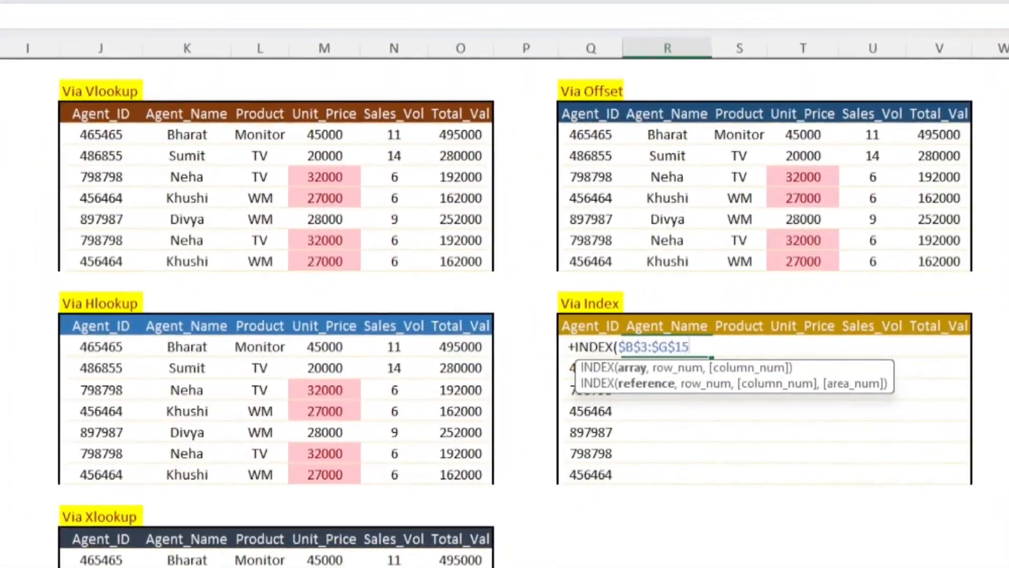
type(",MATCH(")
key("Left")
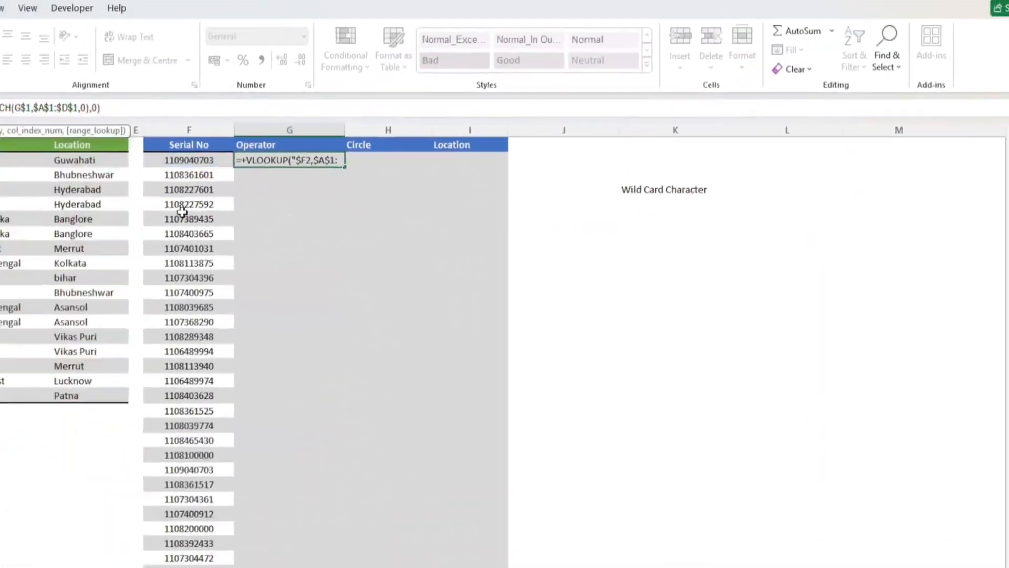
key("Return")
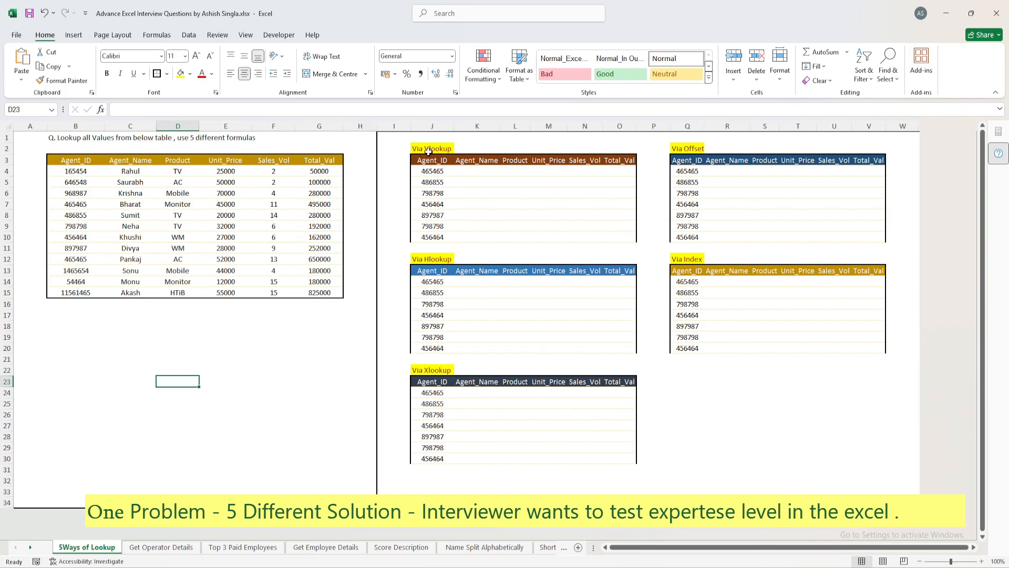
Review the headings and column headers of the five empty lookup tables, from Via Vlookup to Via Index
left_click(429, 151)
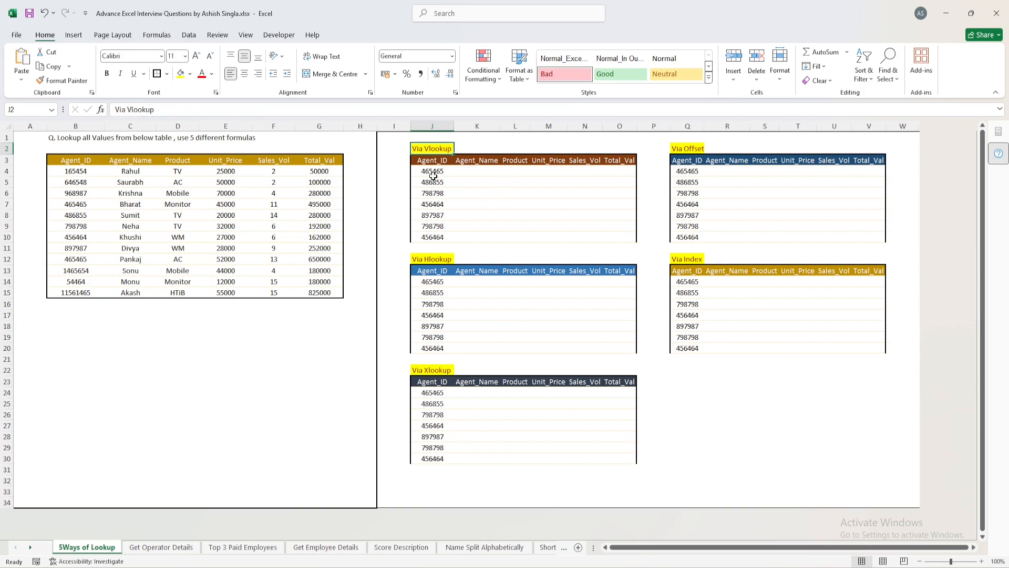
left_click(433, 174)
left_click(476, 163)
left_click(535, 162)
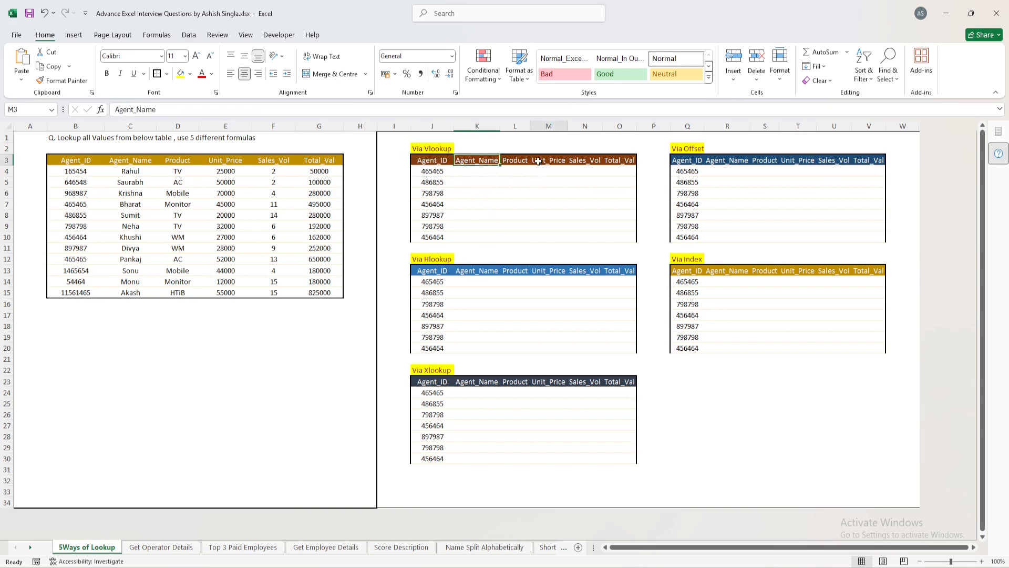
left_click(585, 162)
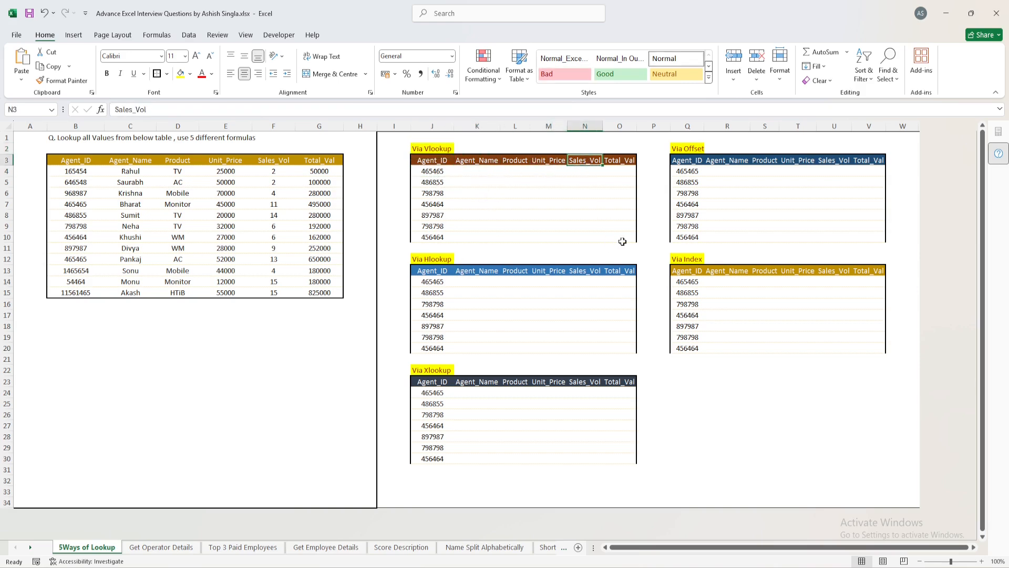
left_click(622, 161)
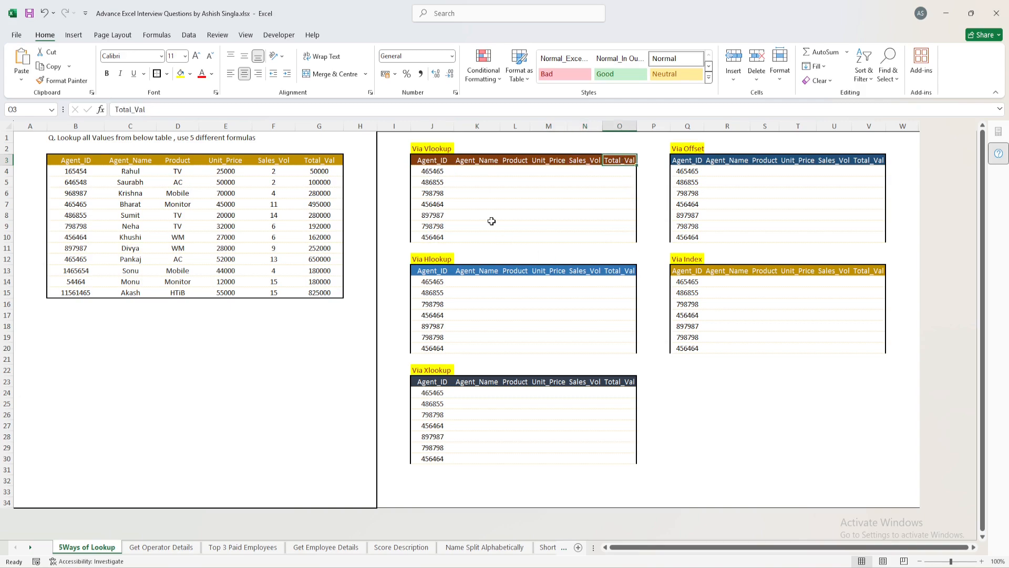
left_click(426, 149)
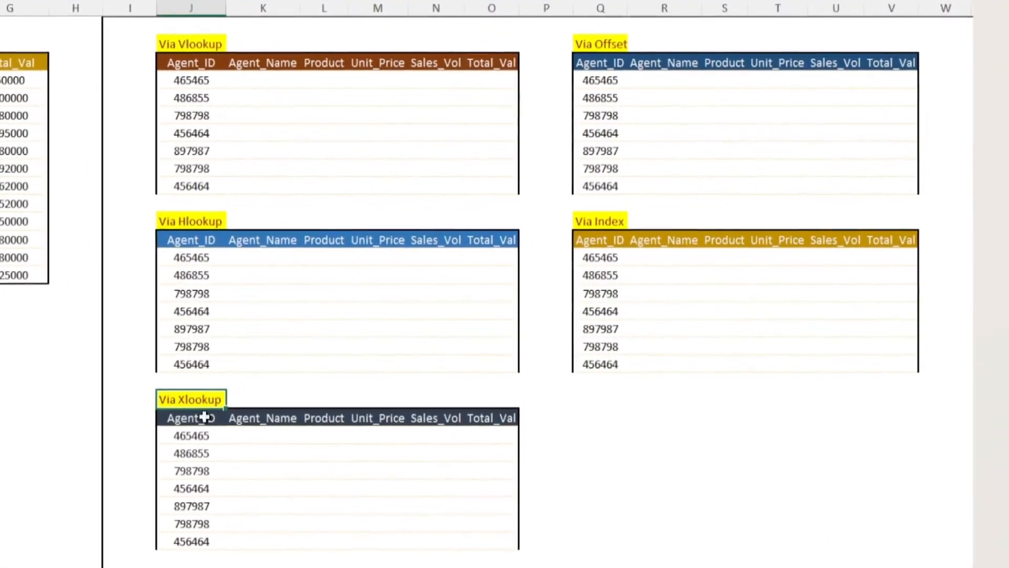
left_click(257, 394)
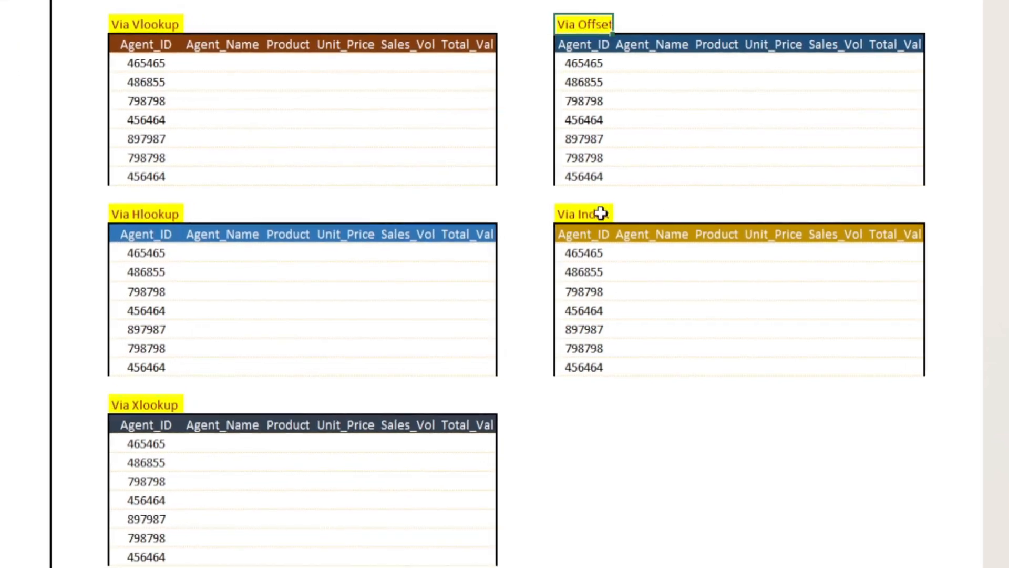
left_click(607, 218)
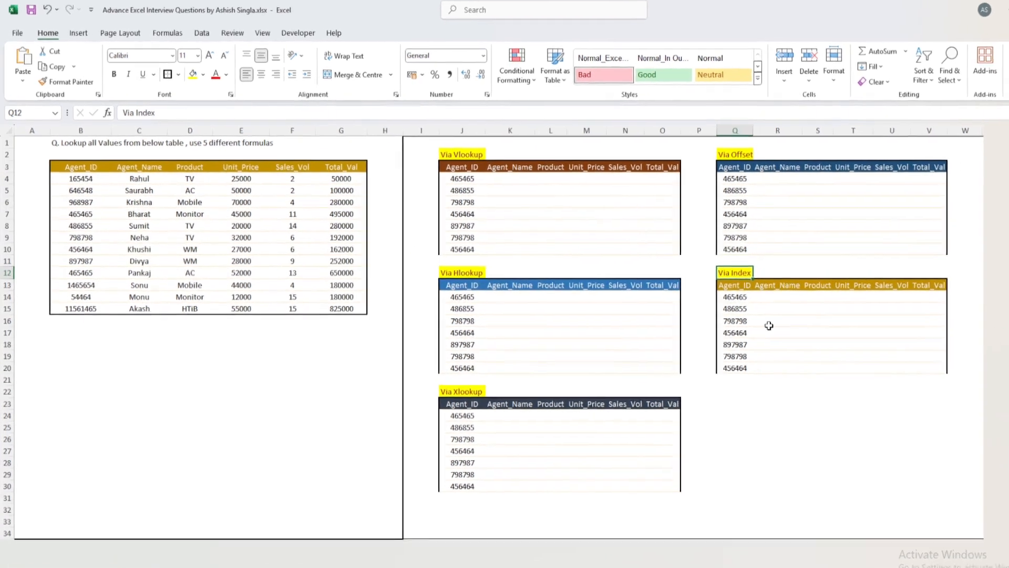
Start a VLOOKUP formula in K4 with $J4 as the lookup value, locking only the column
left_click(462, 169)
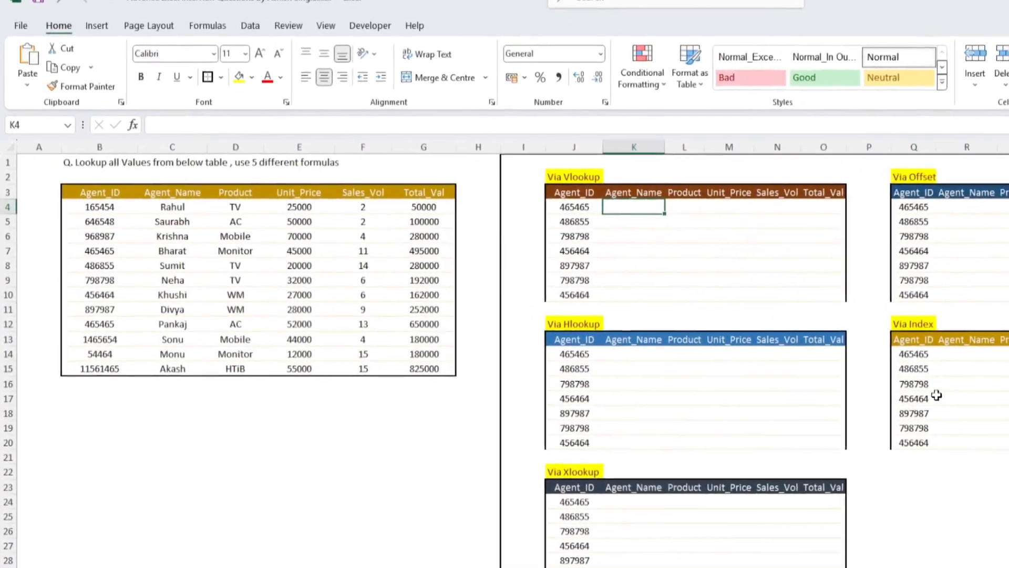
type("+vl")
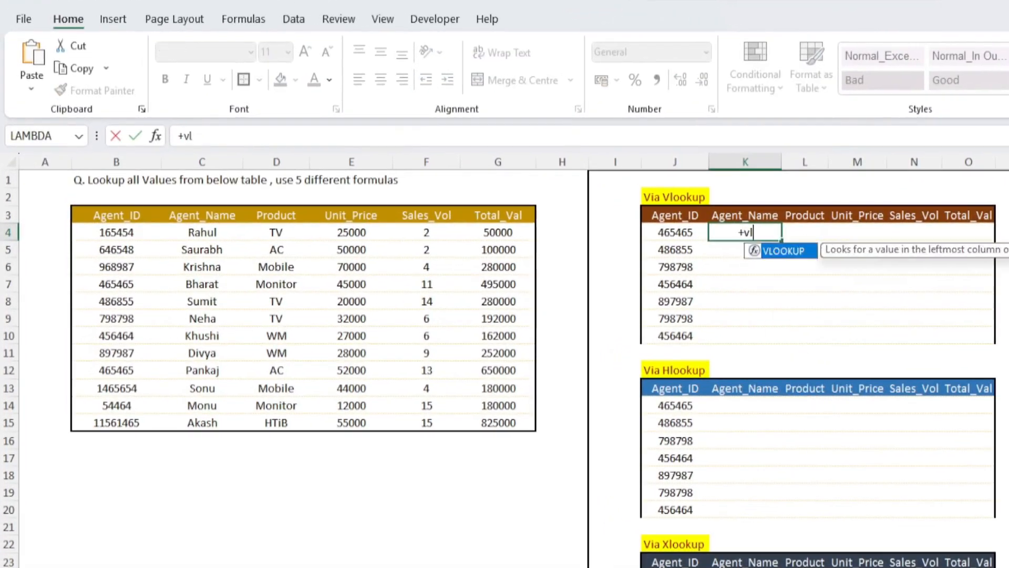
key("Tab")
key("Left")
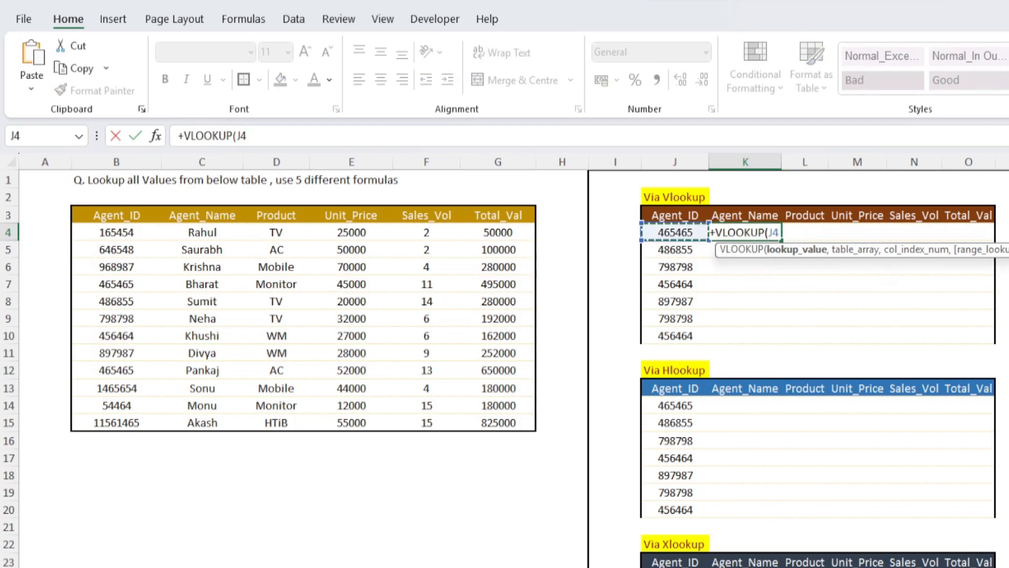
key("F4")
key("F4")
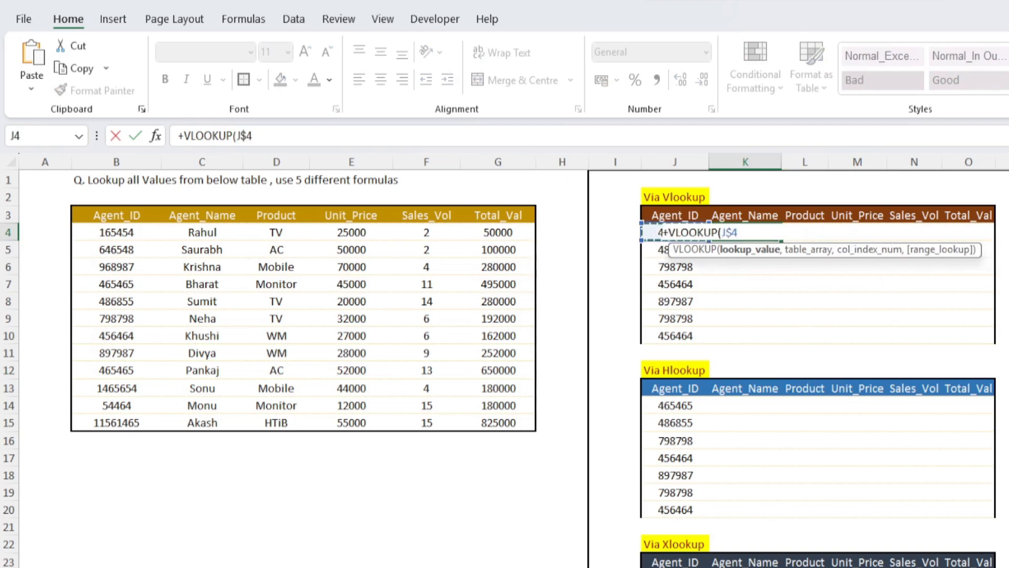
key("F4")
type(",")
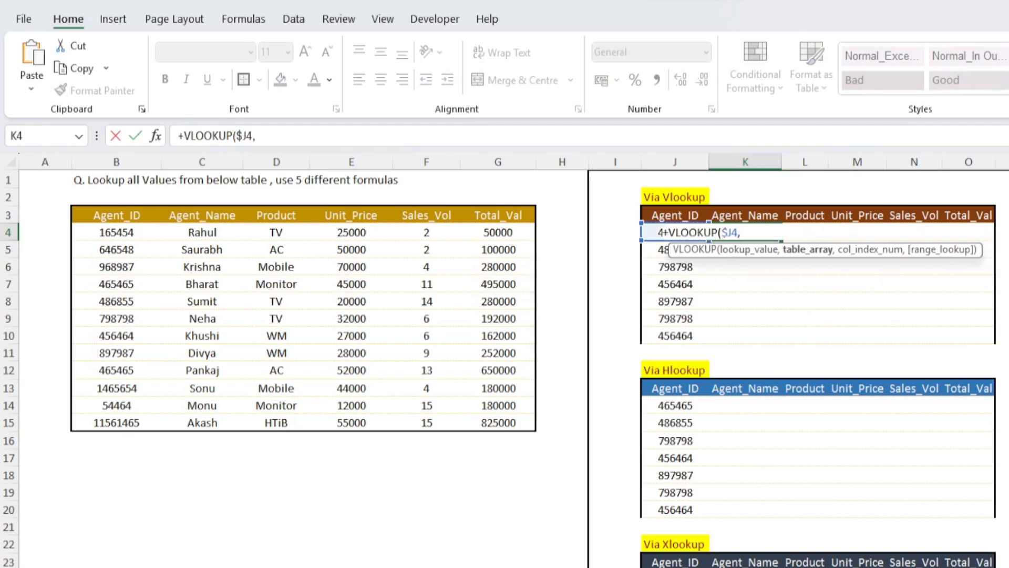
Use the whole source table as the VLOOKUP table array, as the absolute range $B$3:$G$15
left_click(116, 231)
left_click_drag(116, 215, 497, 423)
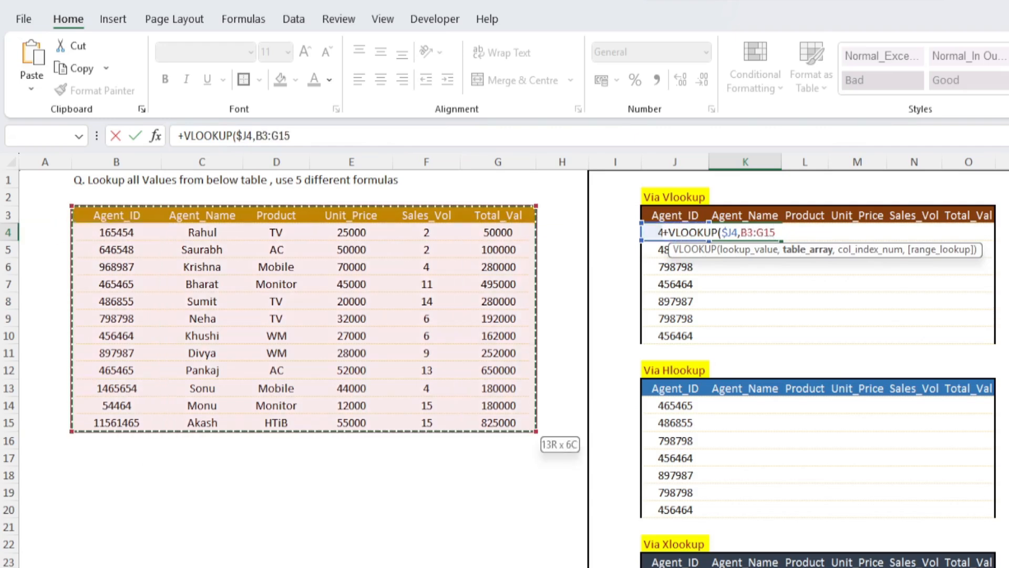
key("F4")
type(",")
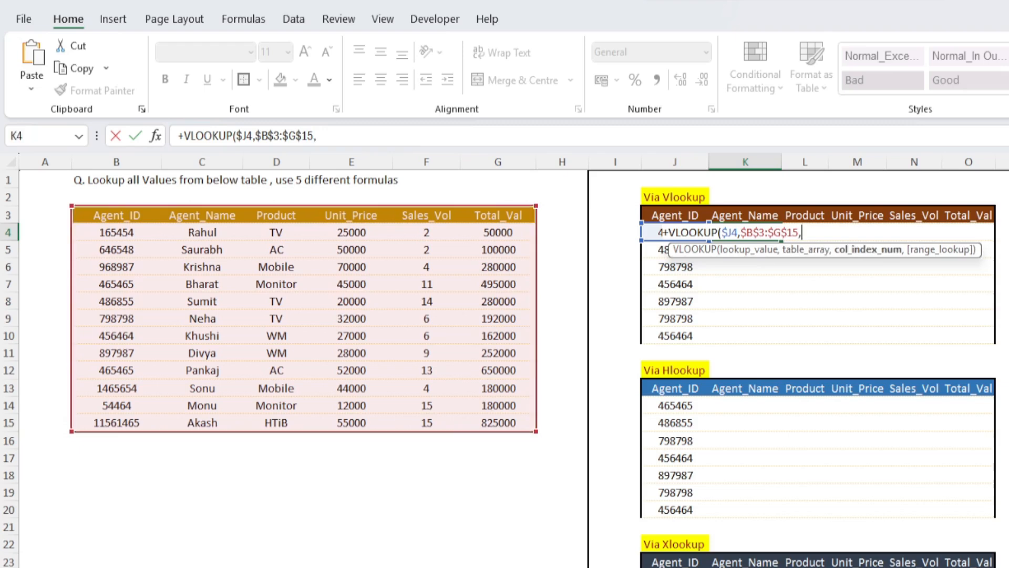
Nest a MATCH function as the column index, with K$3 as its lookup value and only the row locked
type("matc")
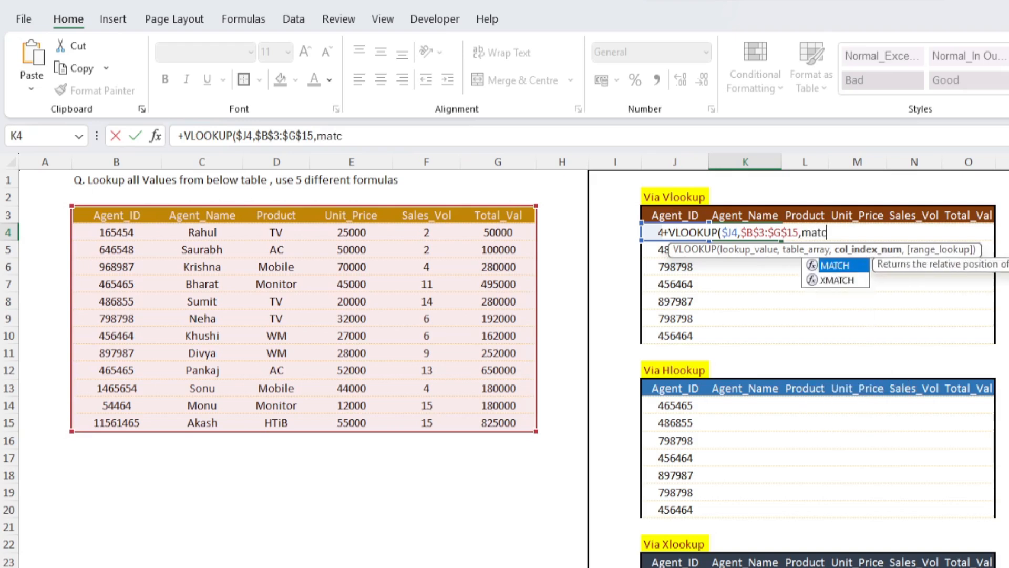
key("Tab")
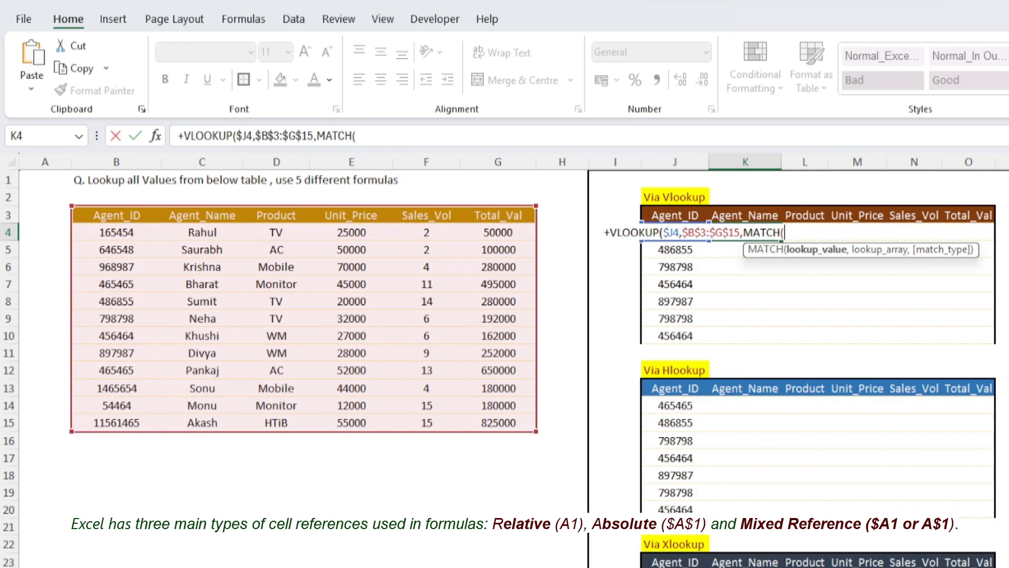
key("Up")
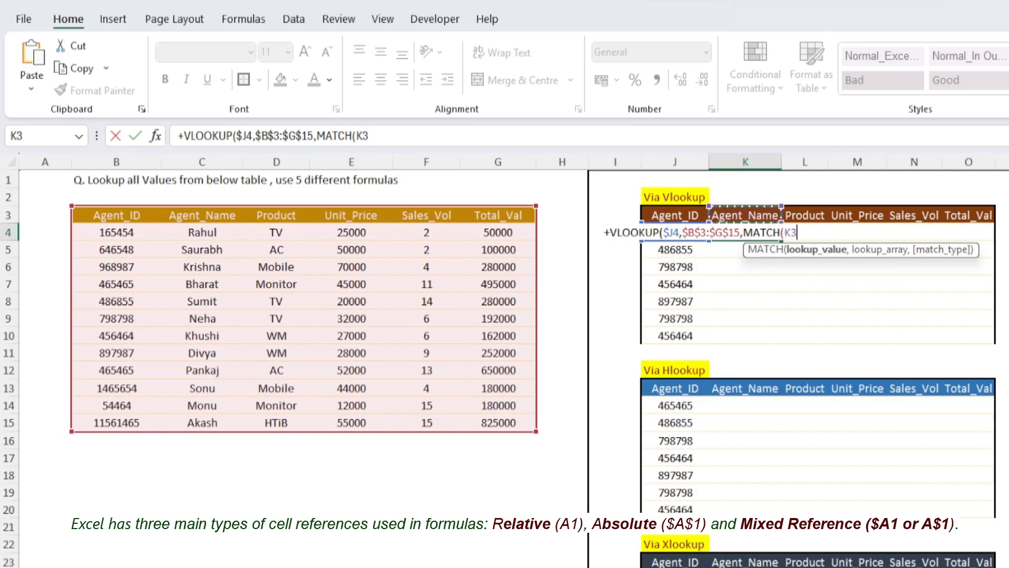
key("F4")
key("F4")
key("F4")
key("F4")
key("F4")
key("F4")
type(",")
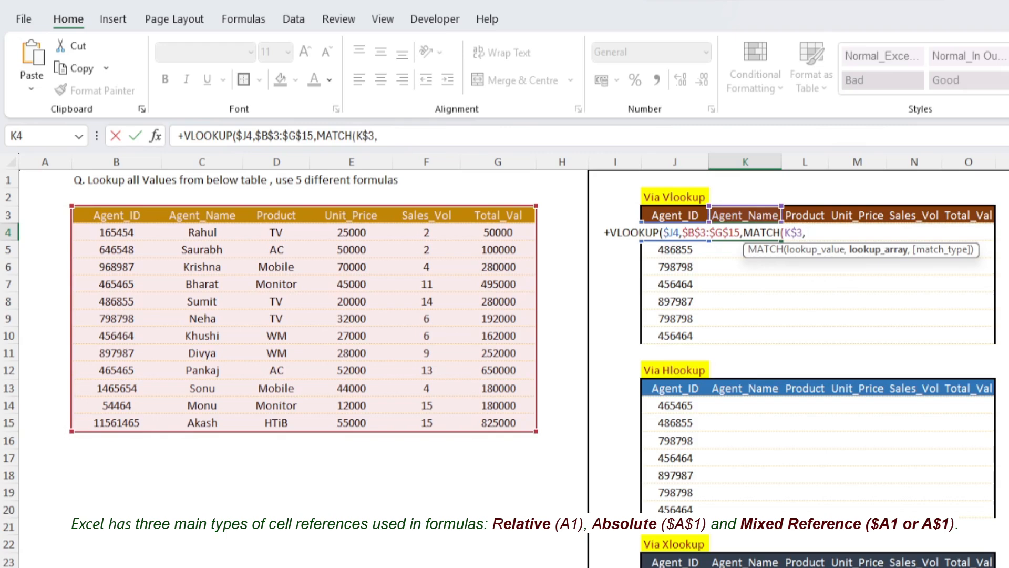
Complete the MATCH with the source header row $B$3:$G$3 as lookup array and 0 for an exact match
key("Left")
key("Left")
key("Left")
key("Left")
key("ctrl+Left")
key("Up")
key("ctrl+shift+Right")
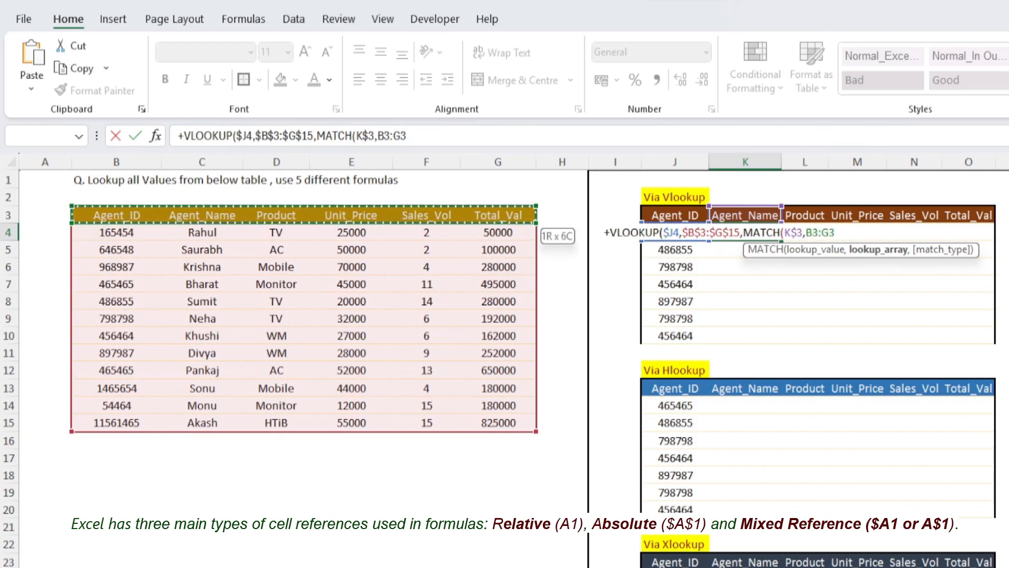
key("F4")
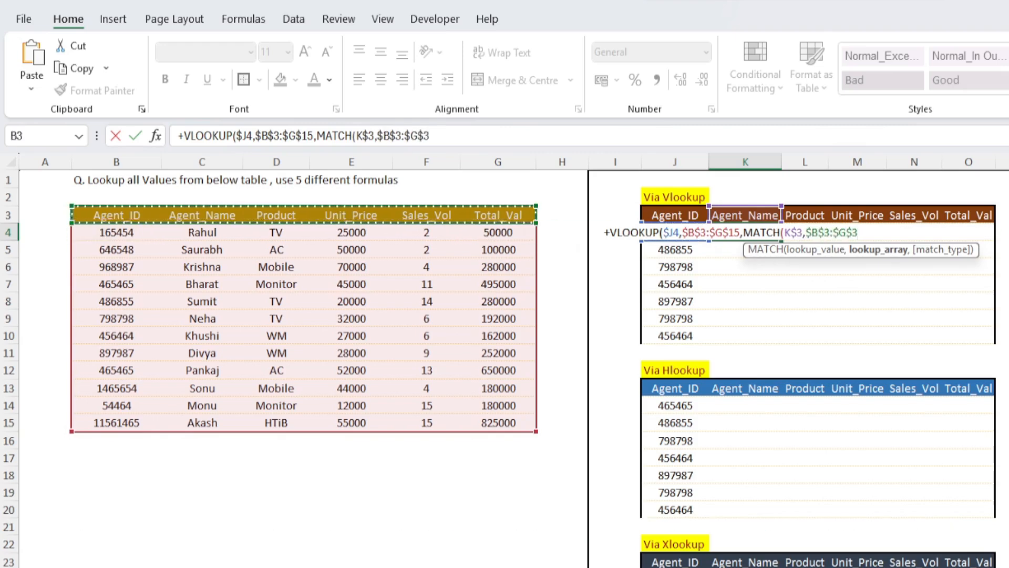
type(",")
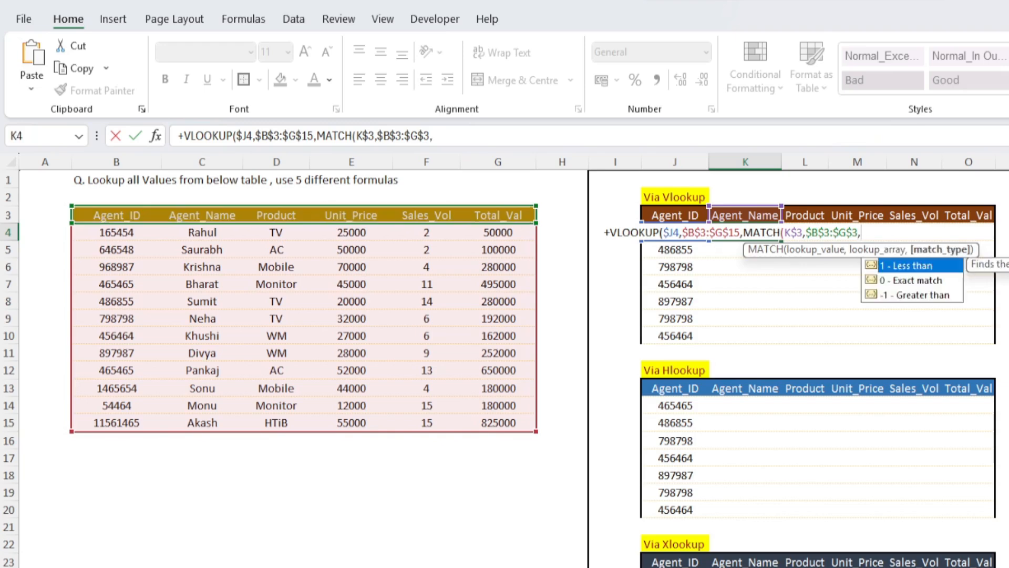
type("0)")
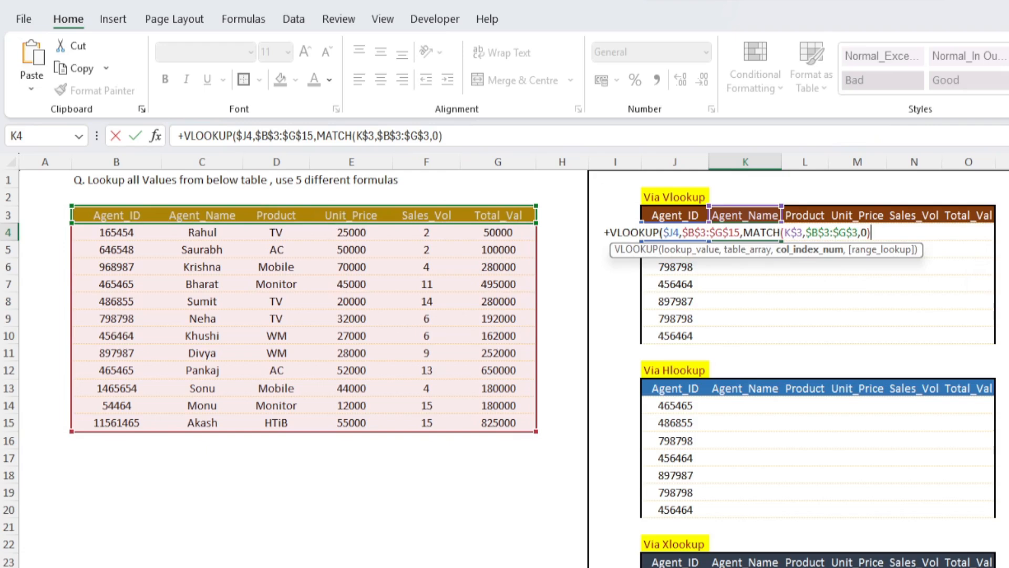
Set the VLOOKUP range lookup to 0 for an exact match and enter the finished formula in K4
type(",")
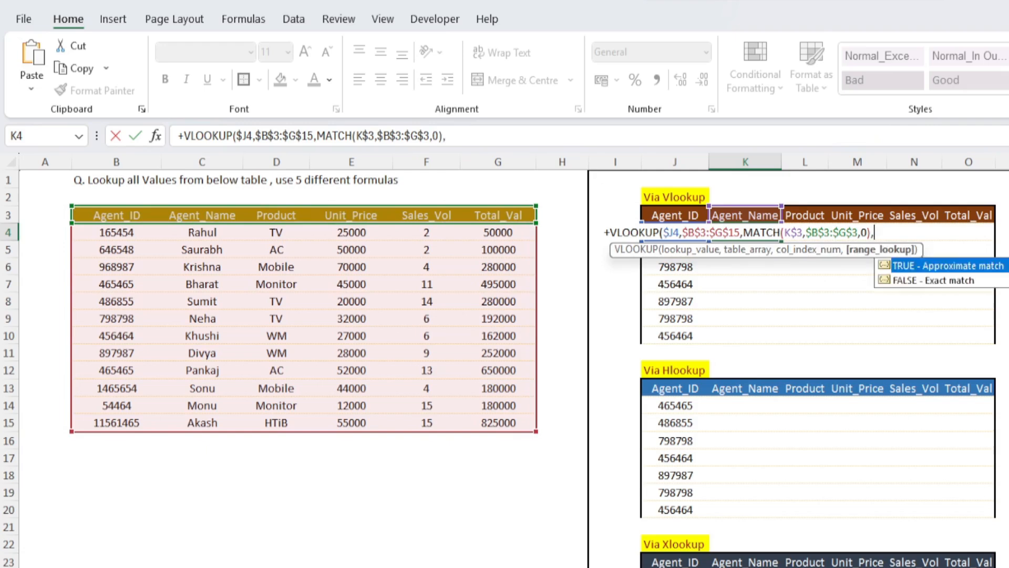
type("0)")
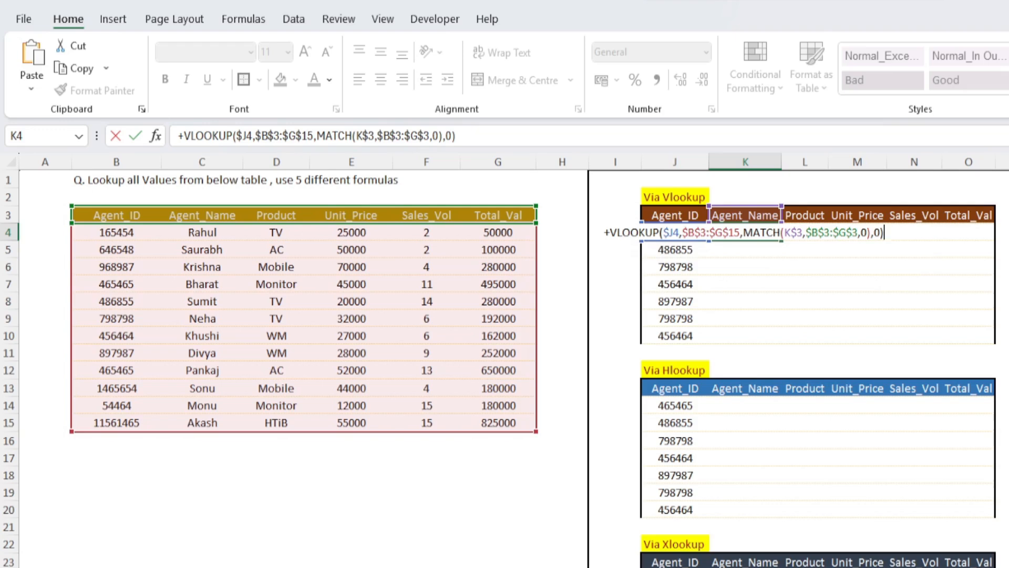
key("Return")
key("Up")
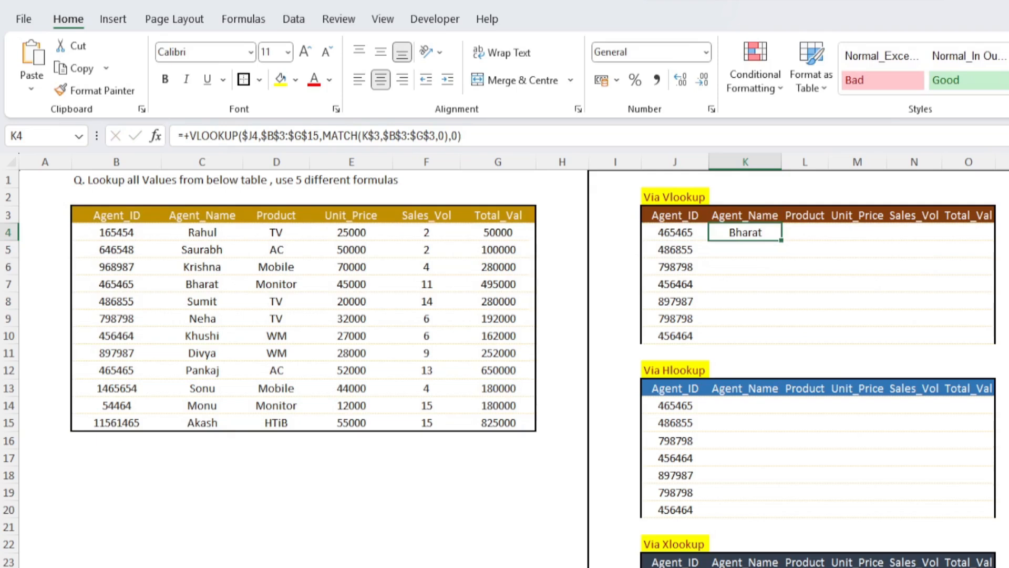
Copy the K4 formula and paste it as formulas only across K4:O10 of the Via Vlookup table
key("ctrl+c")
key("shift+Right")
key("shift+Right")
key("shift+Right")
key("shift+Right")
key("shift+Down")
key("shift+Down")
key("shift+Down")
key("shift+Down")
key("shift+Down")
key("shift+Down")
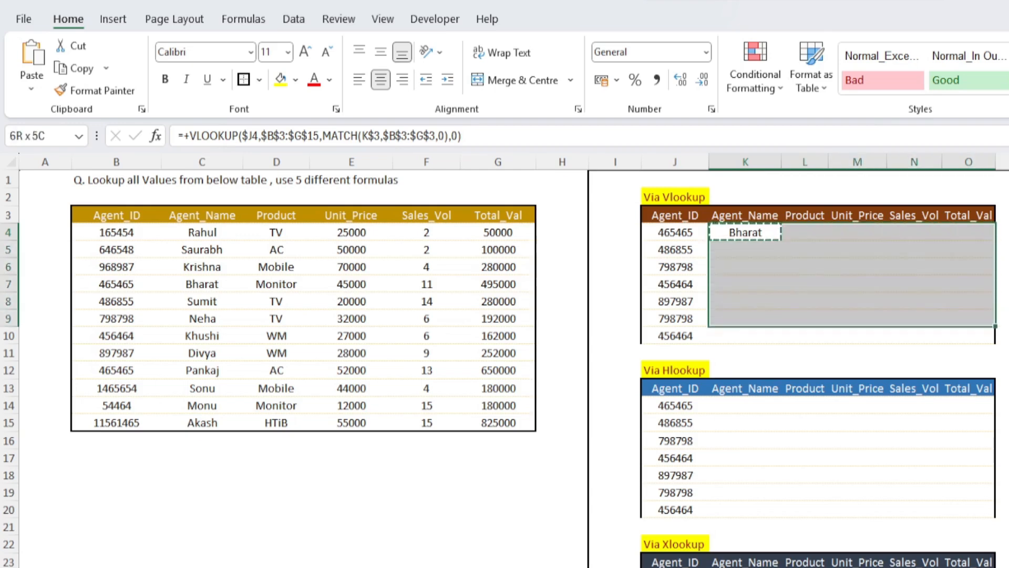
key("alt")
key("h")
key("v")
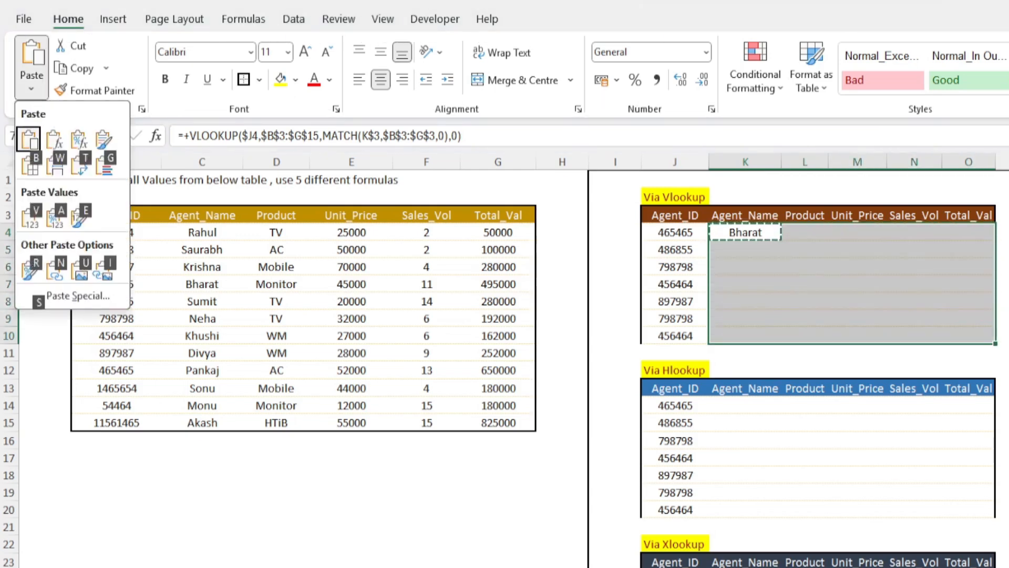
key("f")
key("Escape")
Examine the filled results in the Via Vlookup table across all columns and rows
key("Right")
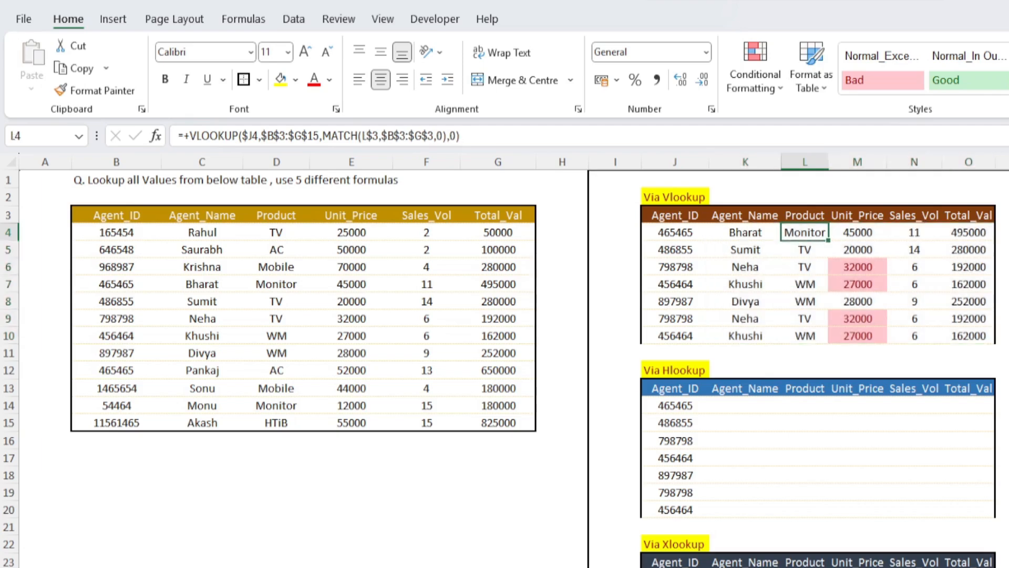
key("Right")
key("Right")
key("Right")
key("shift+Down")
key("shift+Down")
key("shift+Down")
key("shift+Down")
key("shift+Down")
key("shift+Down")
key("shift+Left")
key("shift+Left")
key("shift+Left")
key("shift+Left")
key("shift+Left")
key("ctrl+Left")
key("Down")
key("Down")
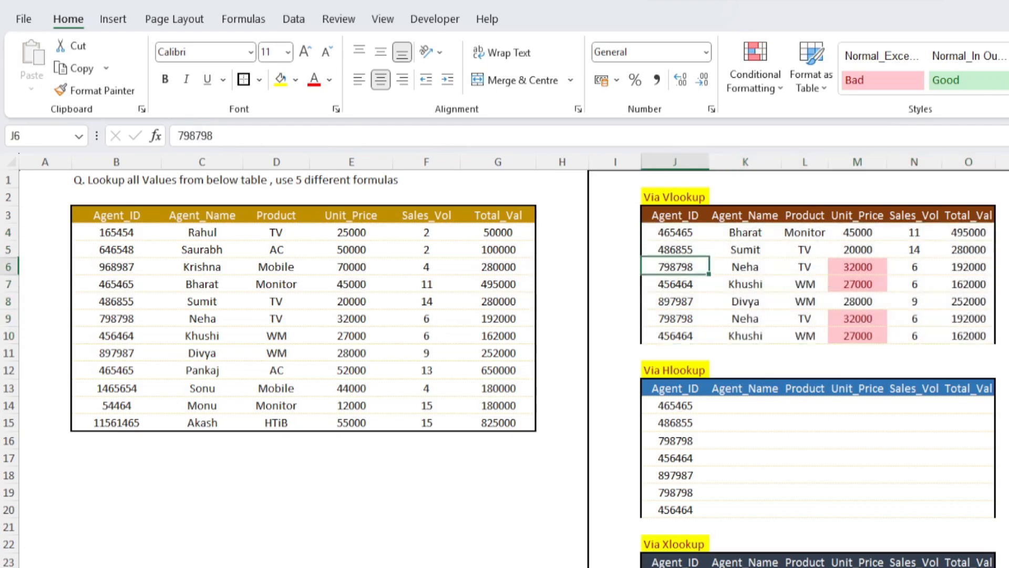
Search the source table B3:G15 for the agent ID copied from J6
key("ctrl+c")
key("ctrl+Left")
key("ctrl+Left")
key("ctrl+Left")
key("Right")
key("Up")
key("Up")
key("Up")
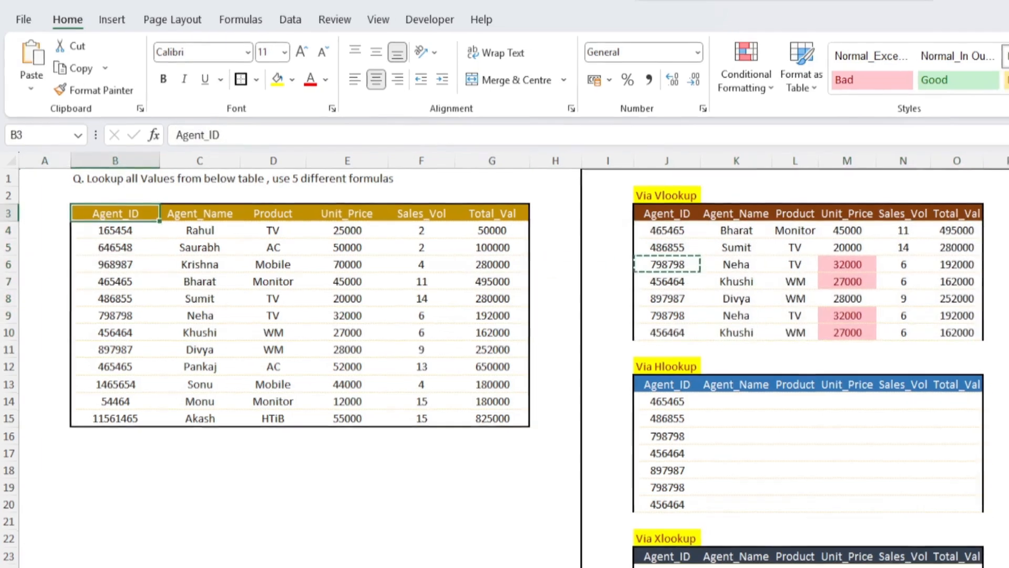
key("ctrl+shift+Right")
key("ctrl+shift+Down")
key("ctrl+f")
key("ctrl+v")
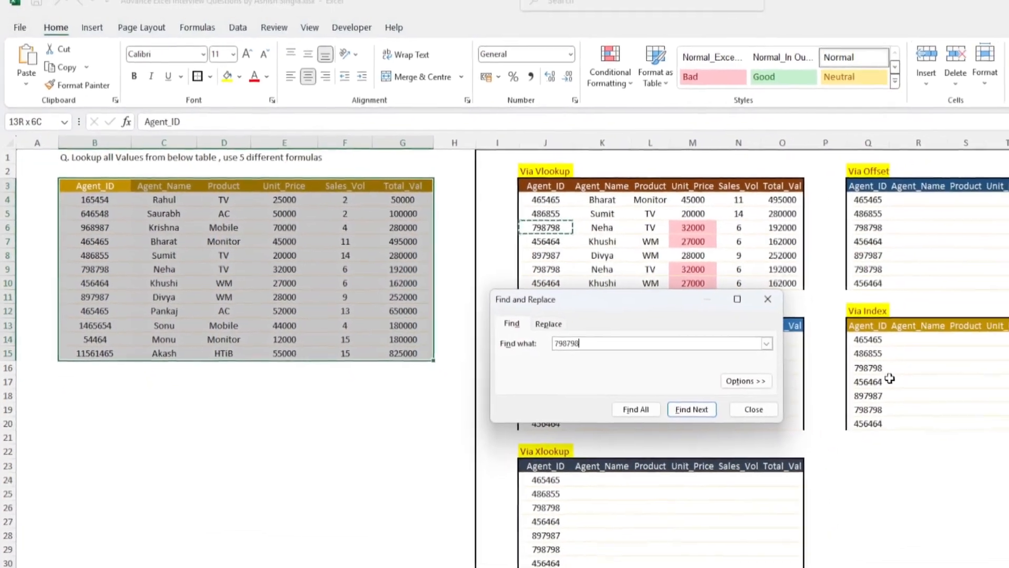
key("Return")
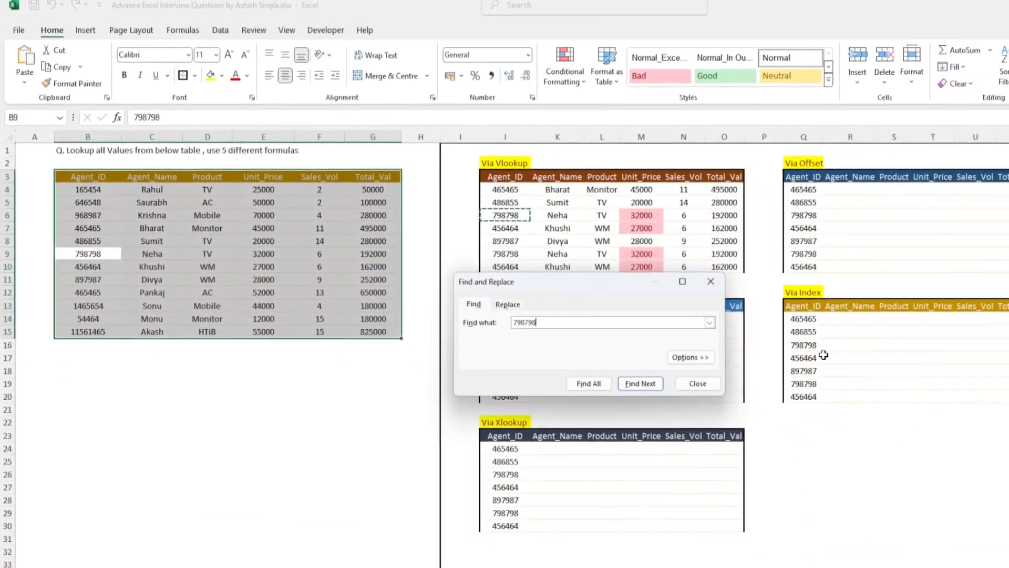
key("Escape")
key("Escape")
Compare the found agent's details in source row 9 with K9:O9, and review the rest of the Via Vlookup table
key("Right")
key("Right")
key("Right")
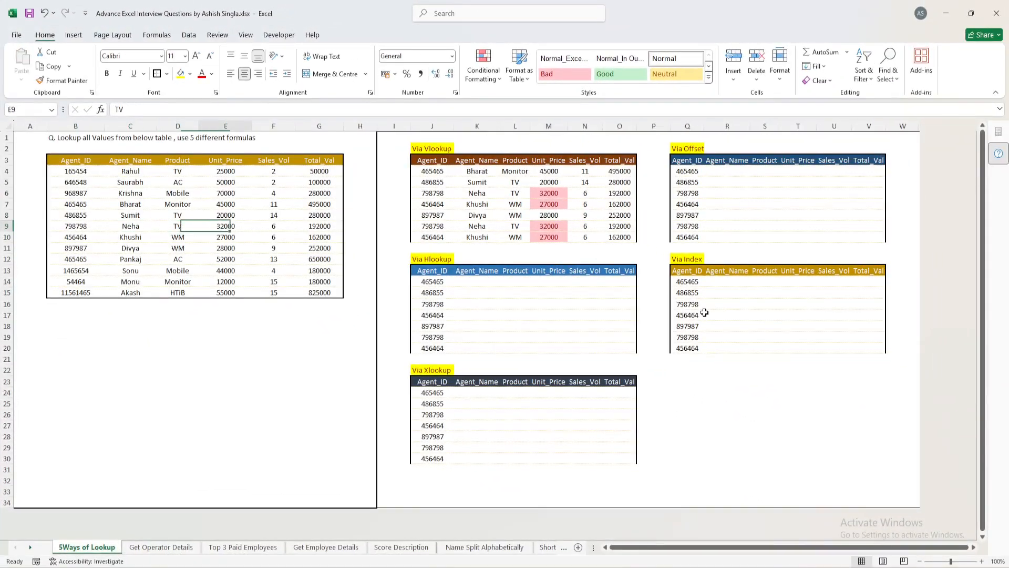
key("Right")
key("Right")
key("Right")
key("Right")
key("Right")
key("Right")
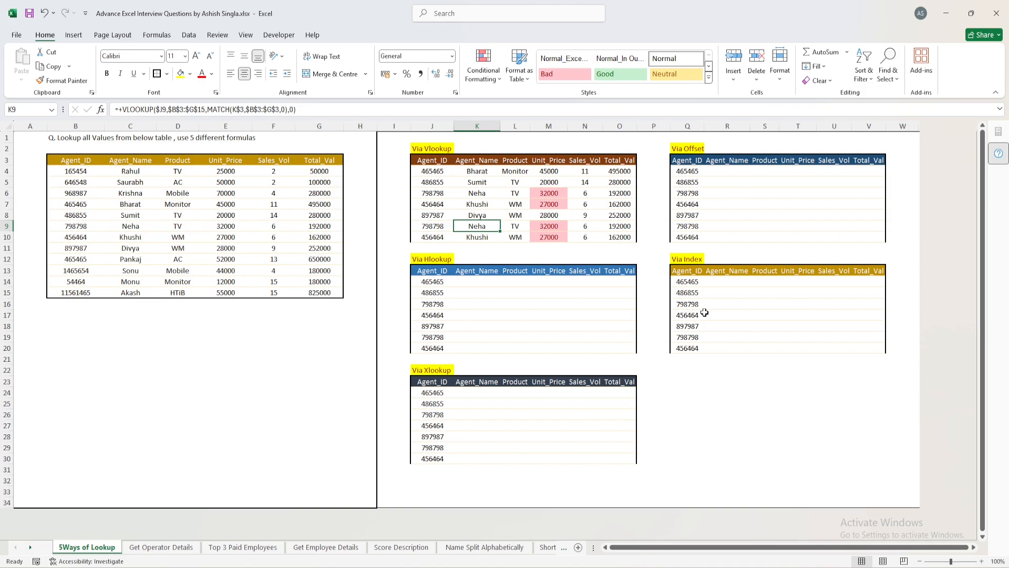
key("shift+Right")
key("shift+Right")
key("shift+Right")
key("shift+Right")
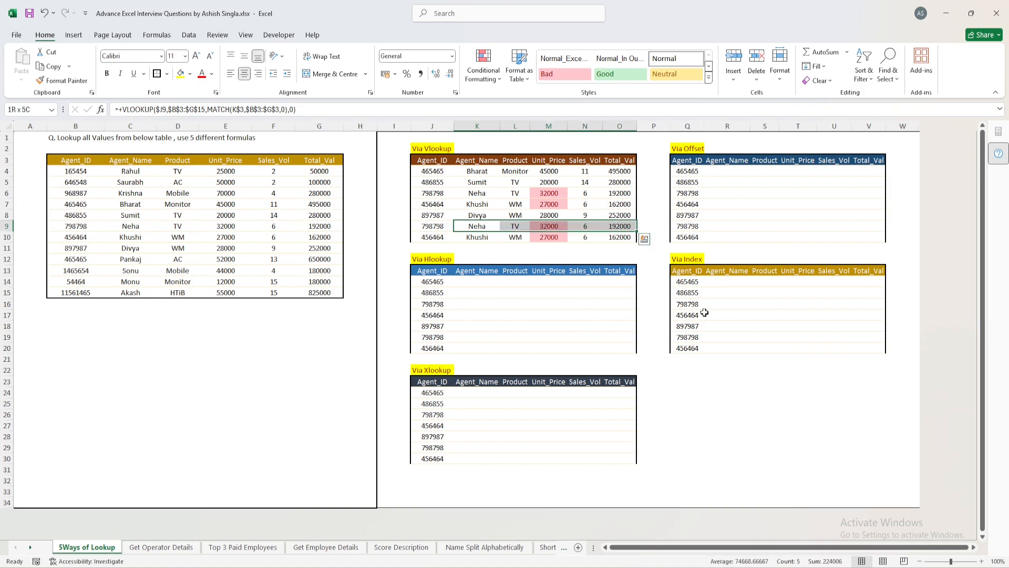
key("Down")
key("Left")
key("ctrl+shift+Right")
key("ctrl+shift+Up")
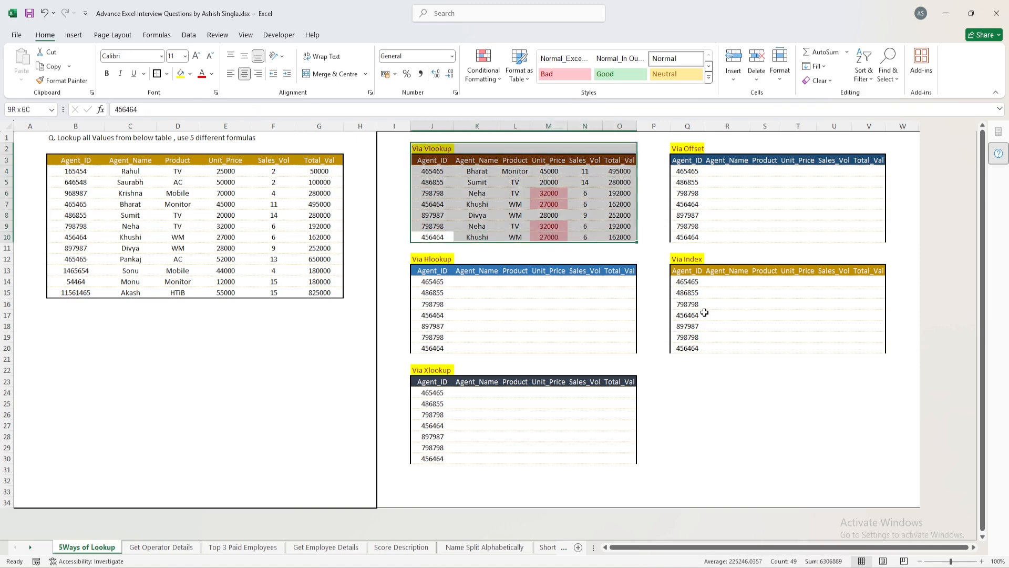
key("Down")
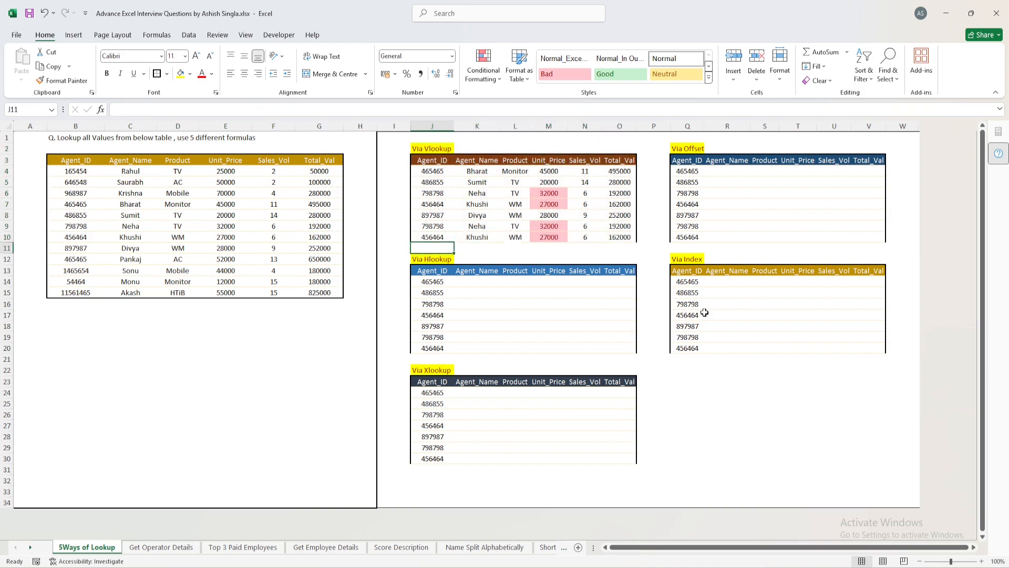
Start an HLOOKUP formula in K14 of the Via Hlookup table with header K$13 as the lookup value
key("ctrl+Down")
key("ctrl+Down")
key("ctrl+Up")
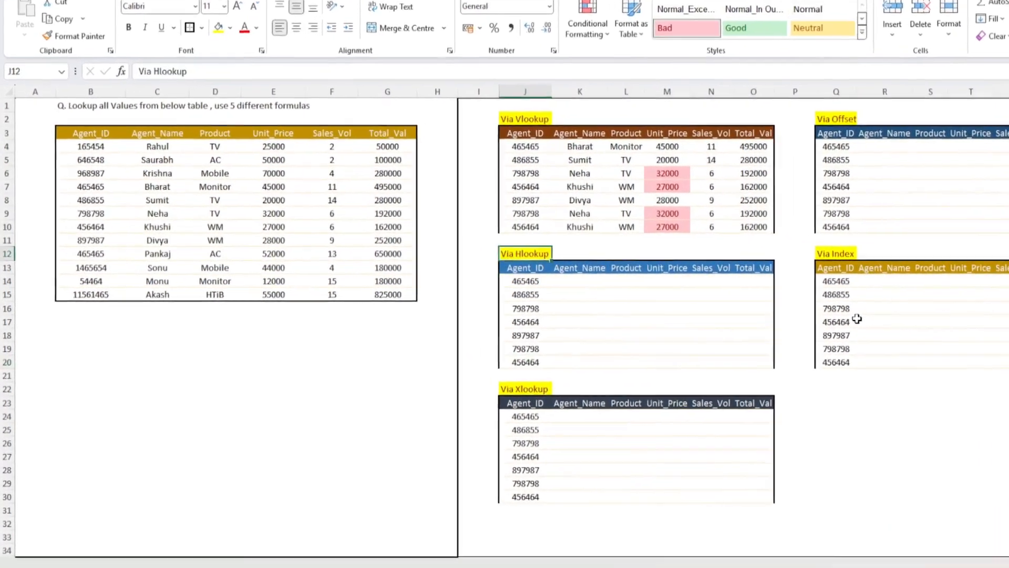
key("Down")
key("Down")
key("Right")
type("+")
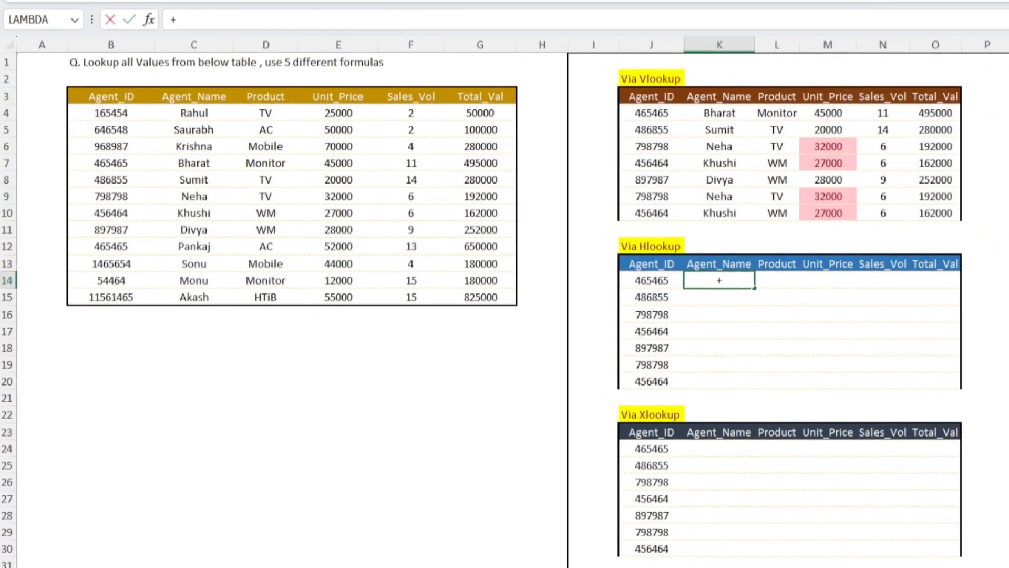
type("HL")
key("Tab")
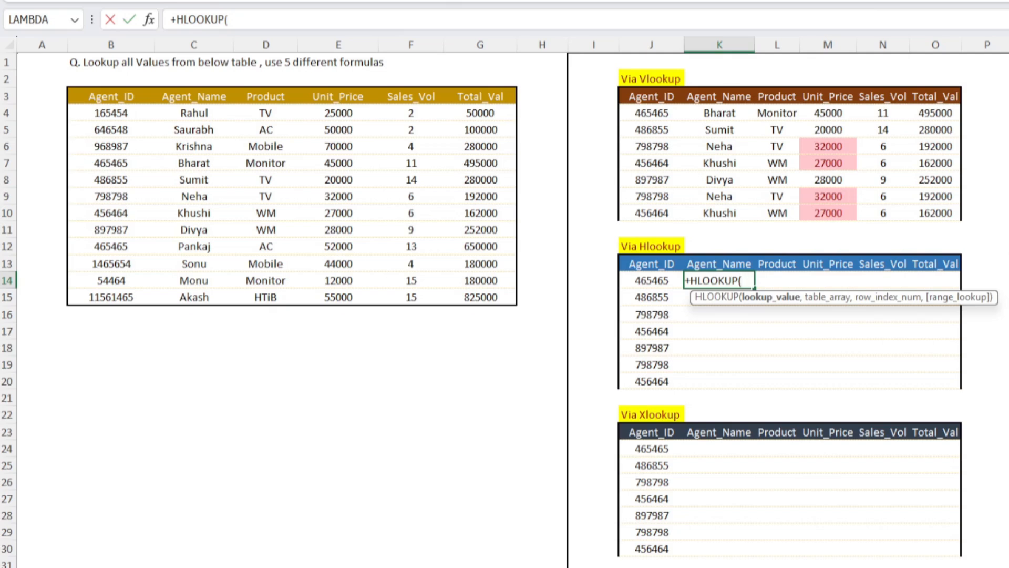
key("Up")
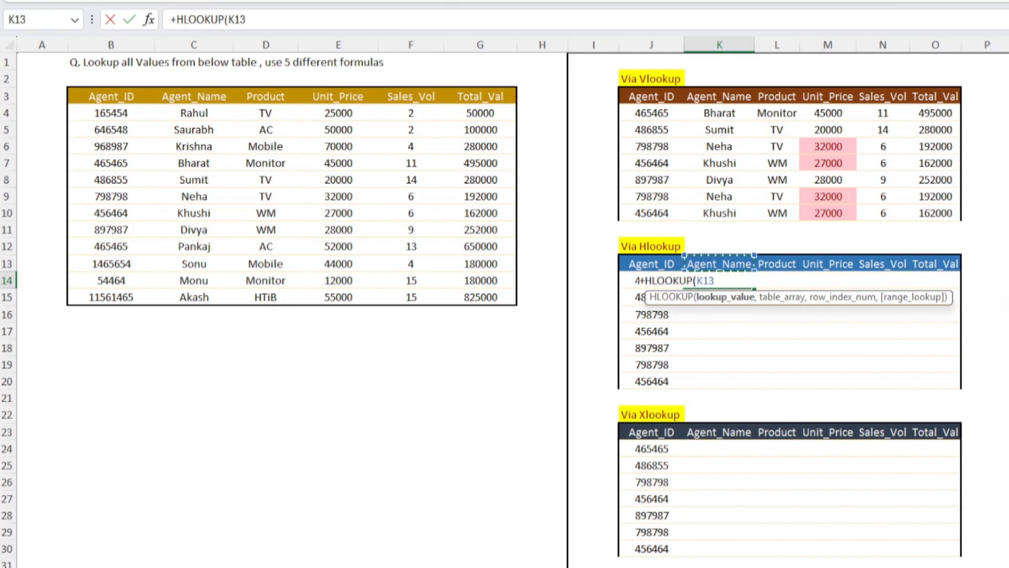
key("F4")
key("F4")
key("F4")
key("F4")
key("F4")
key("F4")
key("F4")
key("F4")
key("F4")
key("F4")
type(",")
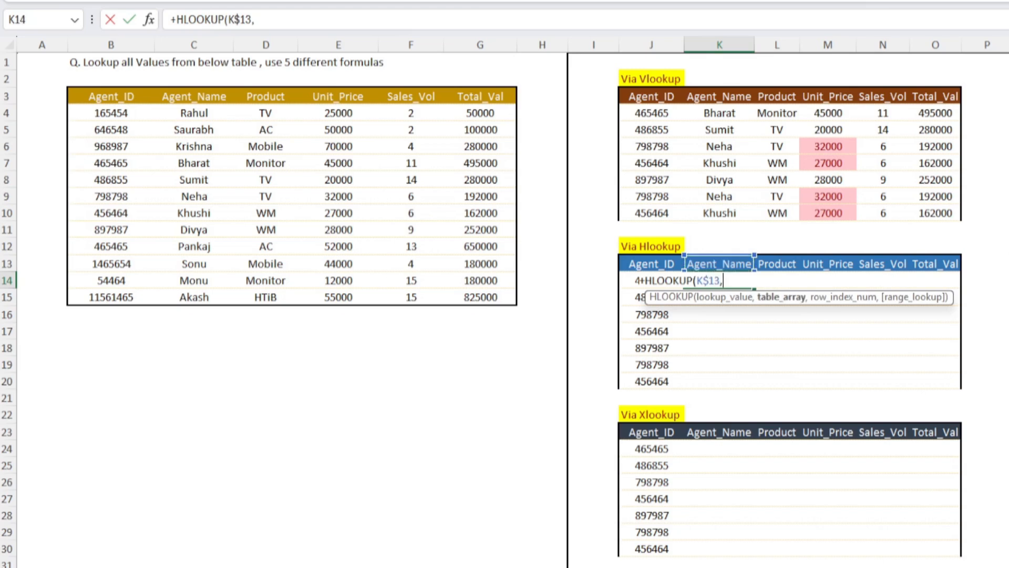
Set the HLOOKUP table array to the whole source table, headers included, as the absolute range $B$3:$G$15
key("Up")
key("Up")
key("Up")
key("Up")
key("Left")
key("Left")
key("Left")
key("Left")
key("Left")
key("Left")
key("Left")
key("Left")
key("Left")
key("Up")
key("Up")
key("Up")
key("Up")
key("Up")
key("Up")
key("Up")
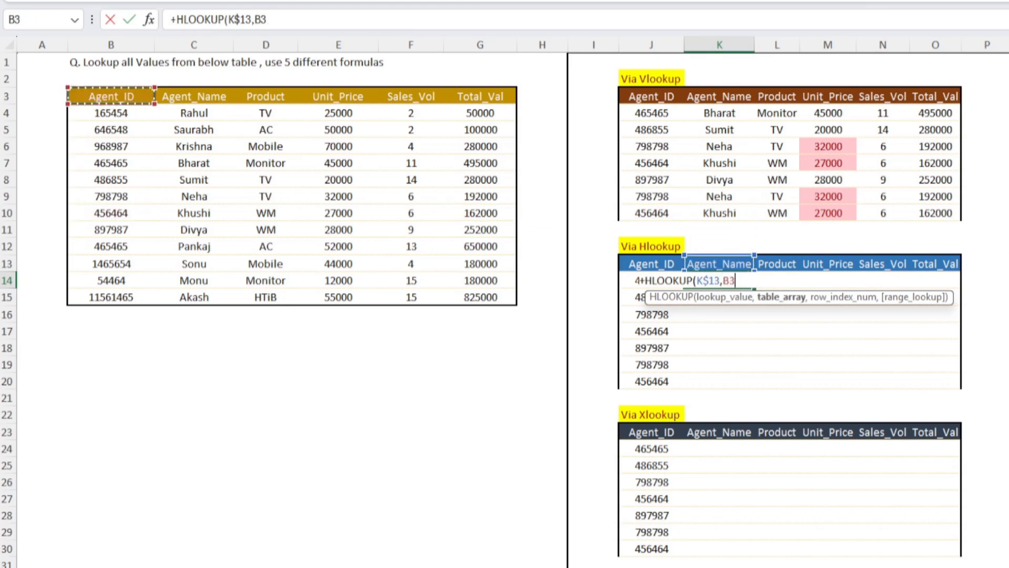
key("ctrl+shift+Down")
key("ctrl+shift+Right")
key("F4")
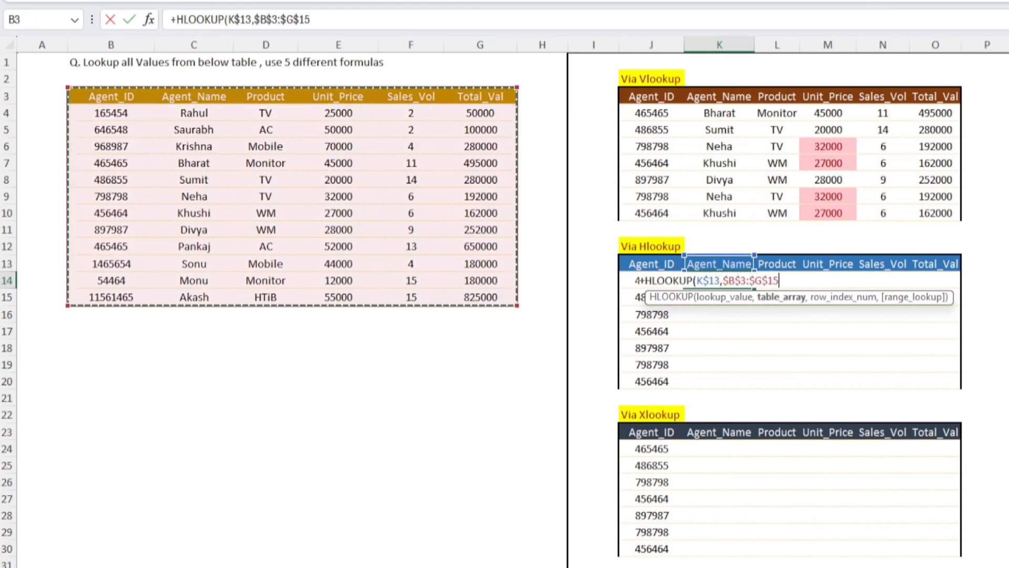
type(",")
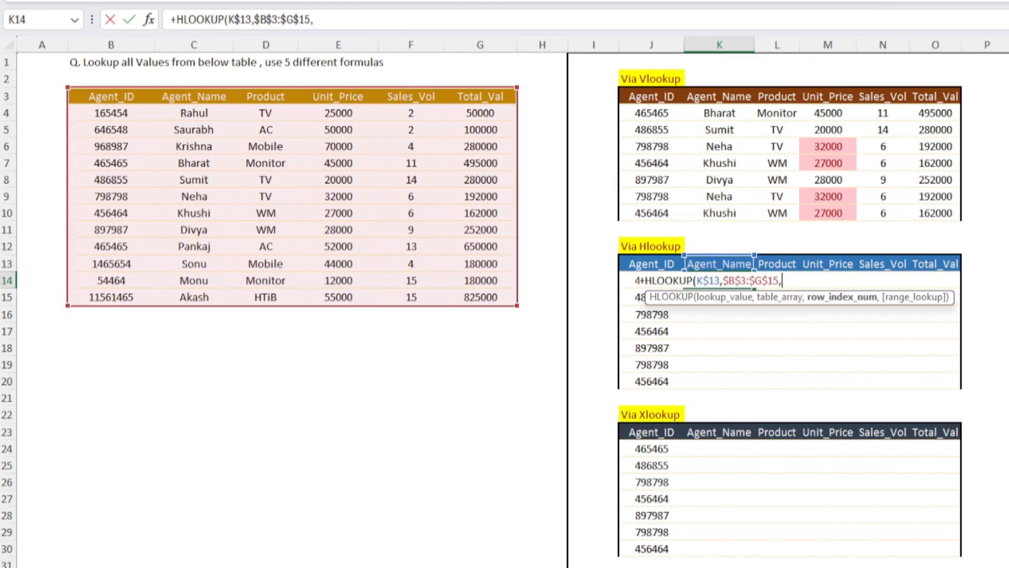
Nest a MATCH function as the HLOOKUP row index number, with agent ID cell $J14 as its lookup value
type("matc")
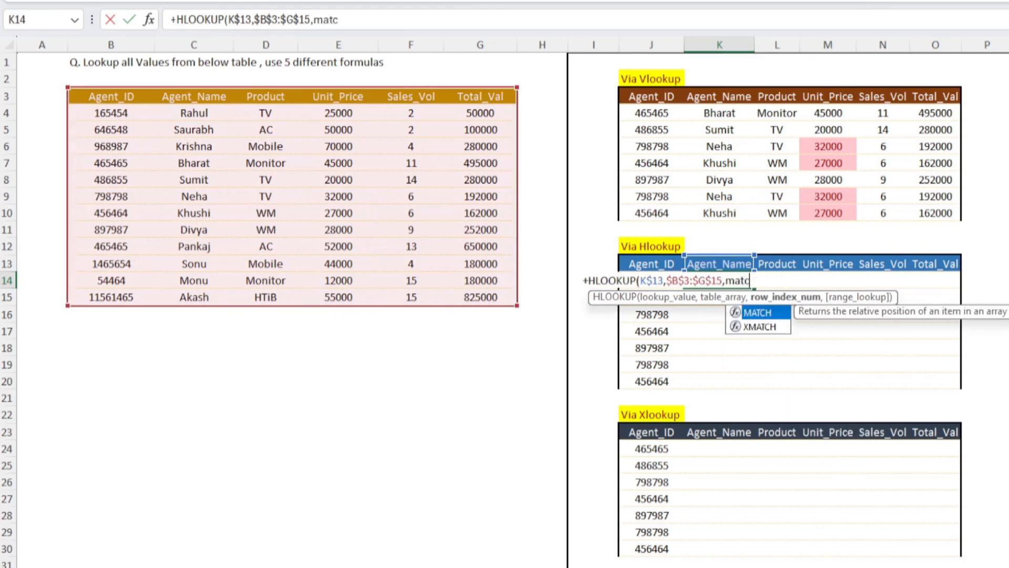
key("Tab")
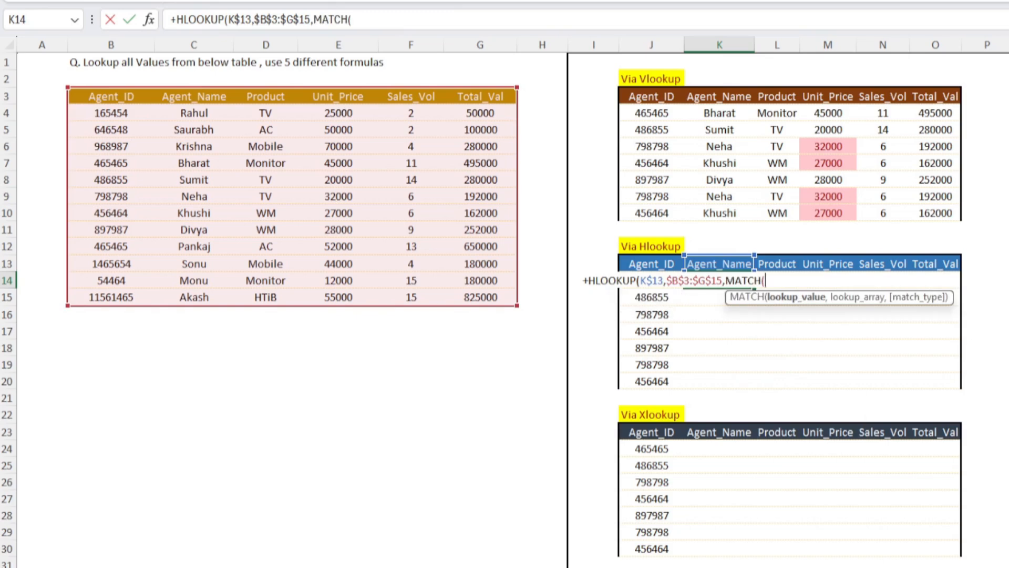
key("Left")
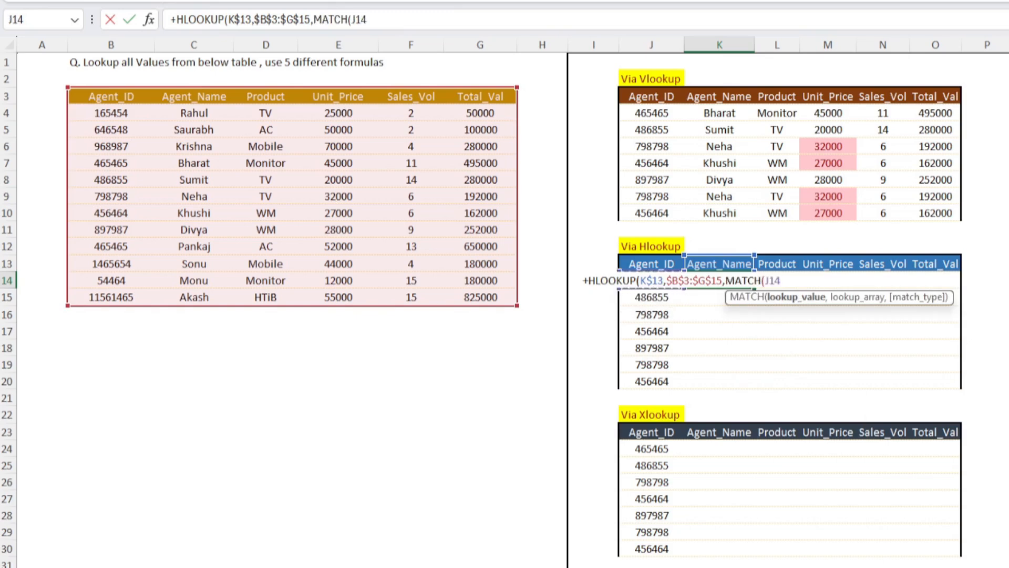
key("F4")
key("F4")
key("F4")
type(",")
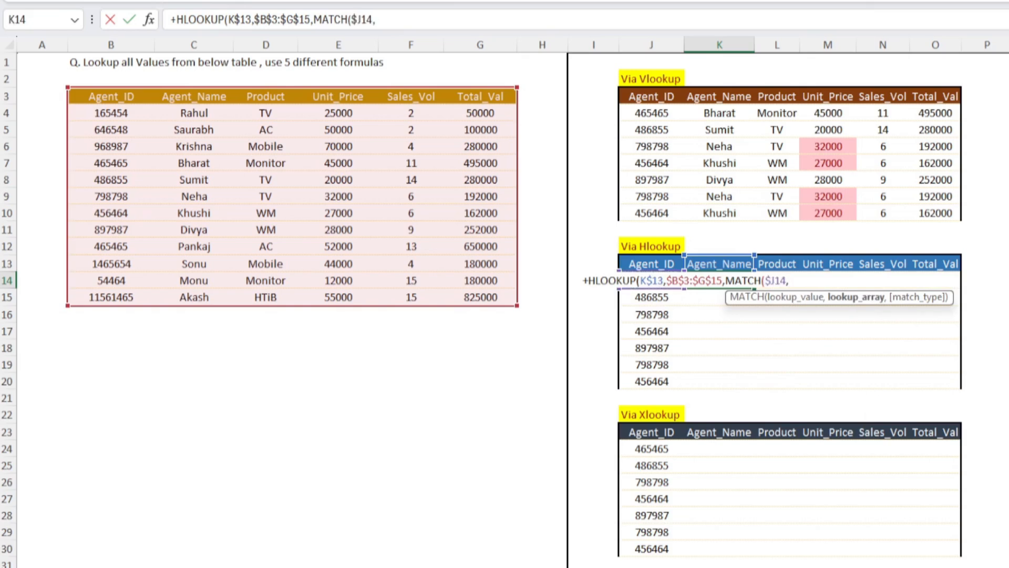
Complete MATCH with $B$3:$B$15 and exact match 0, and enter the HLOOKUP formula in K14 with range lookup 0
key("ctrl+Left")
key("ctrl+Left")
key("ctrl+Left")
key("ctrl+Up")
key("ctrl+shift+Down")
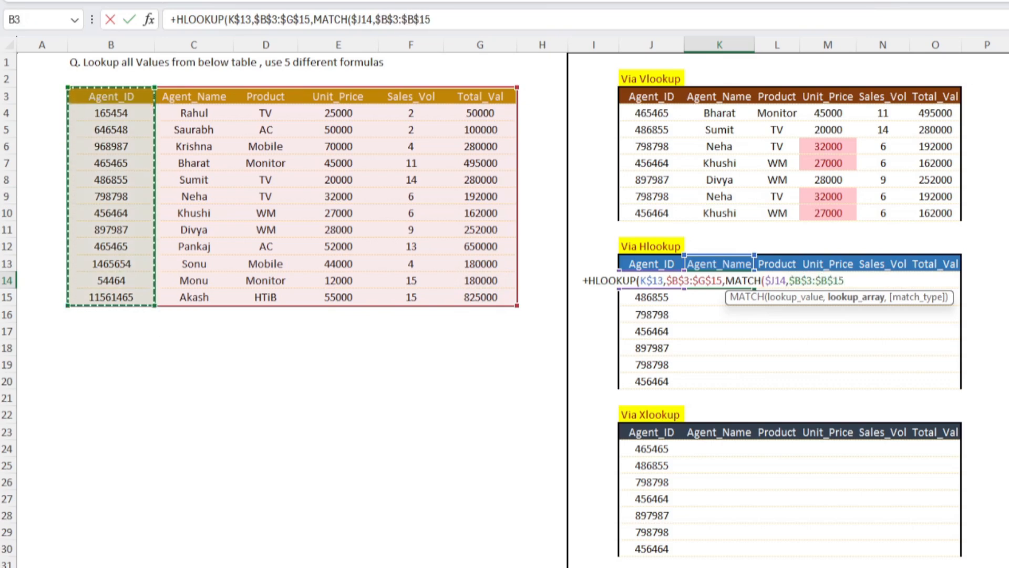
type(",0),0)")
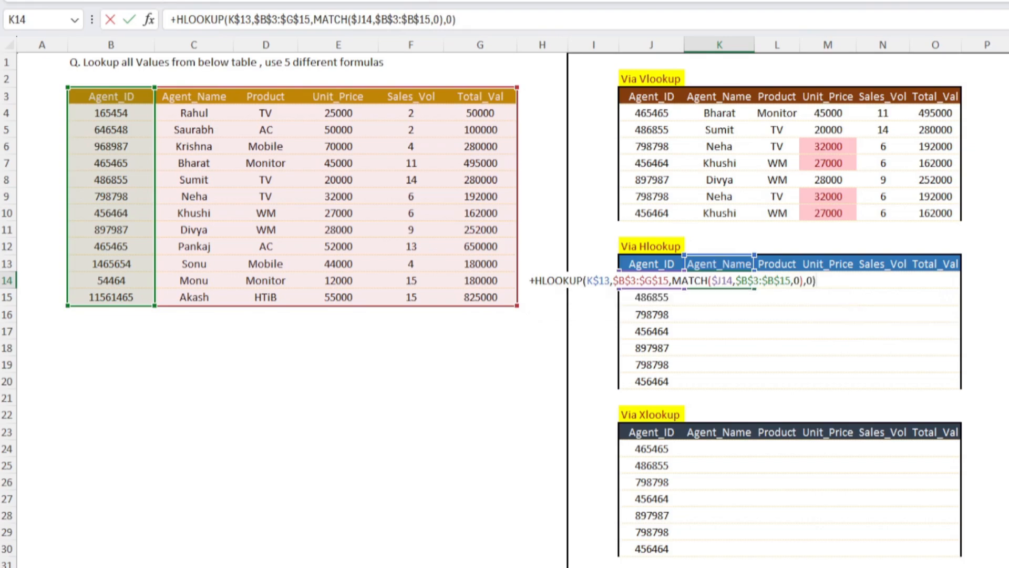
key("Return")
key("Up")
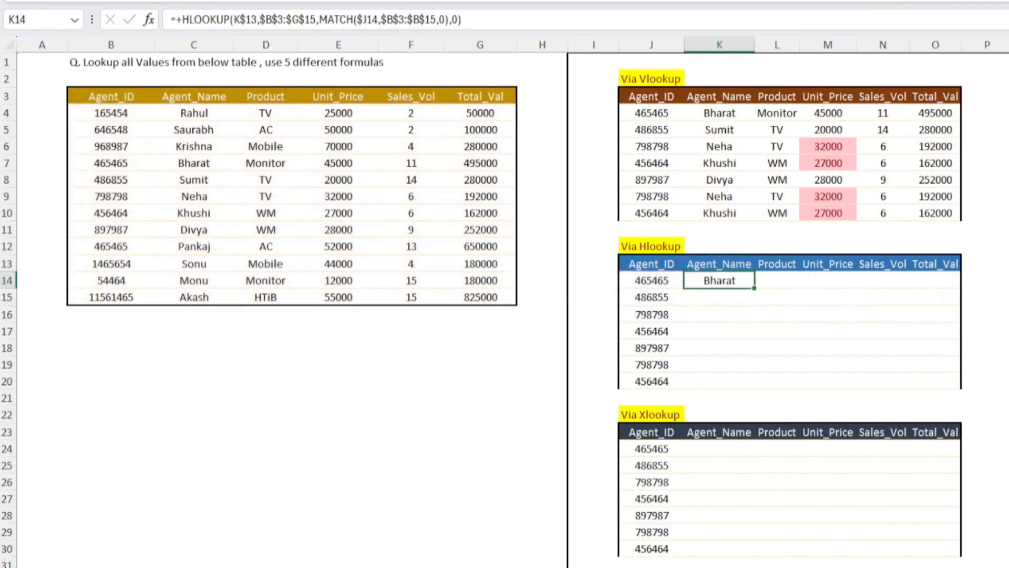
Copy the K14 formula and paste it across K14:O20 of the Via Hlookup table
key("ctrl+c")
key("shift+Right")
key("shift+Right")
key("shift+Down")
key("shift+Down")
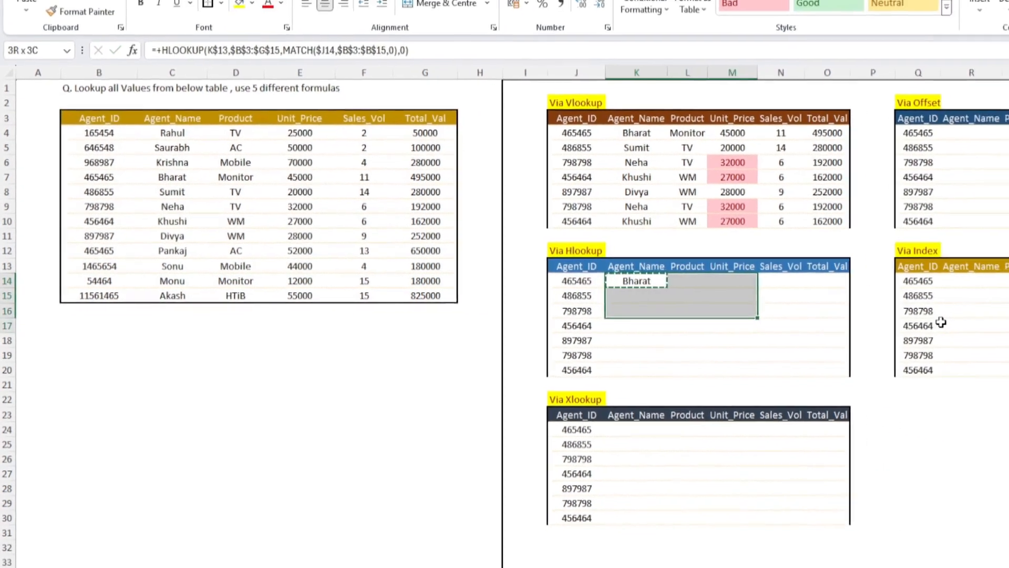
key("shift+Down")
key("shift+Down")
key("shift+Down")
key("shift+Down")
key("shift+Right")
key("shift+Right")
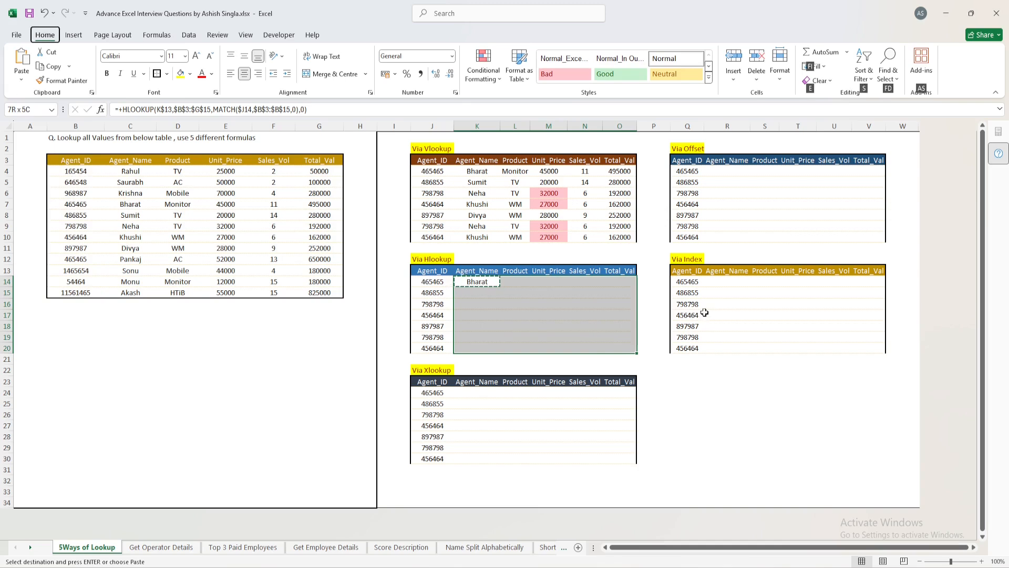
key("Return")
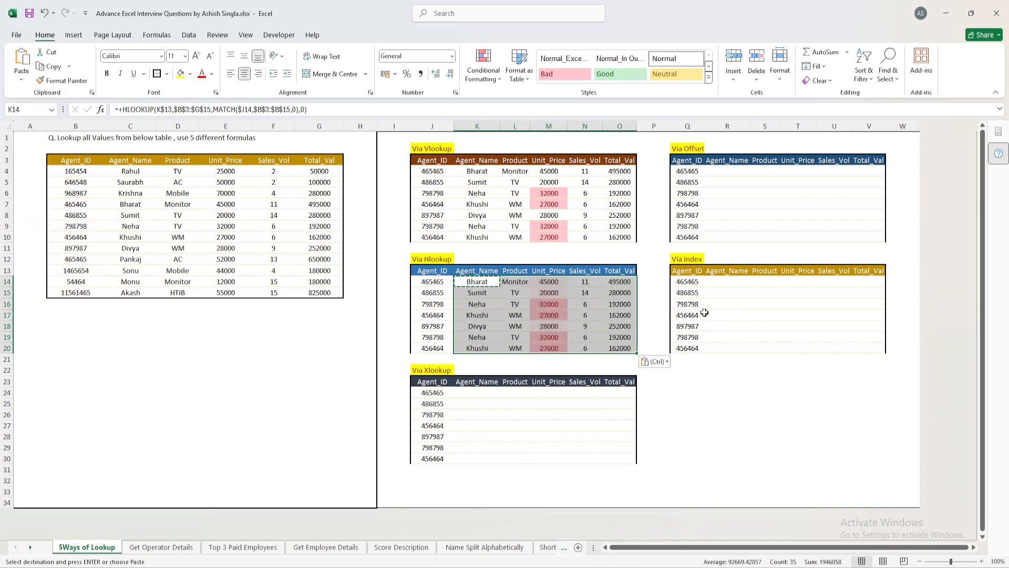
key("ctrl+shift+Right")
key("ctrl+shift+Down")
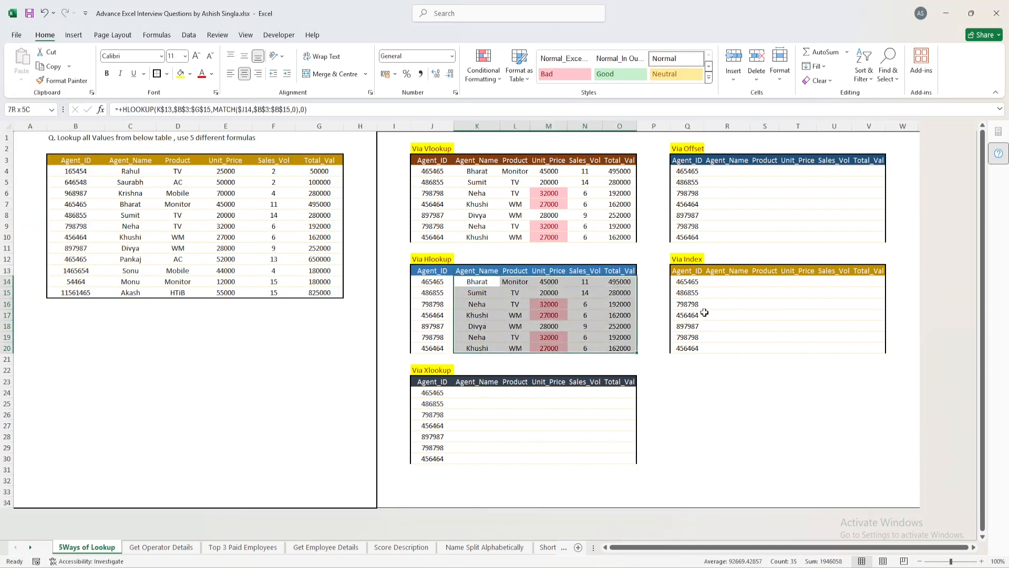
key("ctrl+Down")
key("ctrl+Down")
key("Left")
key("Right")
key("Down")
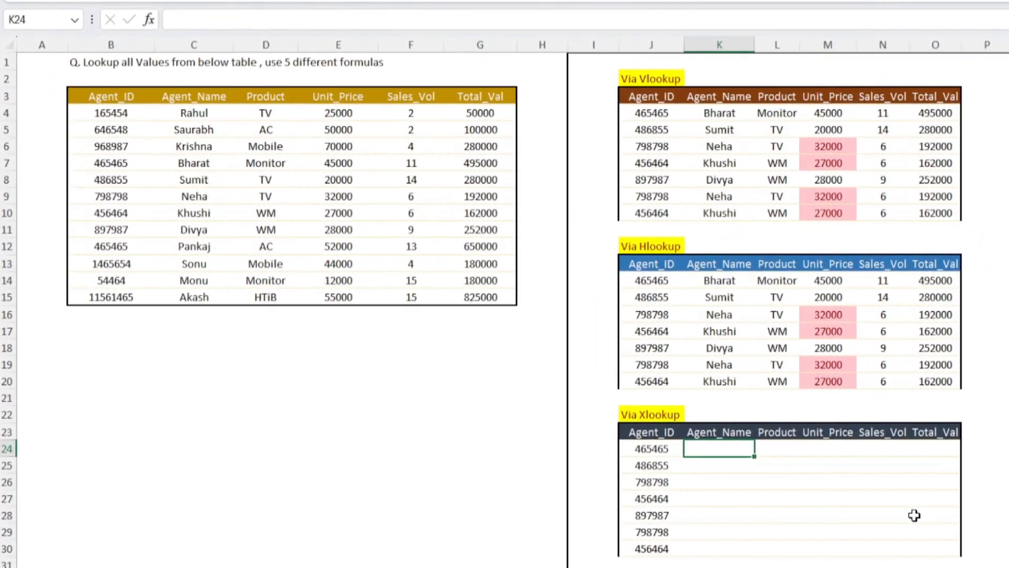
type("+xl")
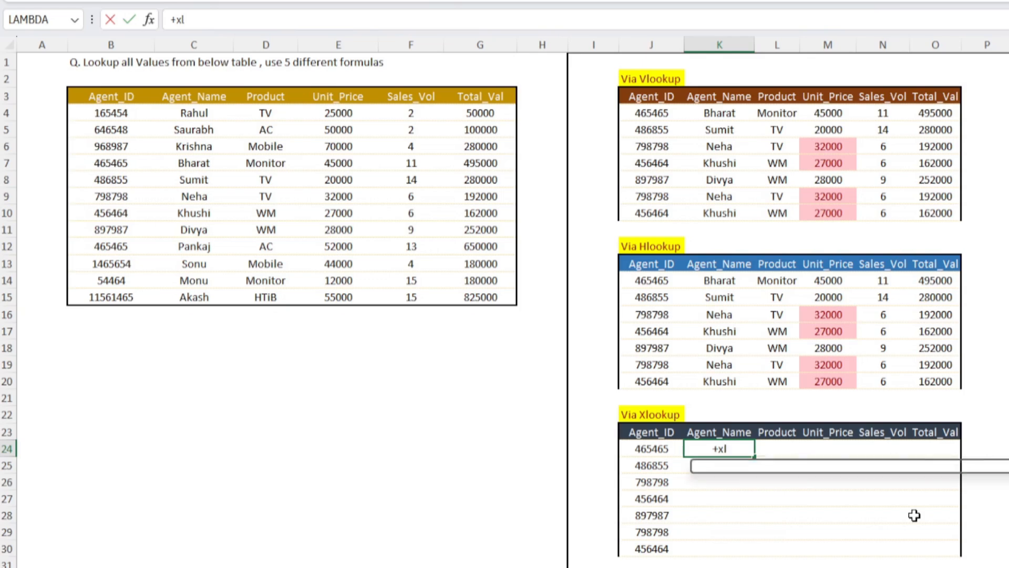
key("Tab")
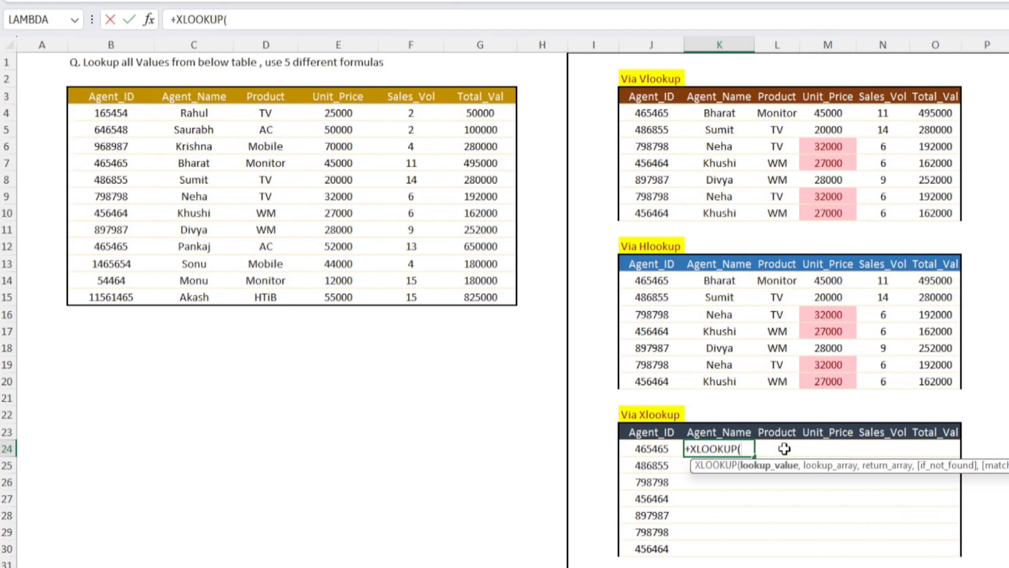
left_click(883, 433)
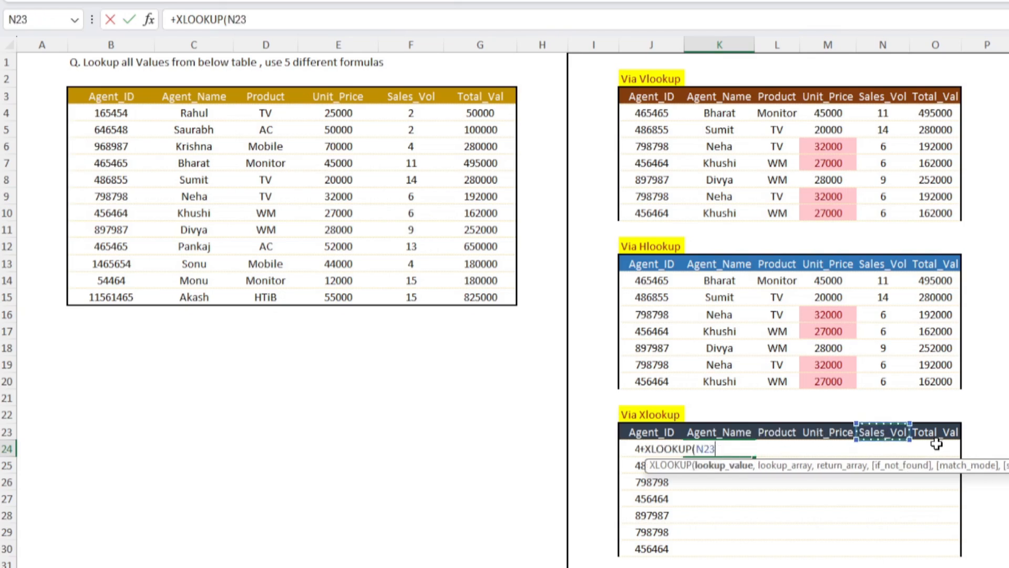
left_click(930, 448)
key("Escape")
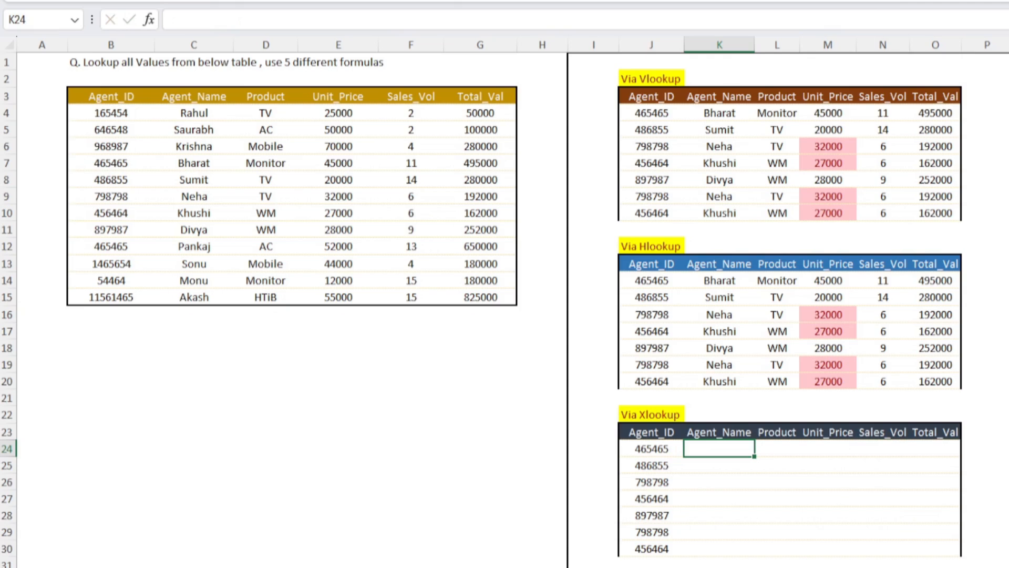
Select the Agent_Name column C3:C15 in the source table and inspect the range name assigned to it
key("Left")
key("ctrl+Left")
key("ctrl+Up")
key("Right")
key("Right")
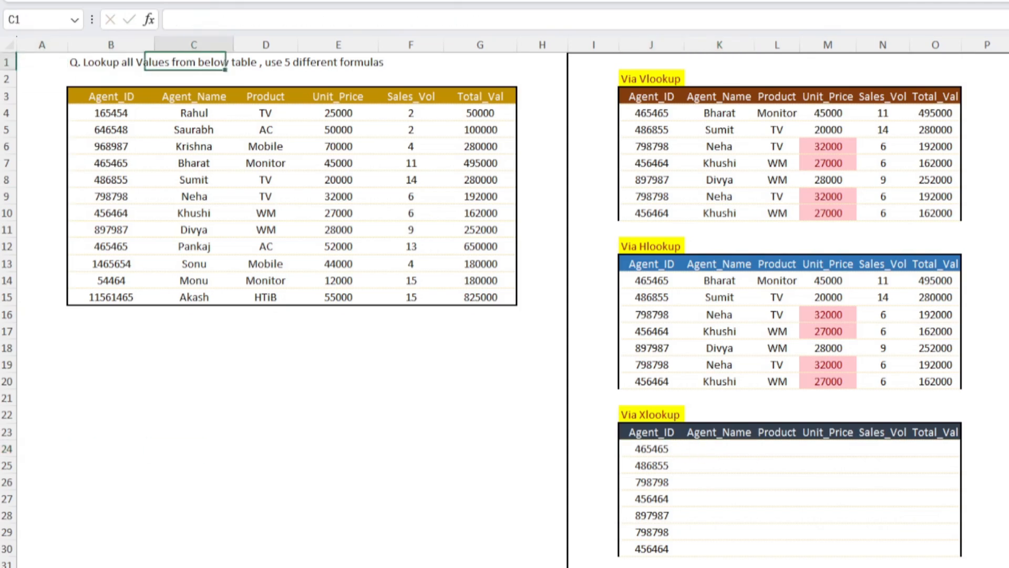
key("Down")
key("Down")
key("ctrl+shift+Down")
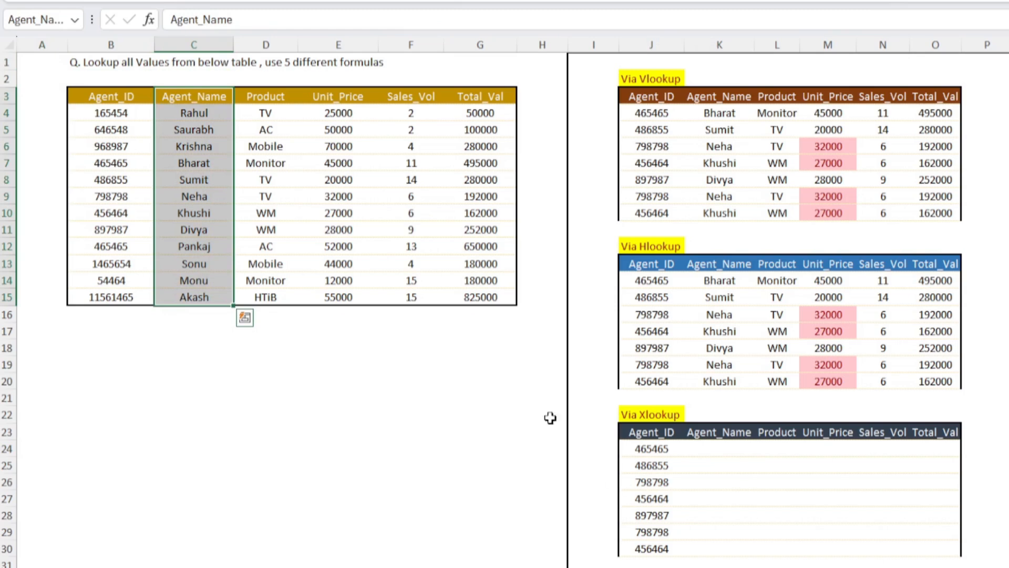
left_click(43, 22)
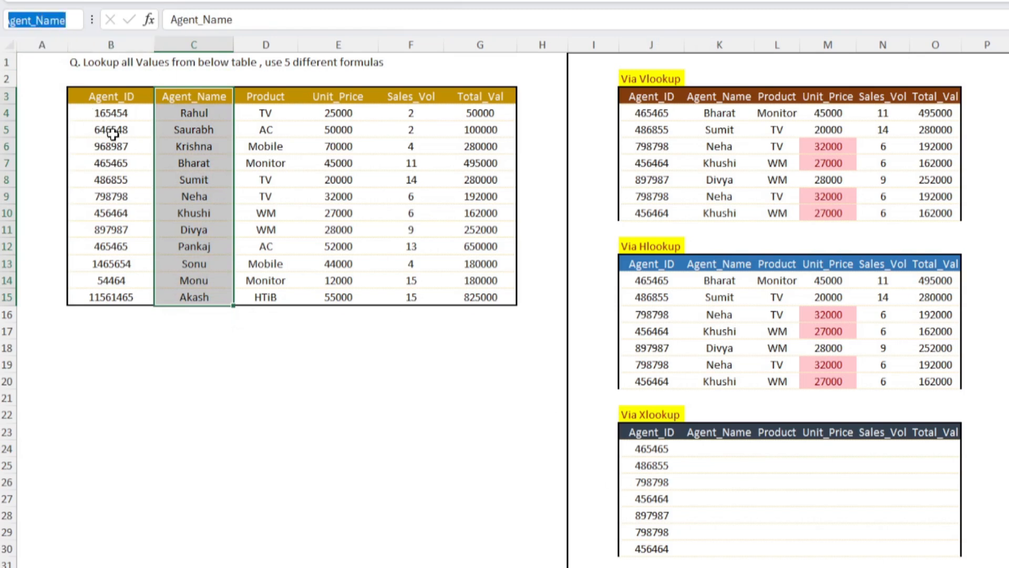
Select the Product, Unit_Price and Sales_Vol columns in the source table, and examine the range names defined in the workbook
key("Return")
key("Right")
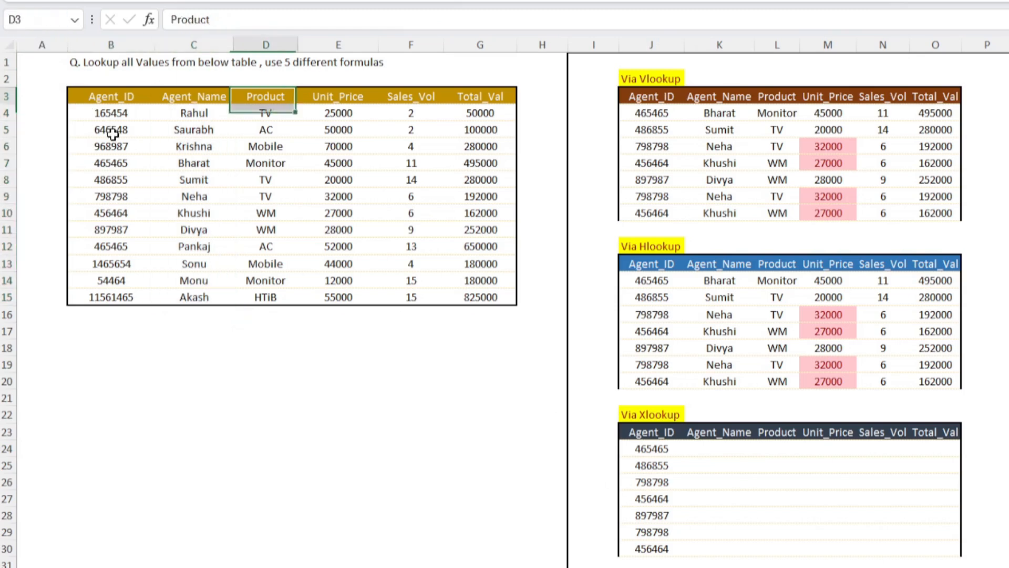
key("ctrl+shift+Down")
key("Right")
key("ctrl+shift+Down")
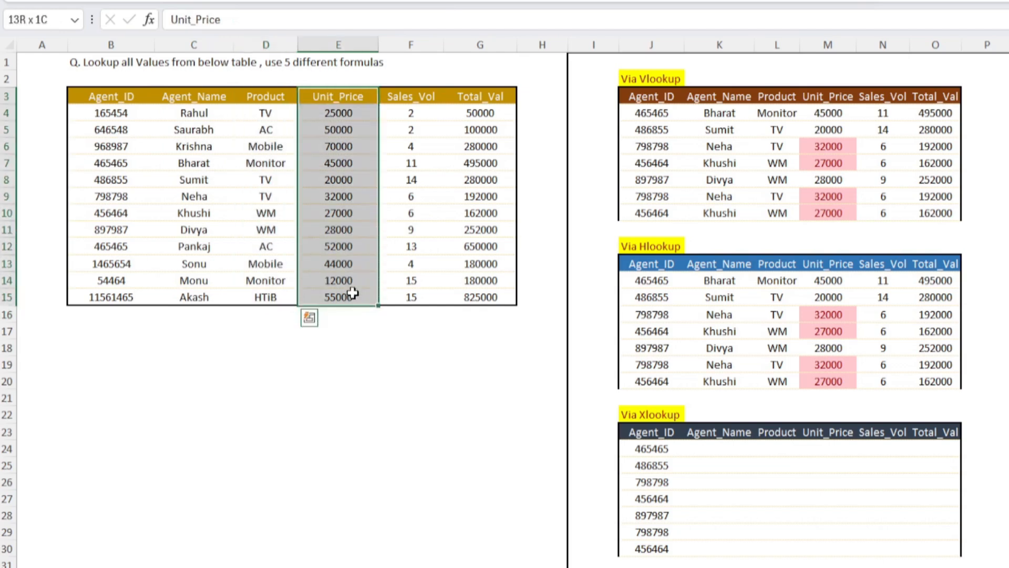
left_click_drag(424, 95, 408, 295)
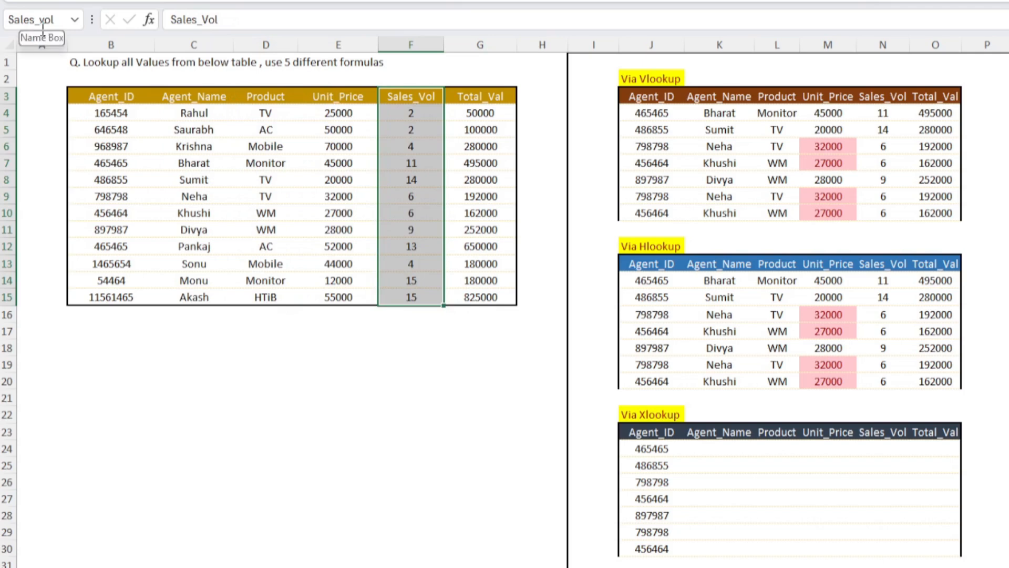
left_click(74, 19)
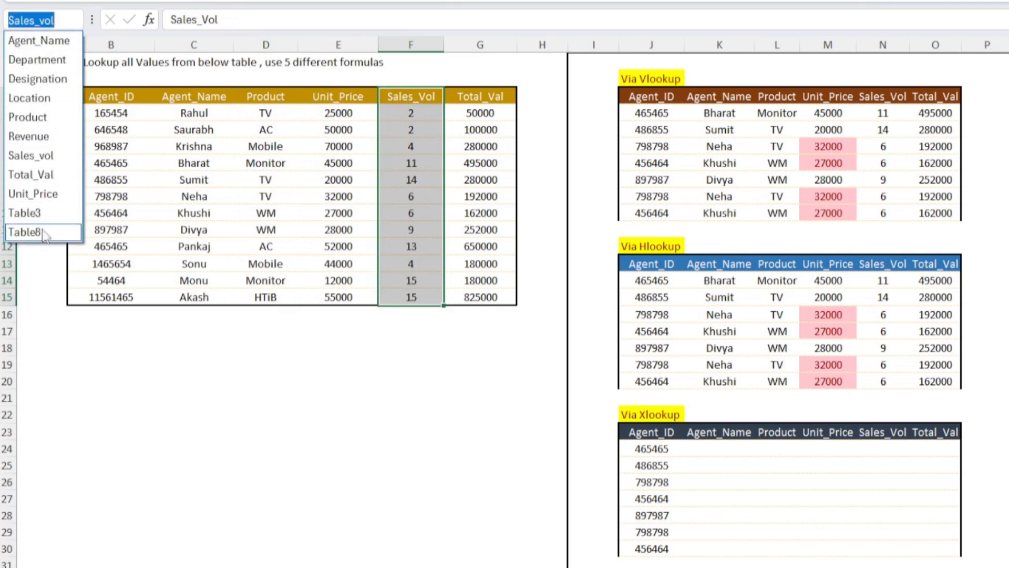
left_click(591, 318)
left_click(513, 198)
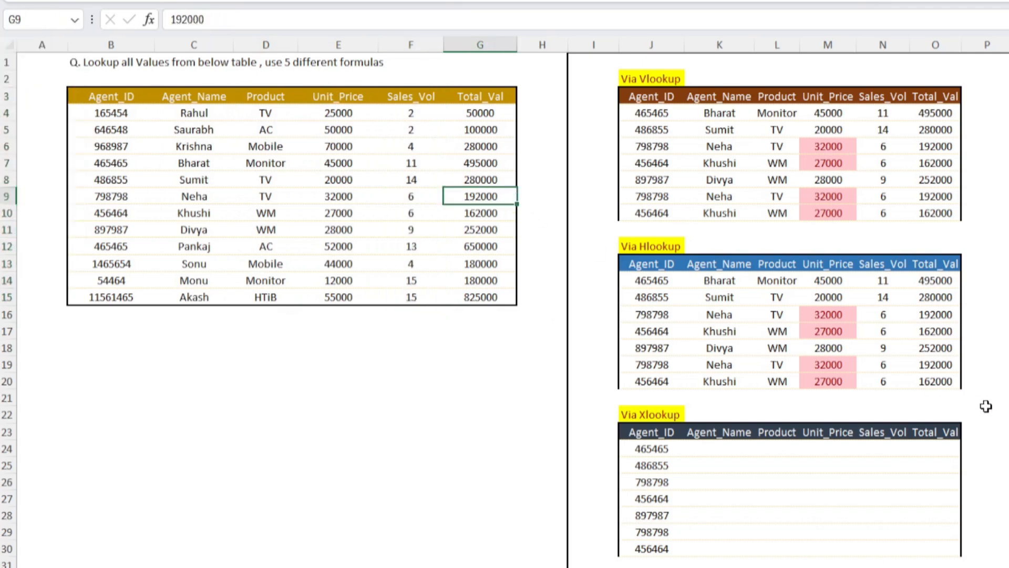
Start an XLOOKUP formula in K24 of the Via Xlookup table, with agent ID cell $J24 as the lookup value
left_click(742, 449)
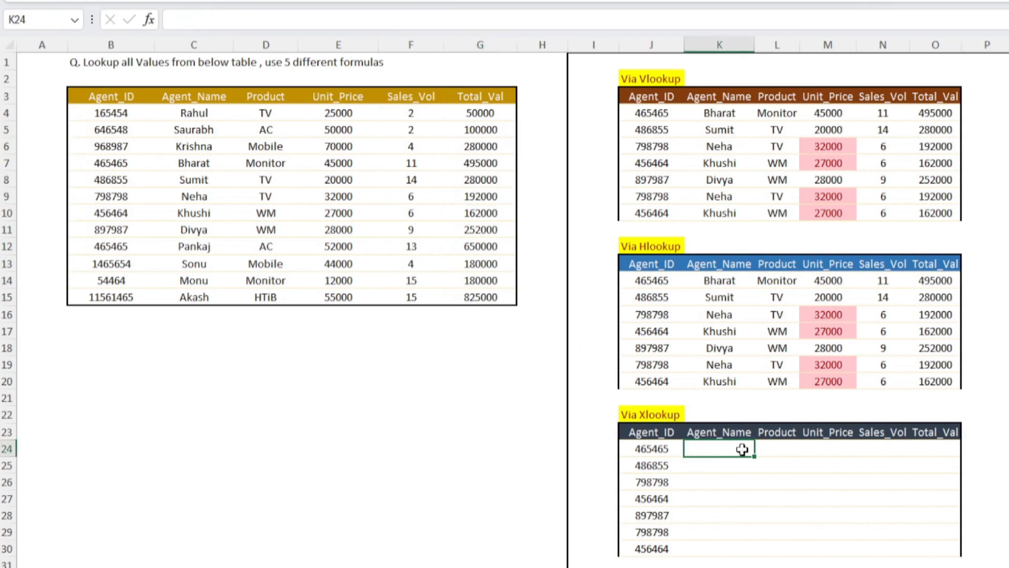
type("+v")
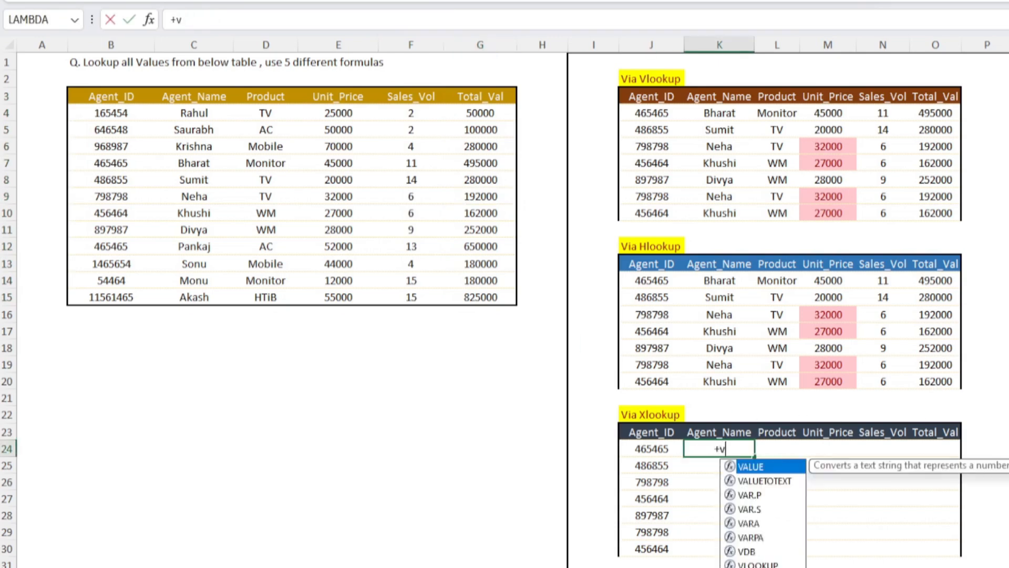
key("BackSpace")
type("xl")
key("Tab")
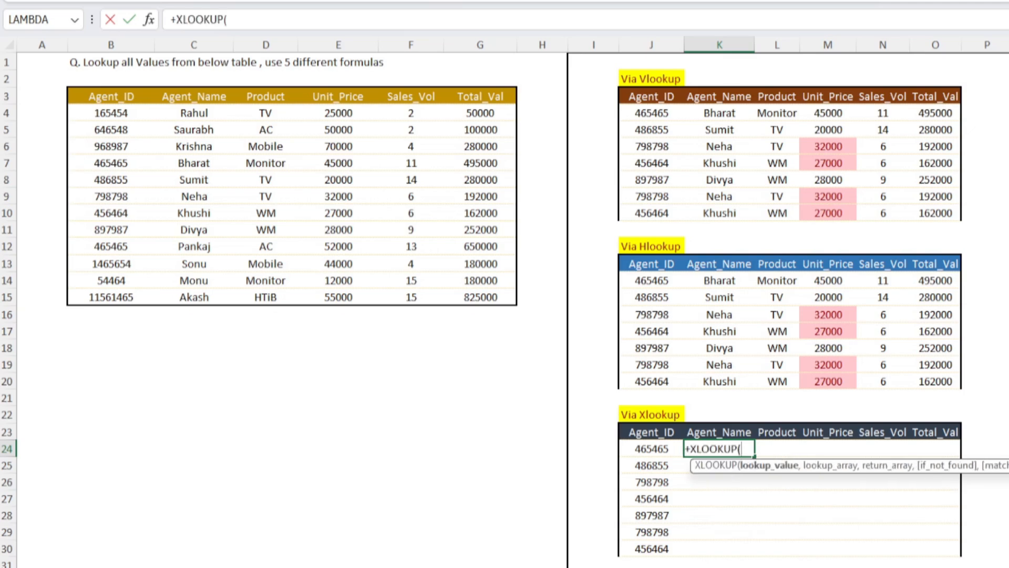
key("Left")
key("F4")
key("F4")
key("F4")
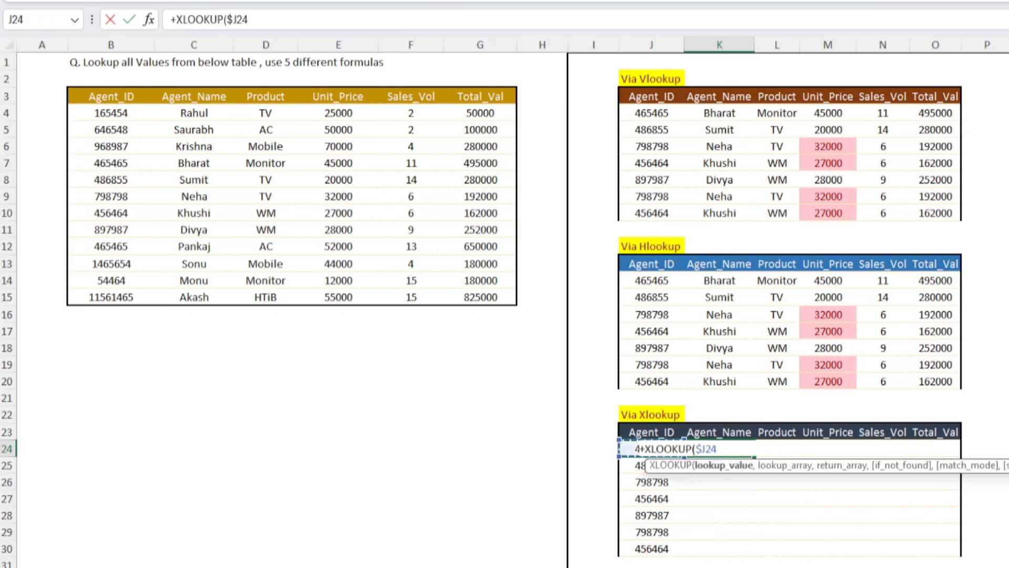
type(",")
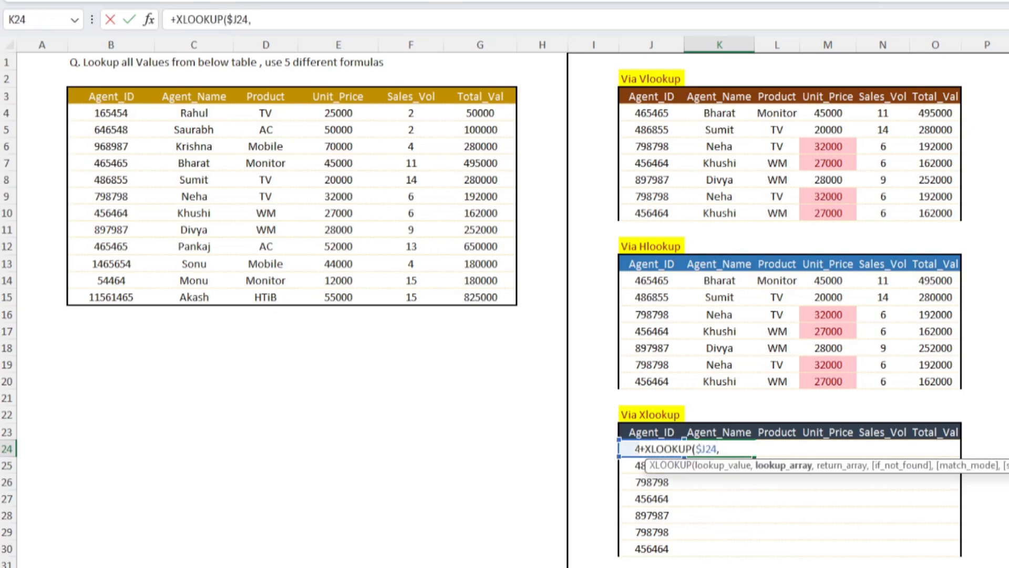
Set the XLOOKUP lookup array to the source table's Agent_ID column as $B$3:$B$15
key("ctrl+Left")
key("ctrl+Up")
key("Right")
key("Down")
key("Down")
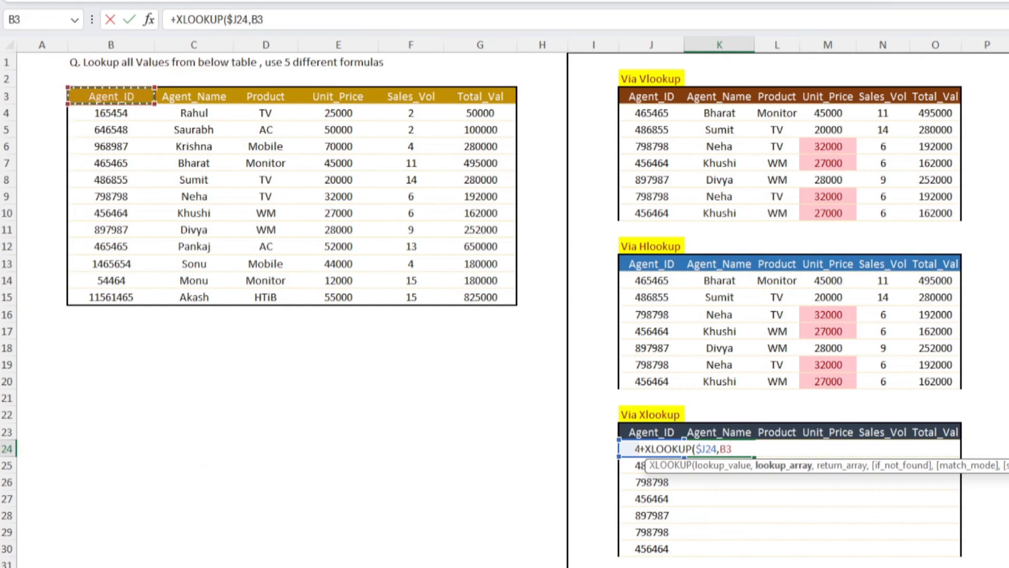
key("ctrl+shift+Down")
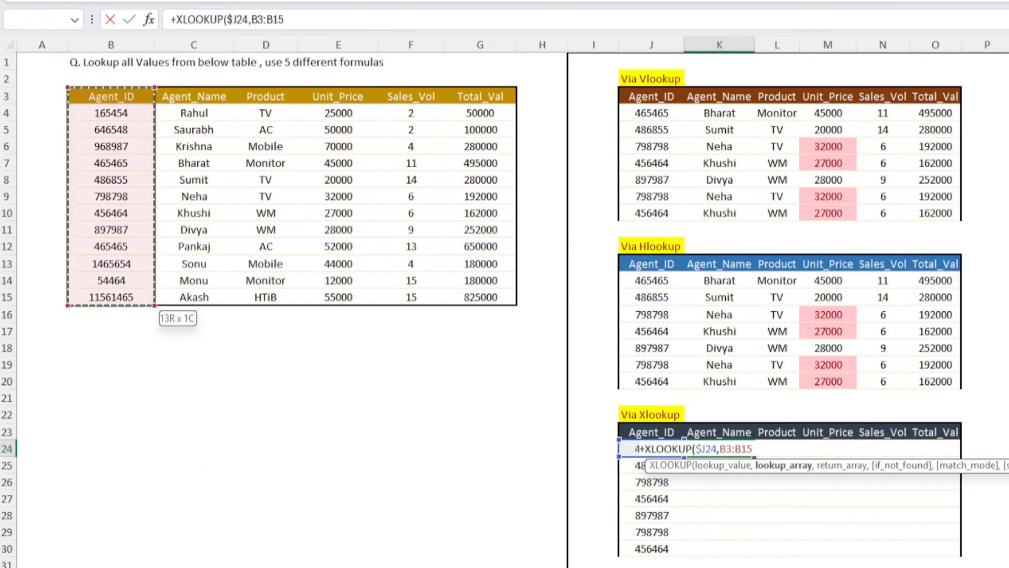
key("F4")
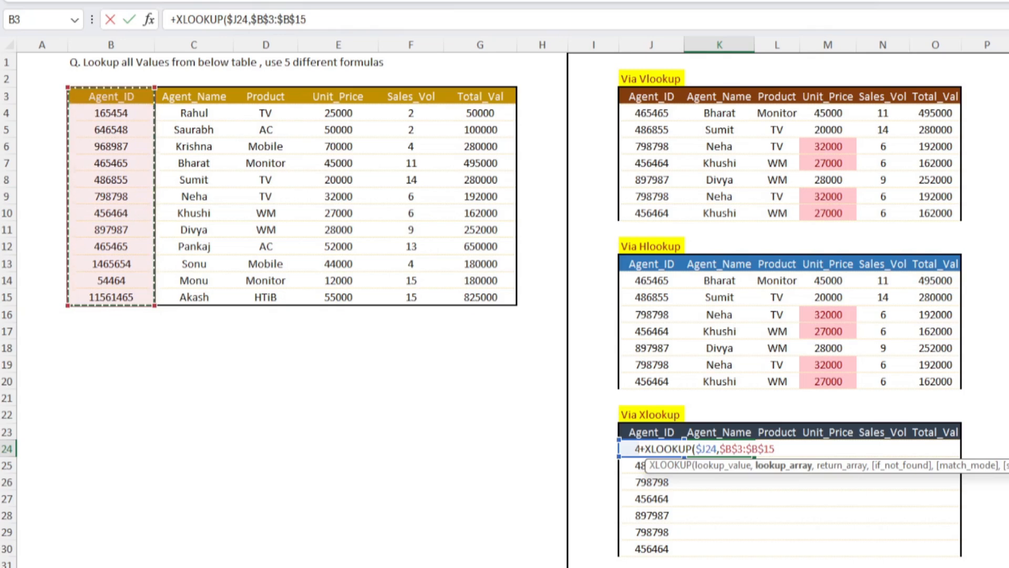
type(",")
Use INDIRECT(K$23) as the XLOOKUP return array and enter the formula in K24
type("in")
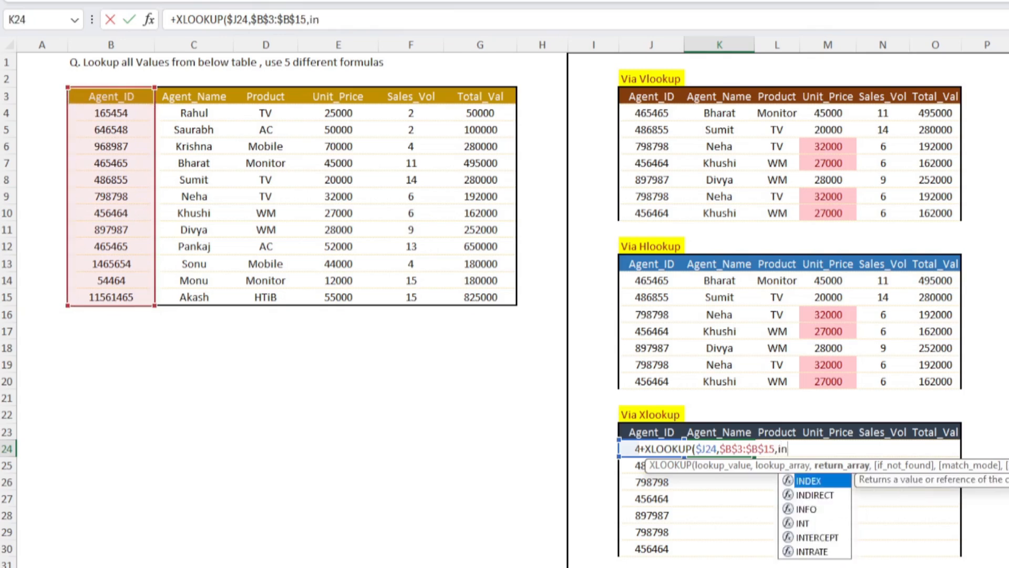
key("Down")
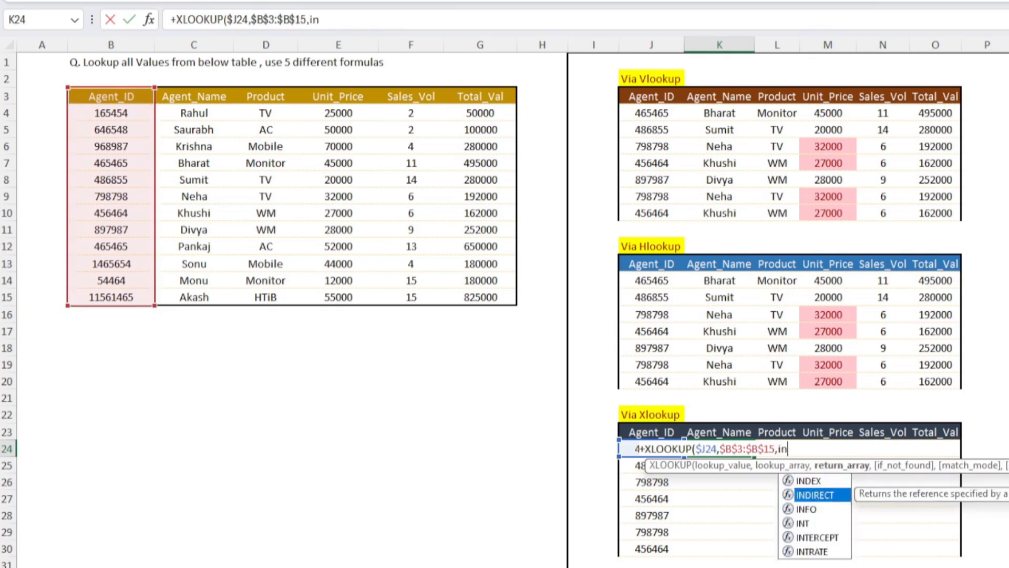
key("Tab")
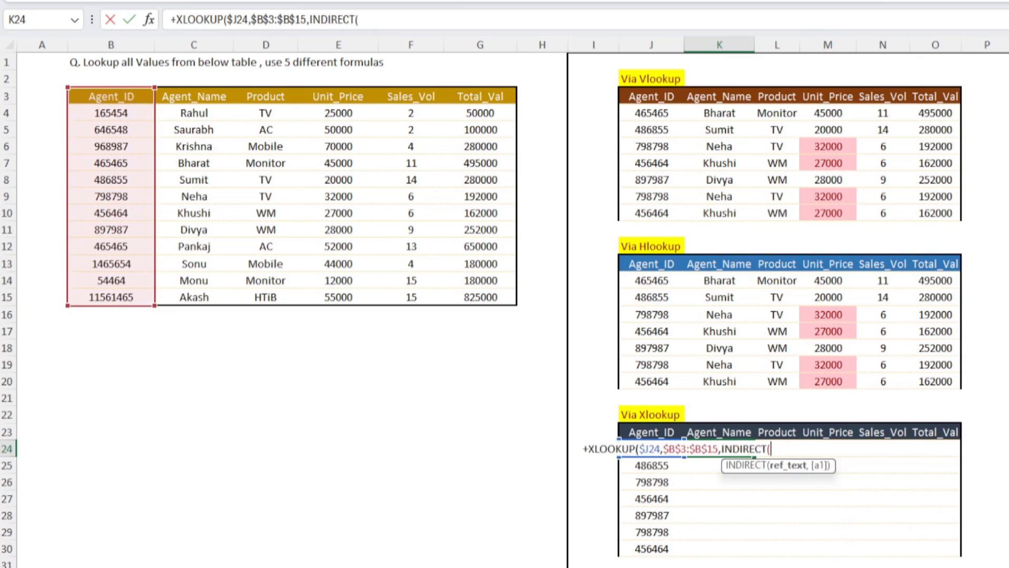
key("Up")
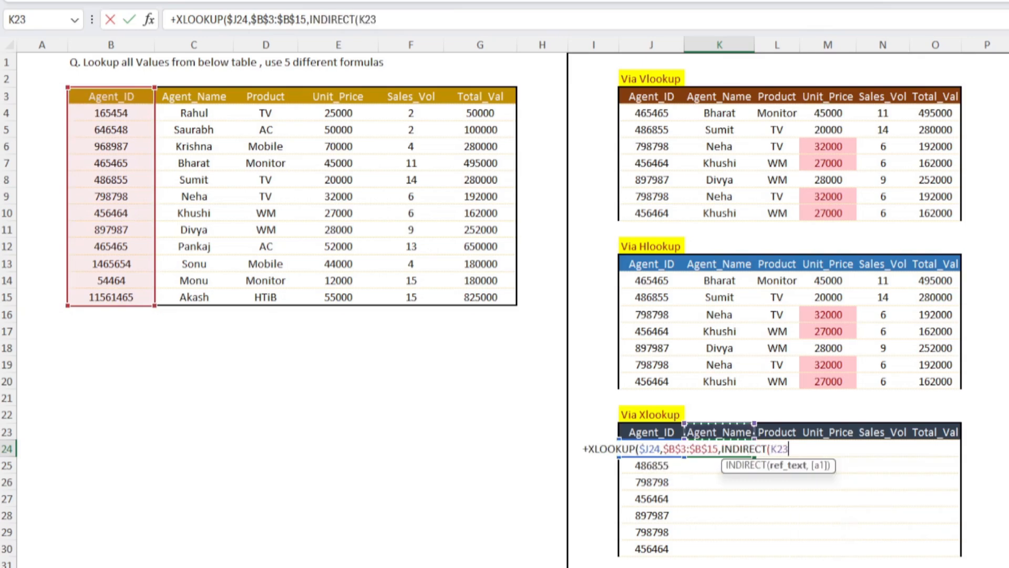
key("F4")
key("F4")
type(")")
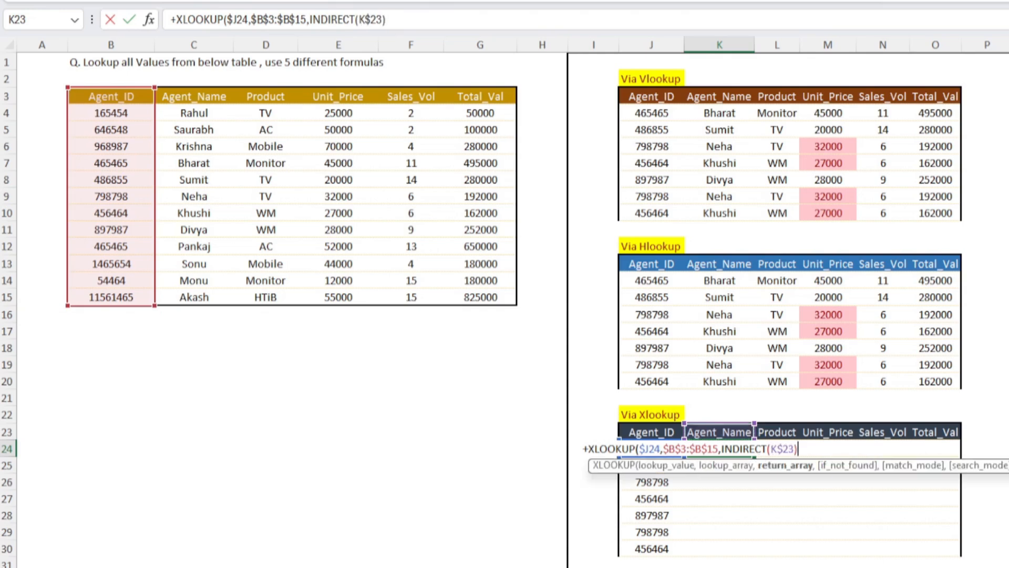
key("Return")
key("Return")
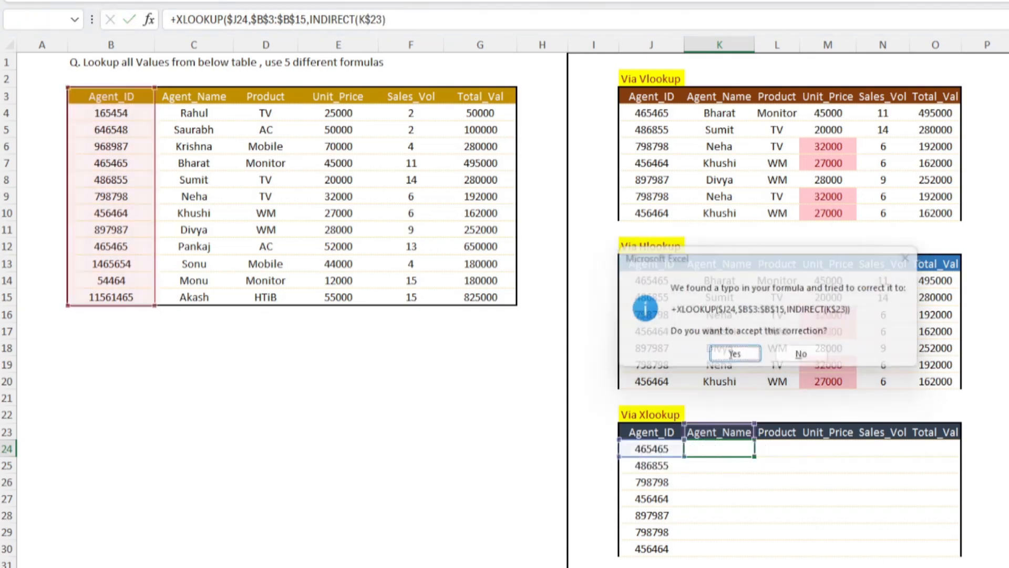
Copy the K24 formula and paste only formulas across K24:O30 of the Via Xlookup table
key("Left")
key("ctrl+Down")
key("Right")
key("ctrl+Up")
key("ctrl+c")
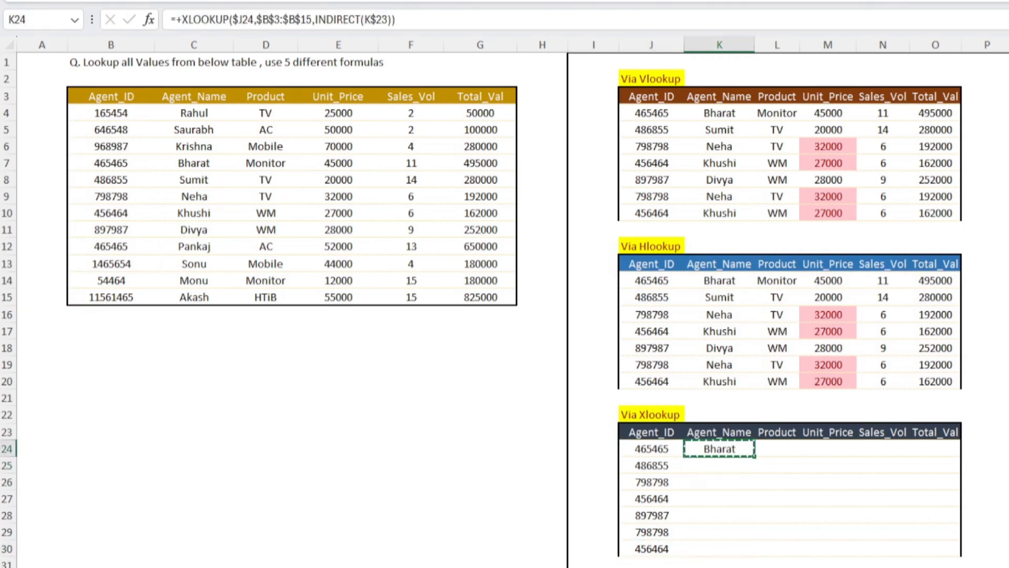
key("Left")
key("Right")
key("shift+Down")
key("shift+Down")
key("shift+Down")
key("shift+Down")
key("shift+Down")
key("shift+Down")
key("shift+Right")
key("shift+Right")
key("shift+Right")
key("shift+Right")
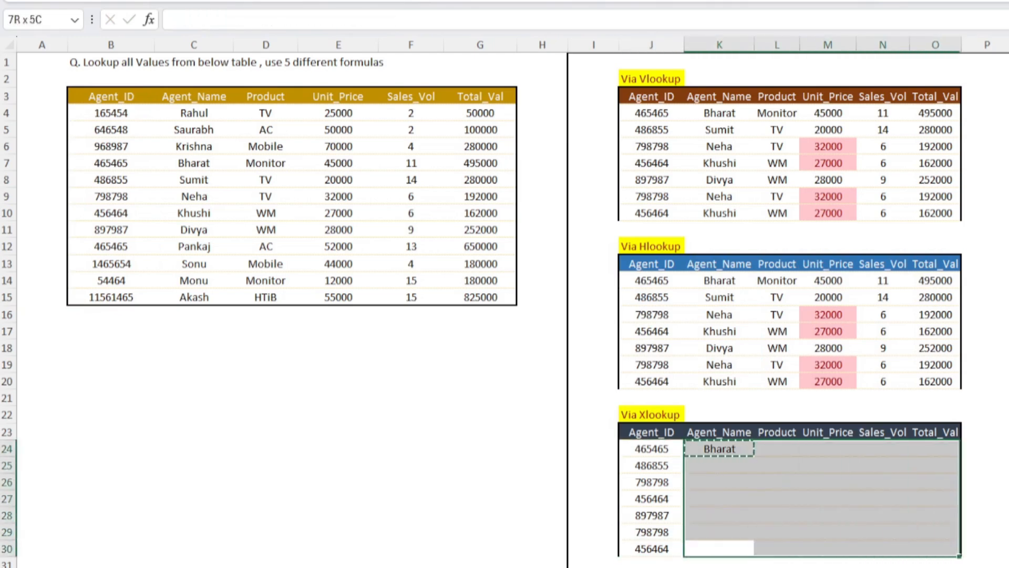
key("alt+h")
key("v")
key("f")
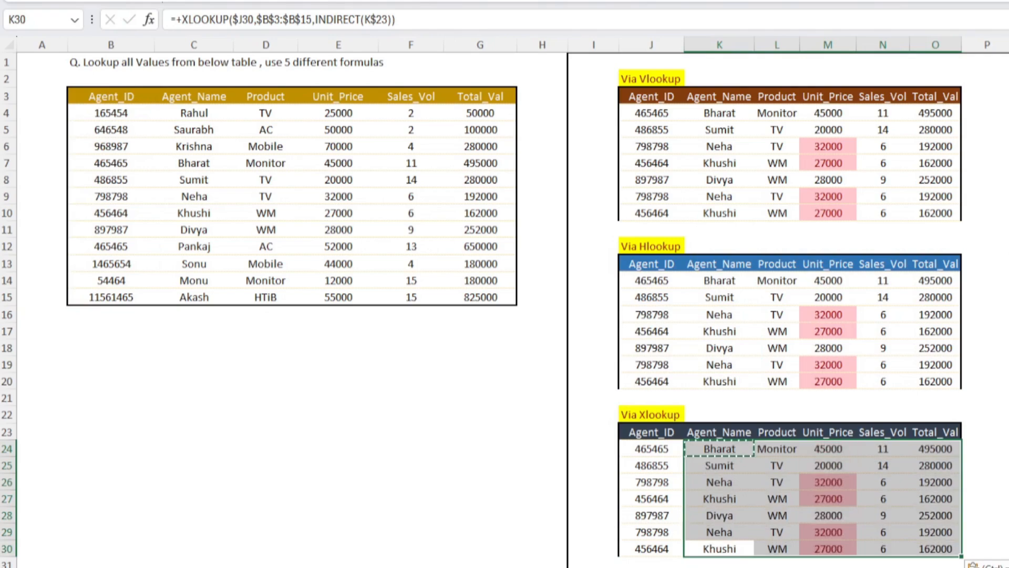
key("Up")
key("Escape")
Start an OFFSET formula in R4 of the Via Offset table, with source header cell $B$3 as its reference
key("Up")
key("Up")
key("Up")
key("Up")
key("Up")
key("Up")
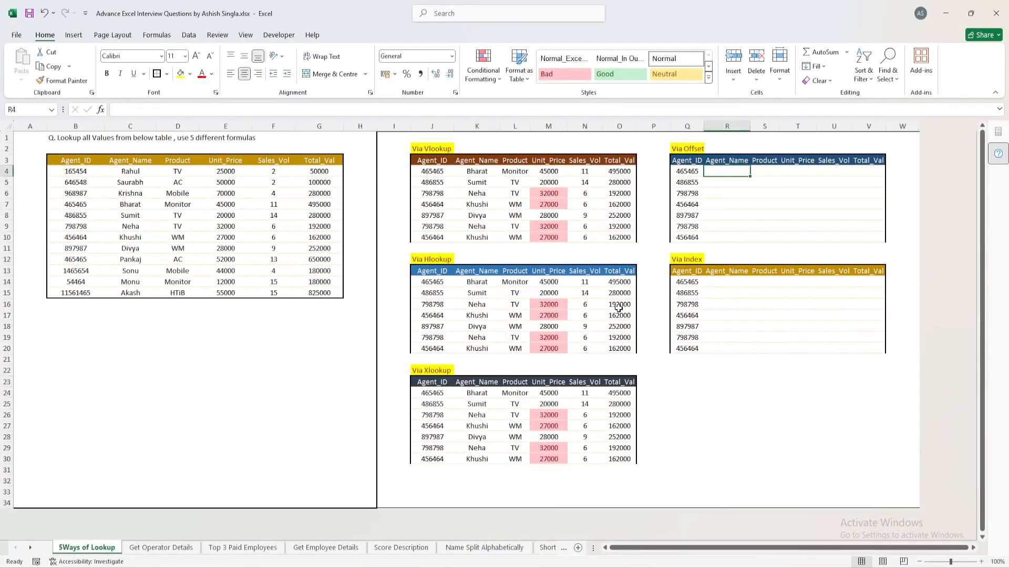
type("+off")
key("Tab")
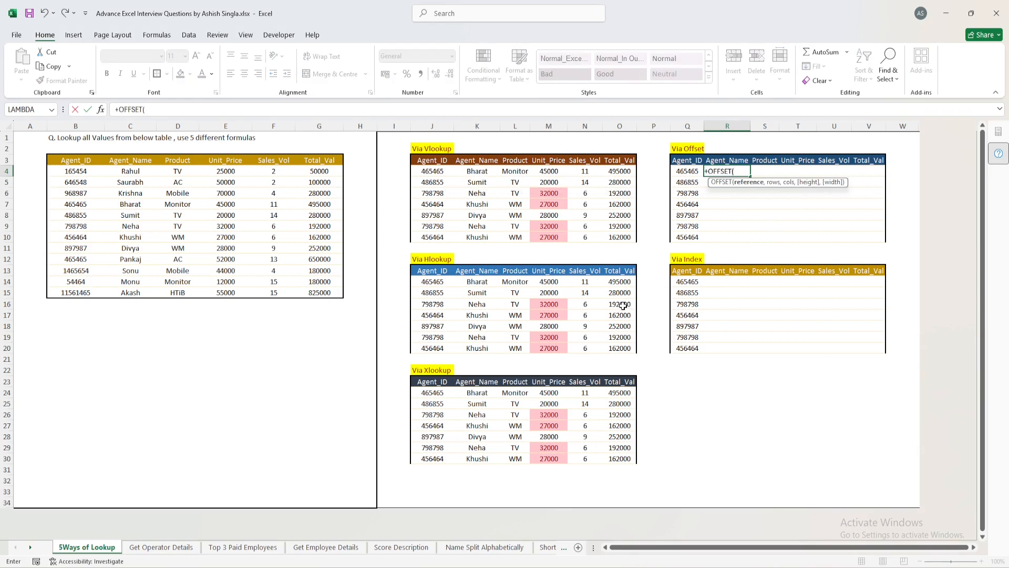
key("Left")
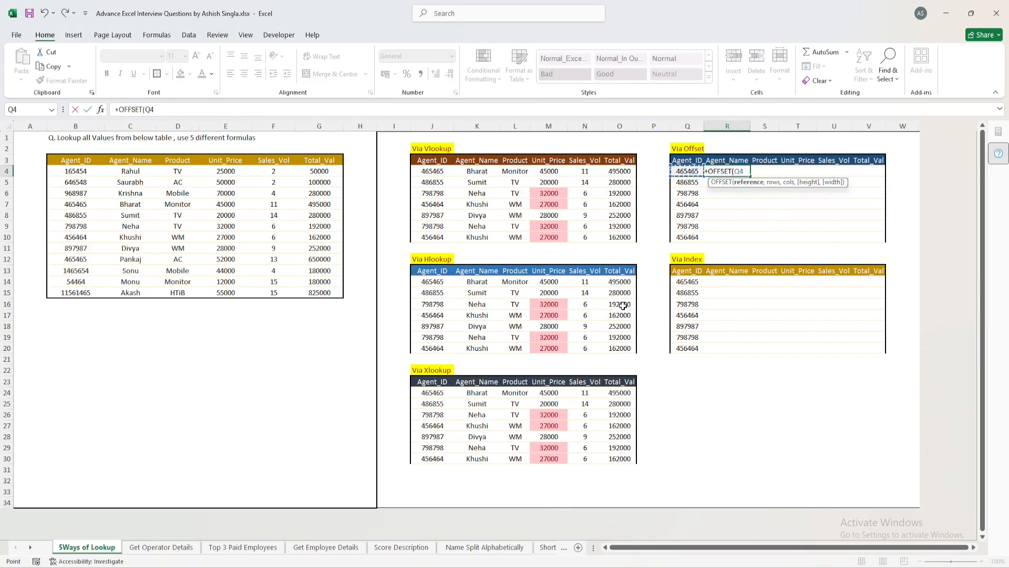
key("F4")
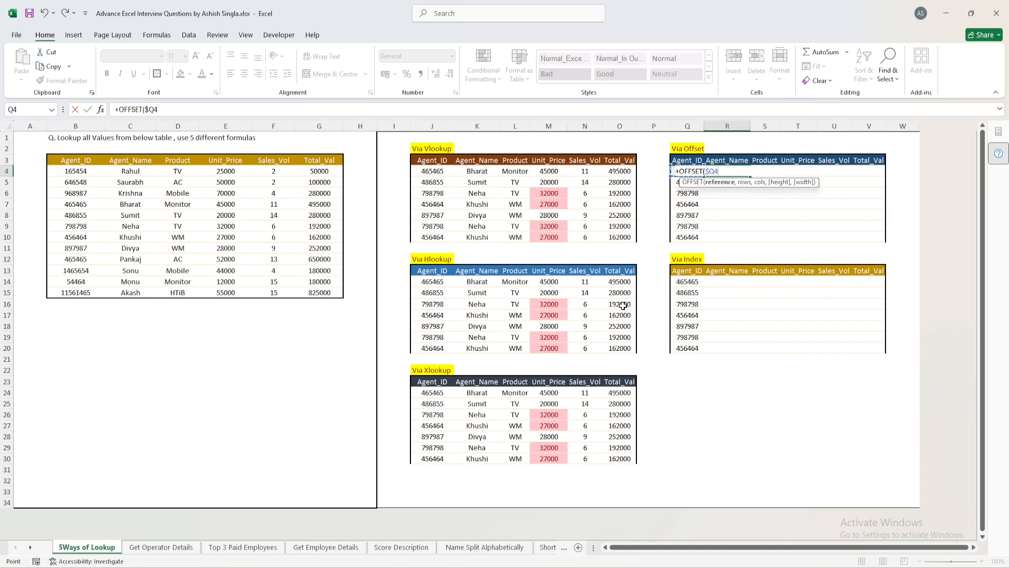
key("ctrl+Left")
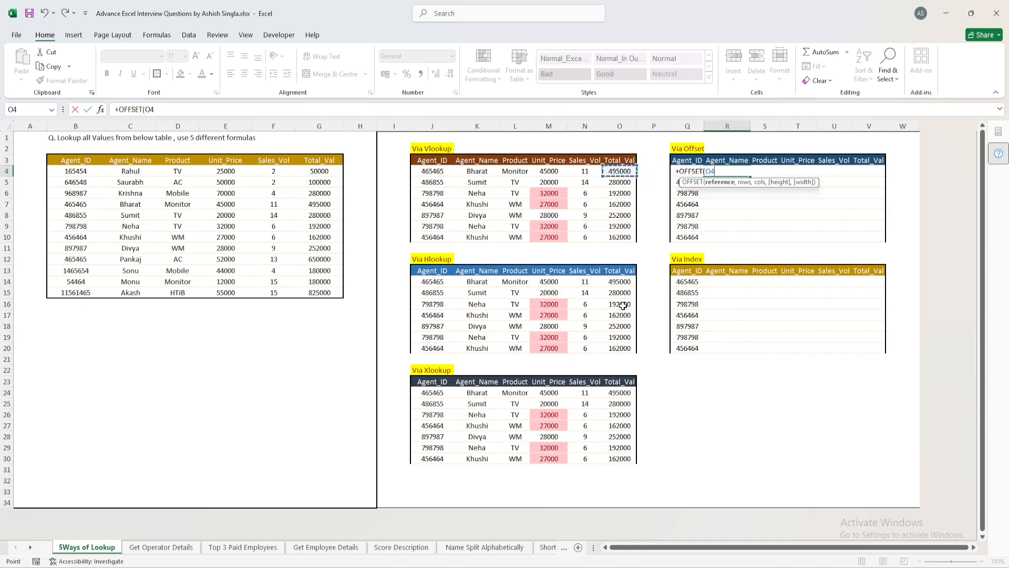
key("ctrl+Left")
key("ctrl+Left")
key("ctrl+Left")
key("Up")
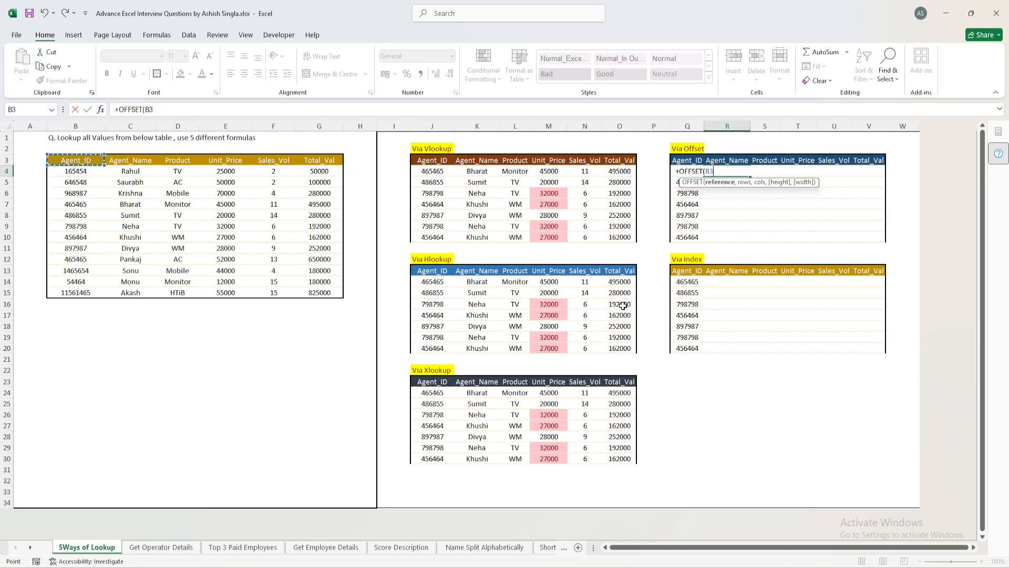
key("F4")
Nest a MATCH function as the OFFSET rows argument, with agent ID cell $Q4 as its lookup value
type(",MATCH(")
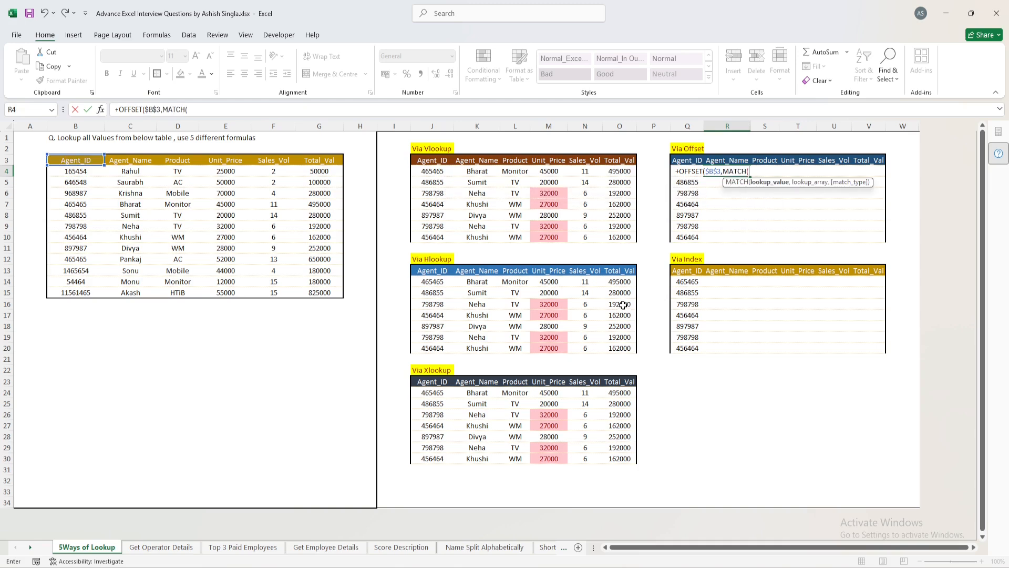
key("Left")
key("F4")
key("F4")
key("F4")
type(",")
Complete the rows MATCH with lookup array $B$3:$B$15 and exact match 0
key("ctrl+Left")
key("ctrl+Left")
key("ctrl+Left")
key("ctrl+Left")
key("ctrl+Left")
key("ctrl+Left")
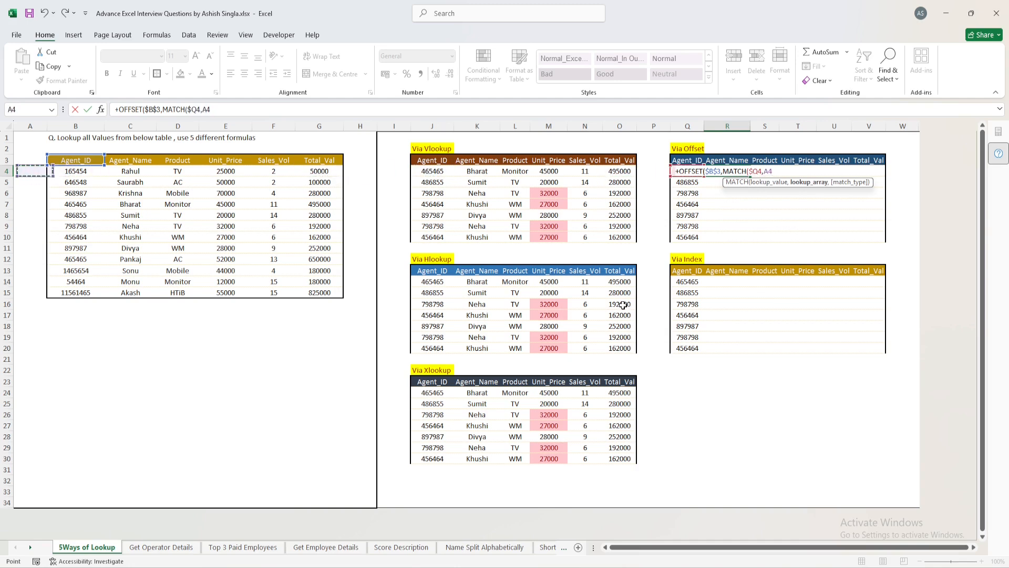
key("ctrl+Up")
key("ctrl+Right")
key("ctrl+Down")
key("ctrl+shift+Down")
key("F4")
type(",0),")
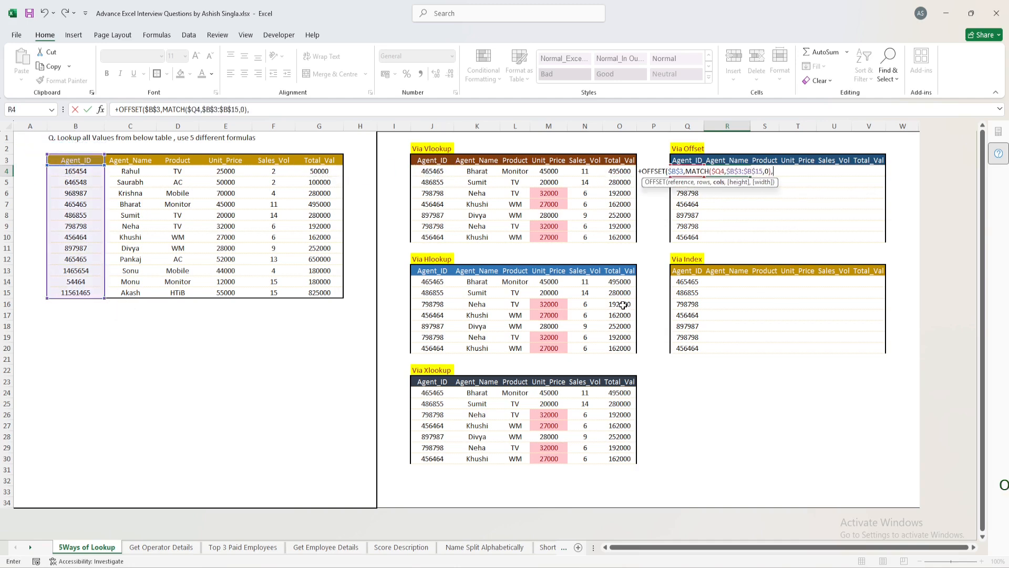
Nest a second MATCH as the OFFSET columns argument, with header cell R$3 as its lookup value
type("matc")
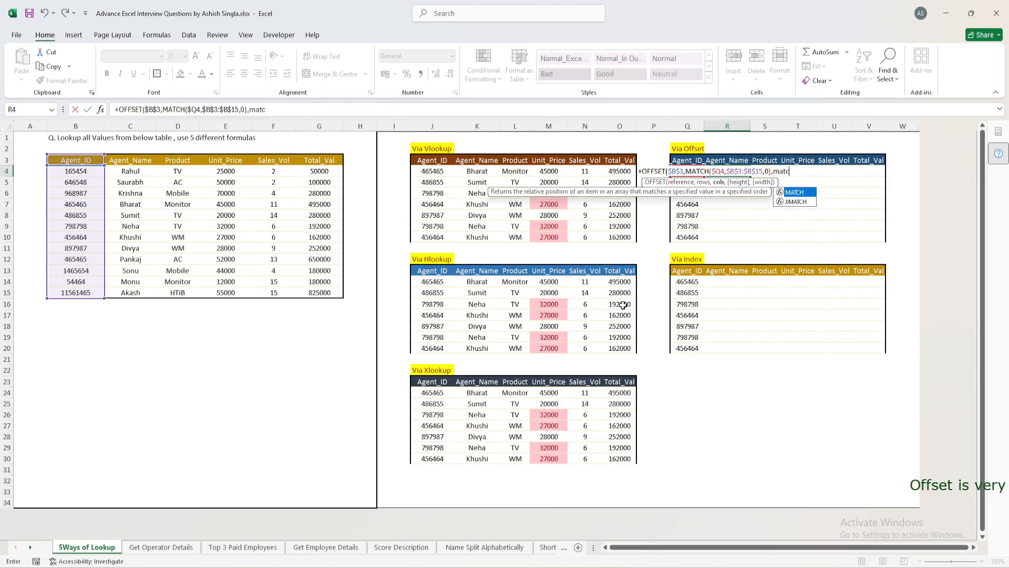
key("Tab")
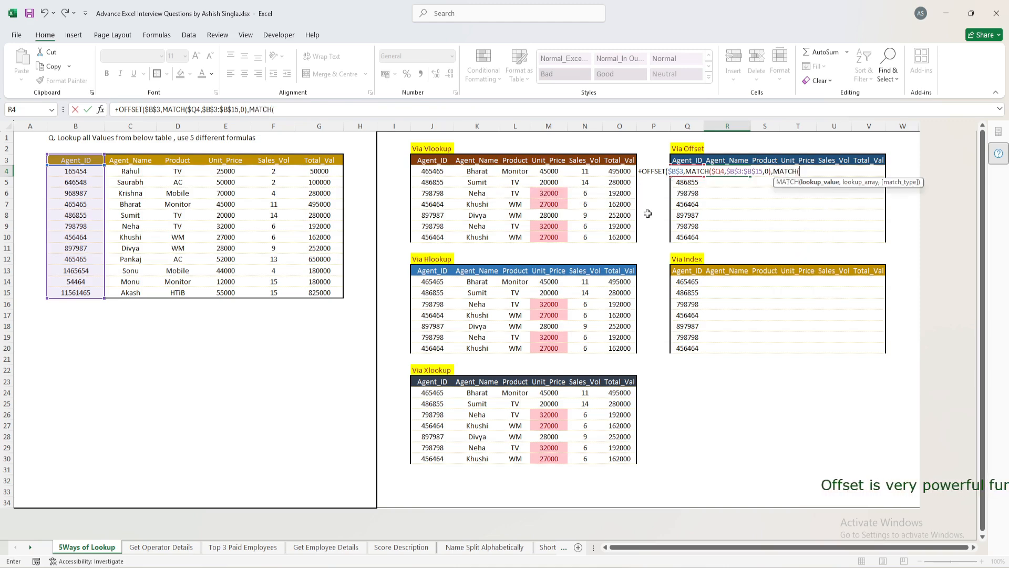
left_click(725, 161)
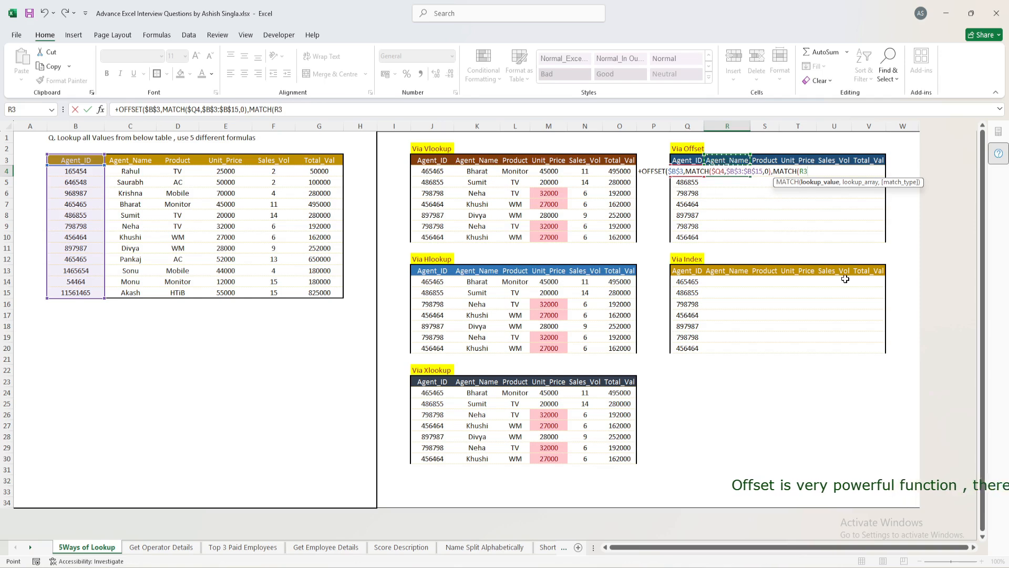
key("F4")
key("F4")
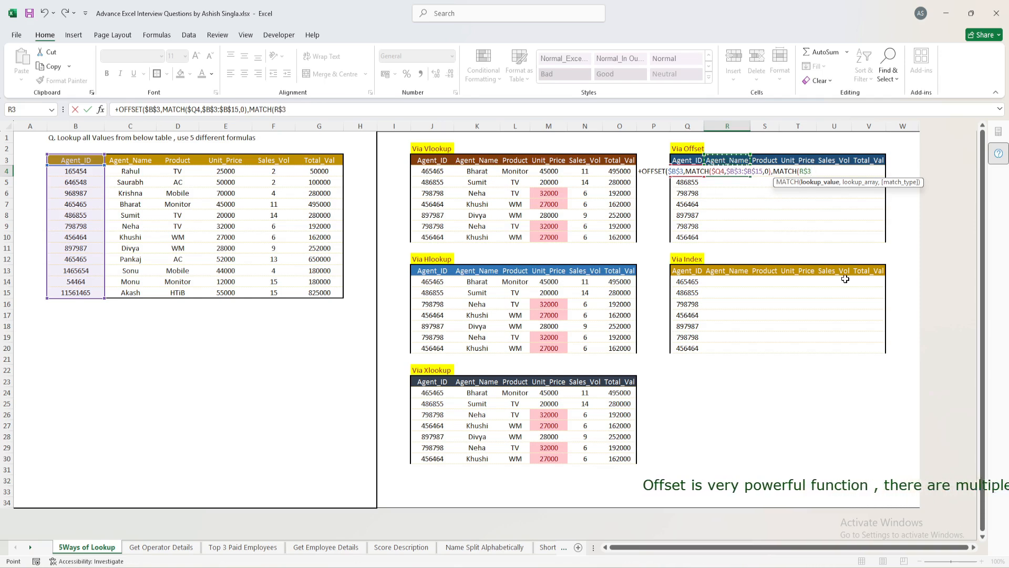
Complete the columns MATCH with lookup array $B$3:$G$3 and exact match 0
type(",")
key("Up")
key("Left")
key("Left")
key("Left")
key("Left")
key("Left")
key("Left")
key("Left")
key("Left")
key("Left")
key("Left")
key("Left")
key("Left")
key("Left")
key("Left")
key("Left")
key("Left")
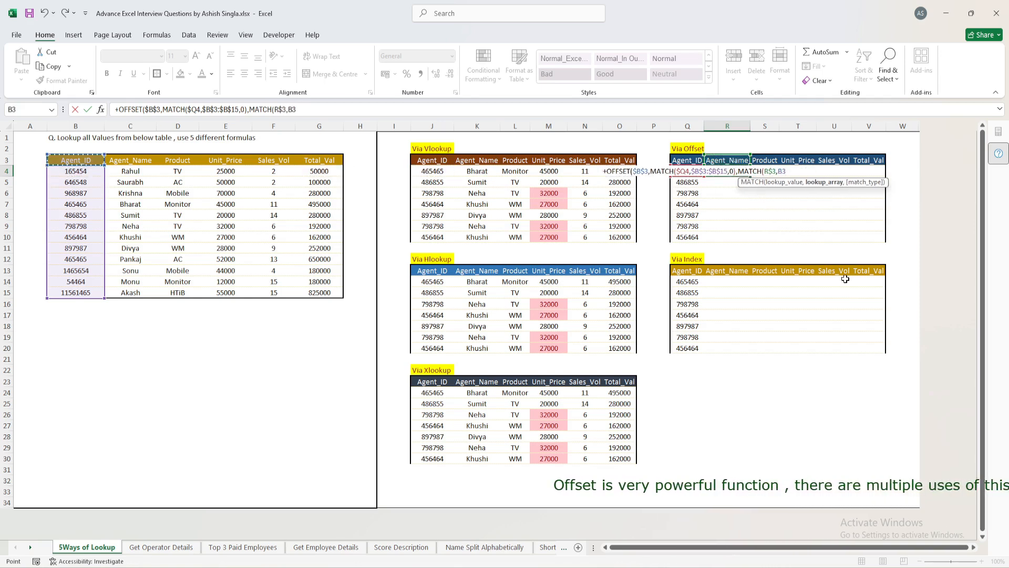
key("ctrl+shift+Right")
key("F4")
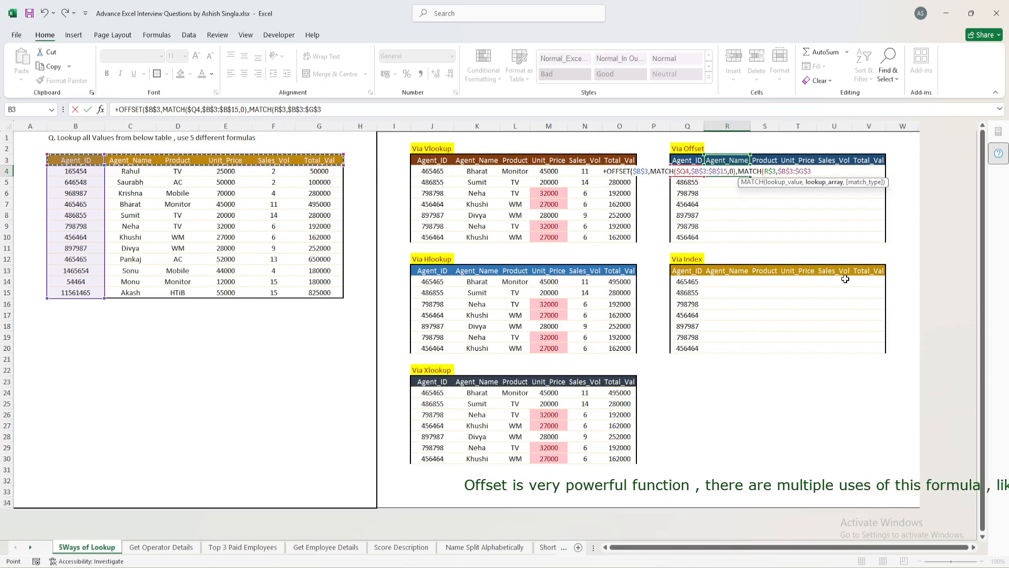
type(",0)")
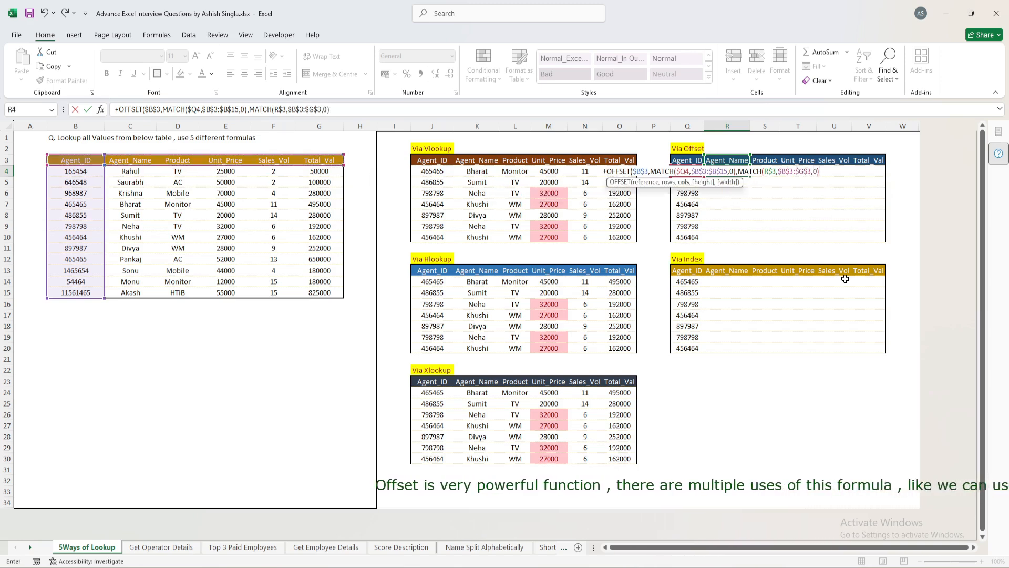
Subtract 1 from both MATCH results in the OFFSET formula, close the formula and commit it in R4
left_click(248, 109)
type("-1")
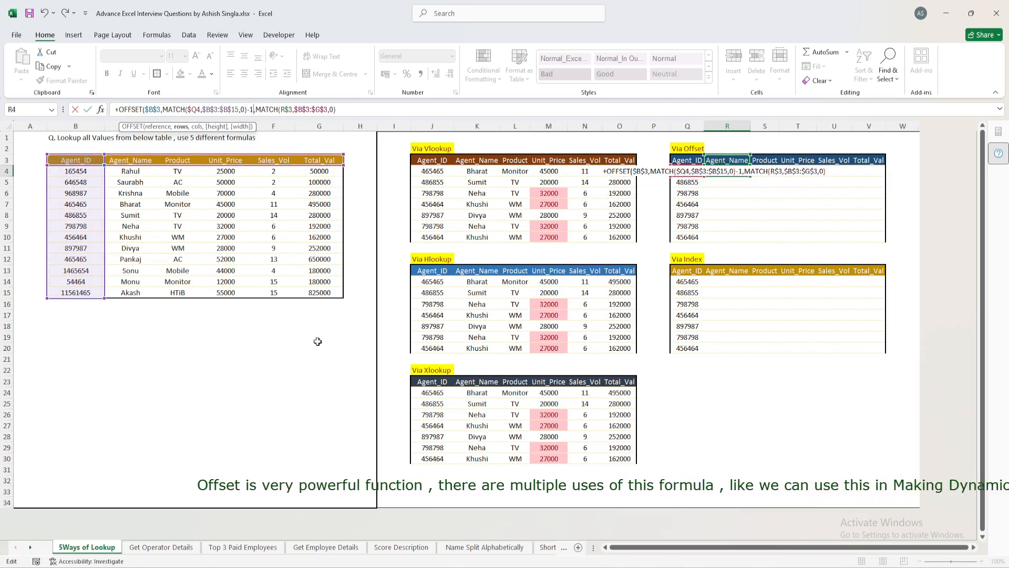
left_click(358, 112)
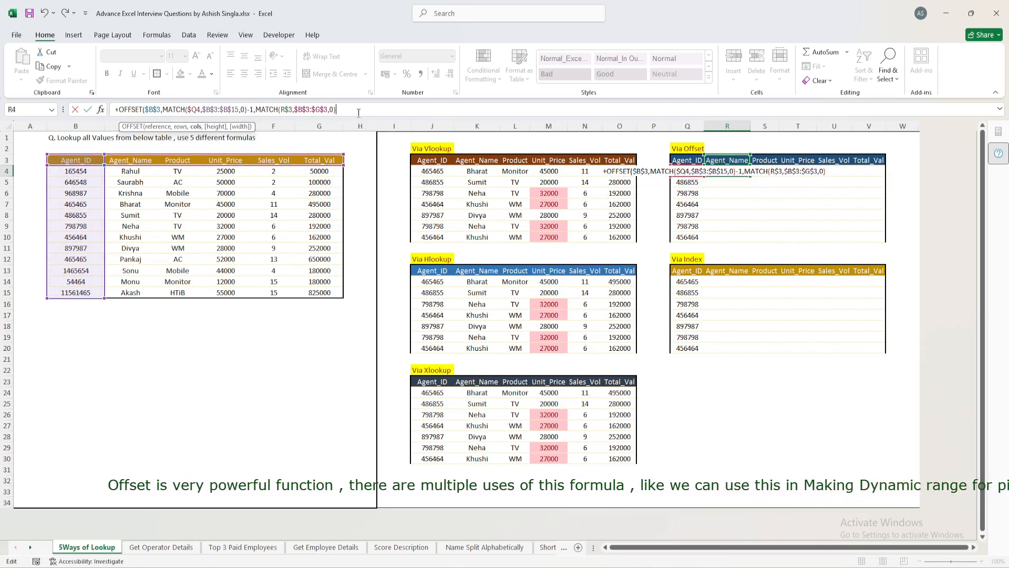
type("1")
key("Return")
key("Return")
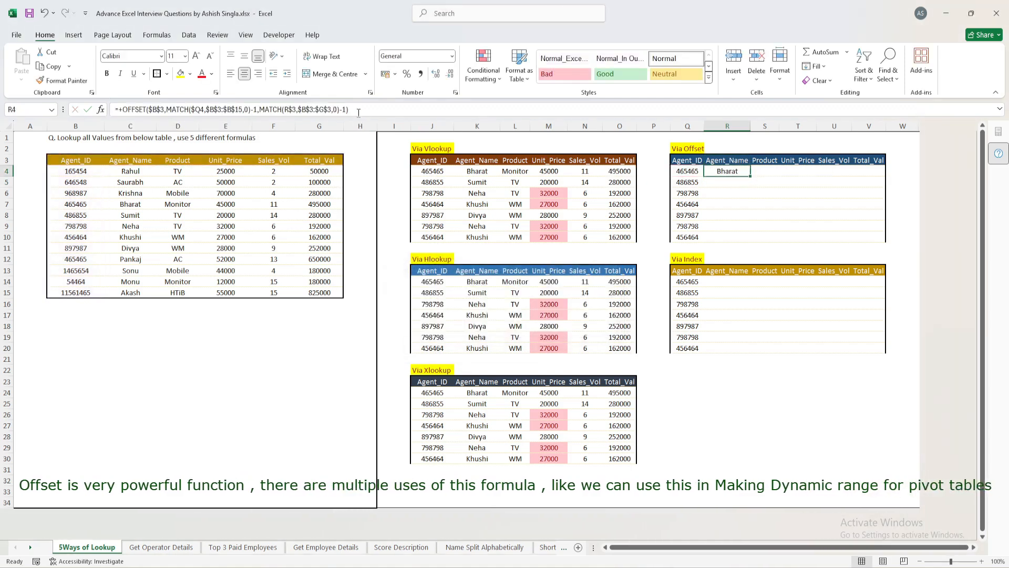
Copy the OFFSET formula from R4 across the Via Offset table R4:V10, pasting formulas only
key("shift+Right")
key("shift+Right")
key("shift+Right")
key("shift+Right")
key("shift+Down")
key("shift+Down")
key("shift+Down")
key("shift+Down")
key("shift+Down")
key("shift+Down")
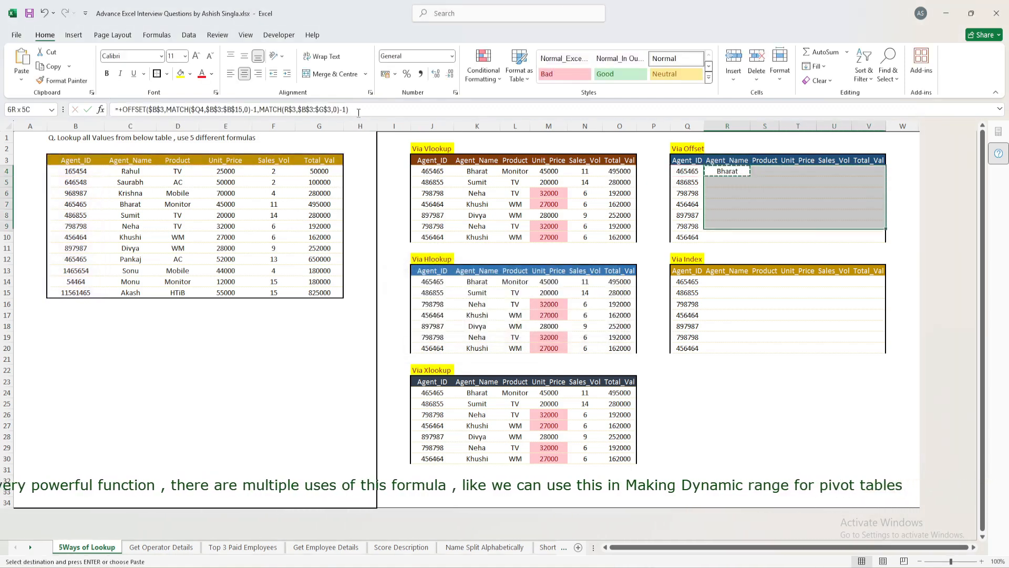
key("alt+h")
key("v")
key("f")
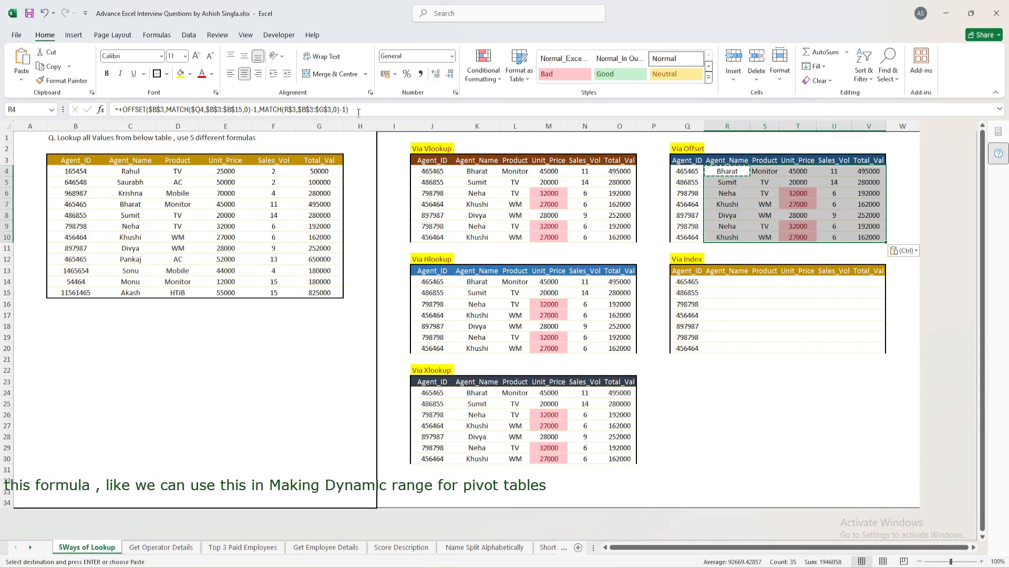
type("'")
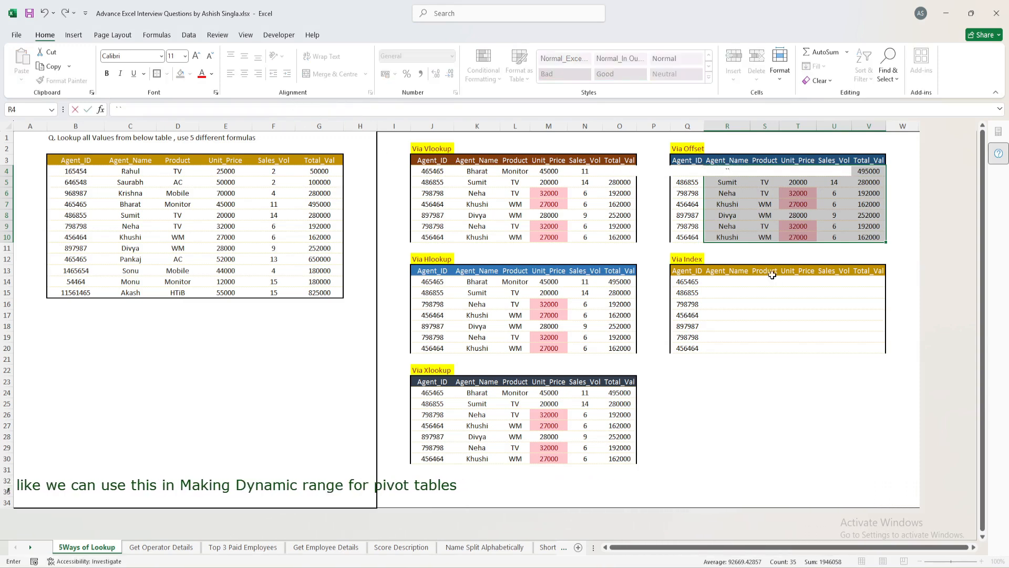
left_click(736, 189)
left_click(736, 182)
key("ctrl+z")
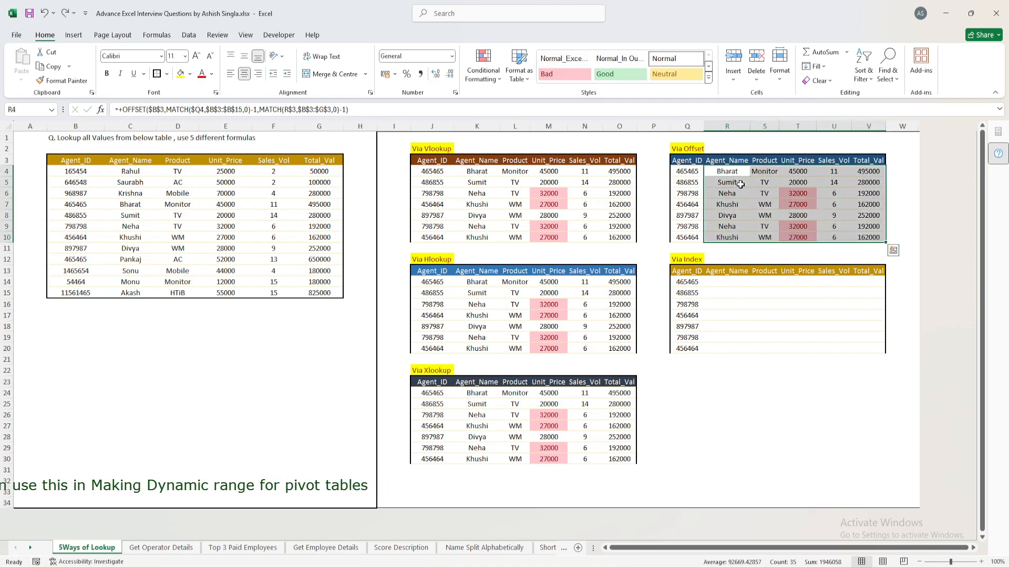
Evaluate the rows MATCH inside the R4 OFFSET formula, then cancel the edit to keep the formula
left_click(743, 182)
key("Up")
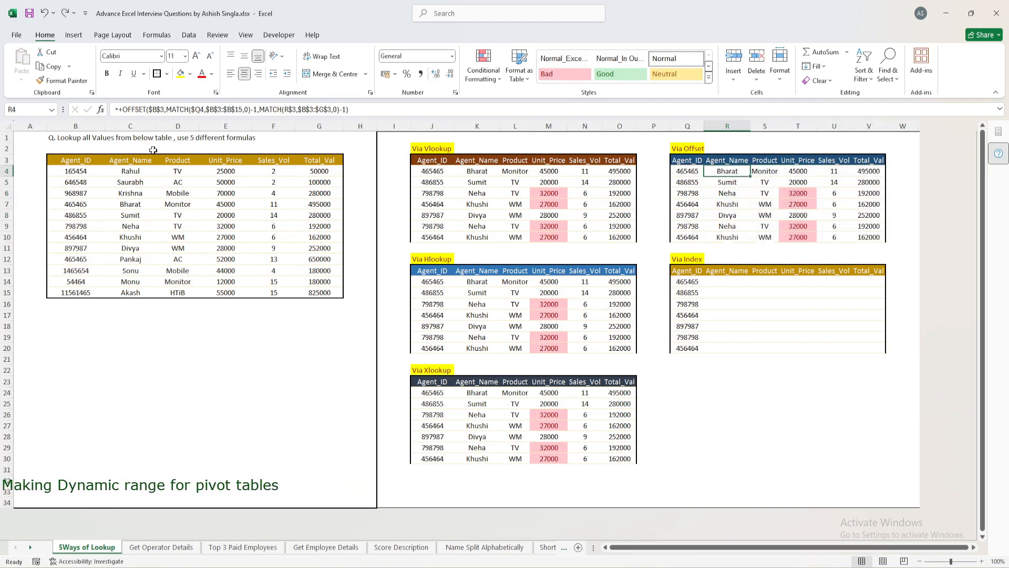
left_click(77, 159)
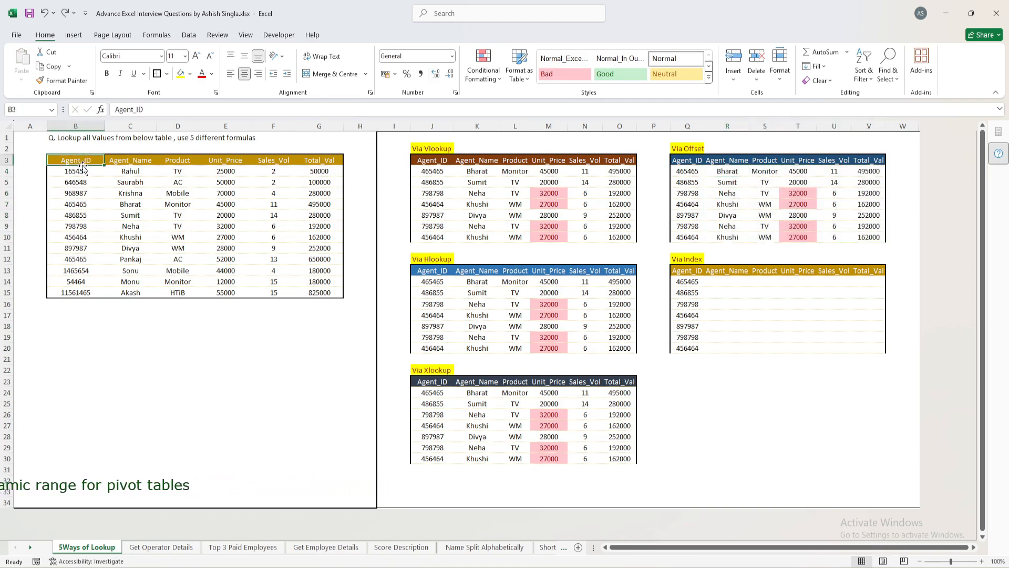
left_click(728, 172)
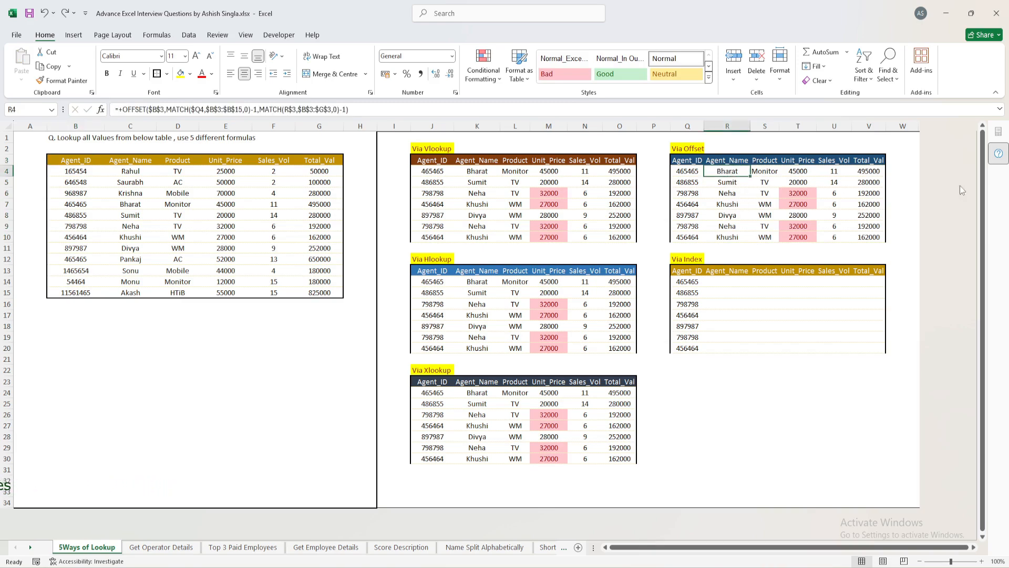
left_click(251, 109)
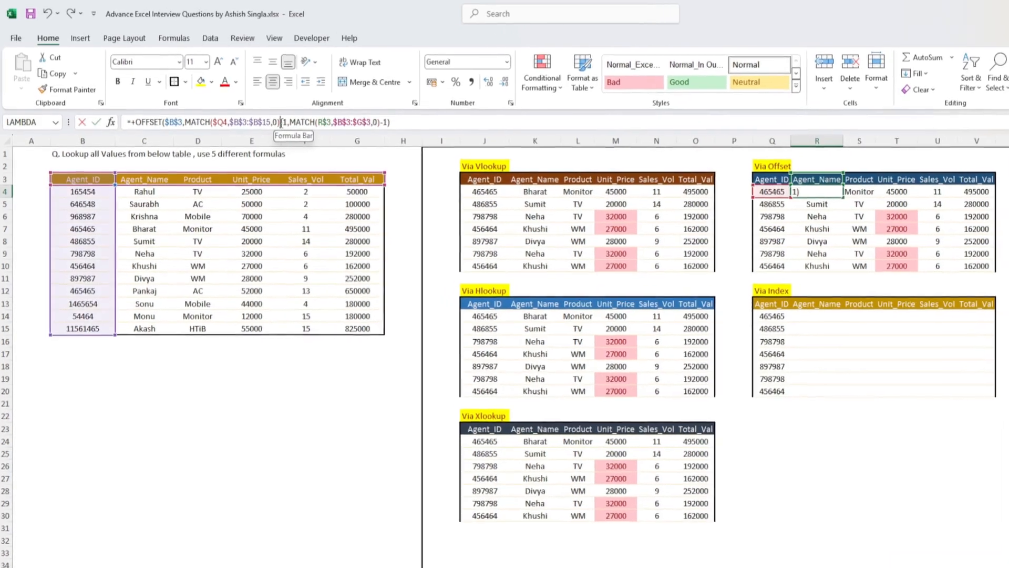
left_click_drag(282, 121, 200, 131)
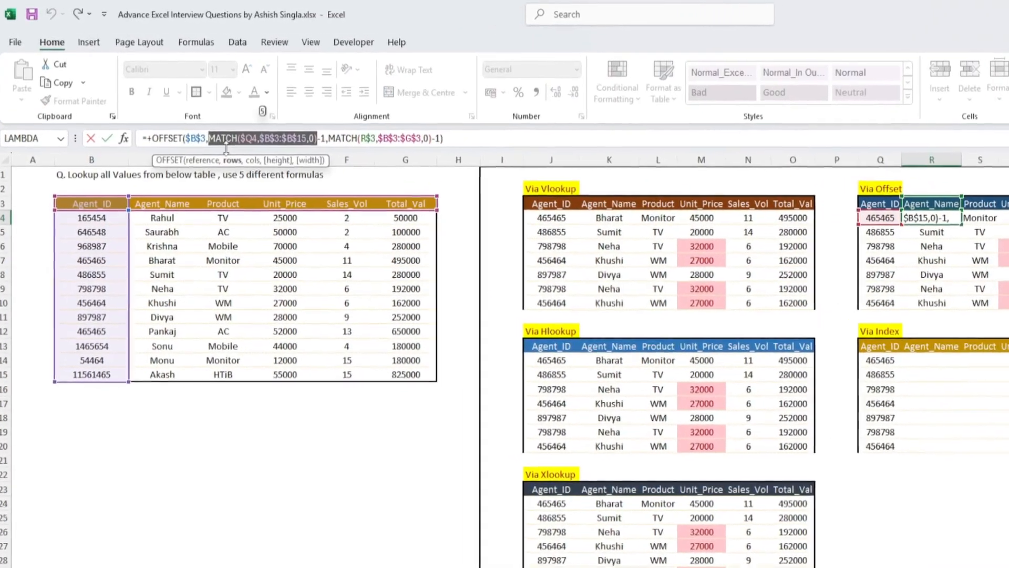
key("F9")
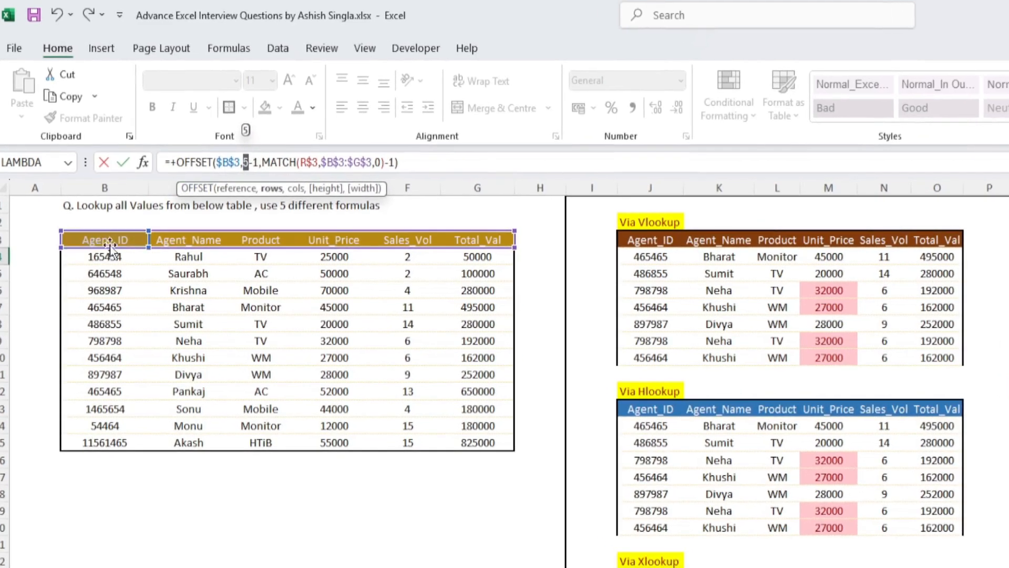
key("Escape")
Trace the row offset in the source table's Agent_ID column between header B3 and the agent ID matching Q4
left_click(115, 276)
left_click(117, 291)
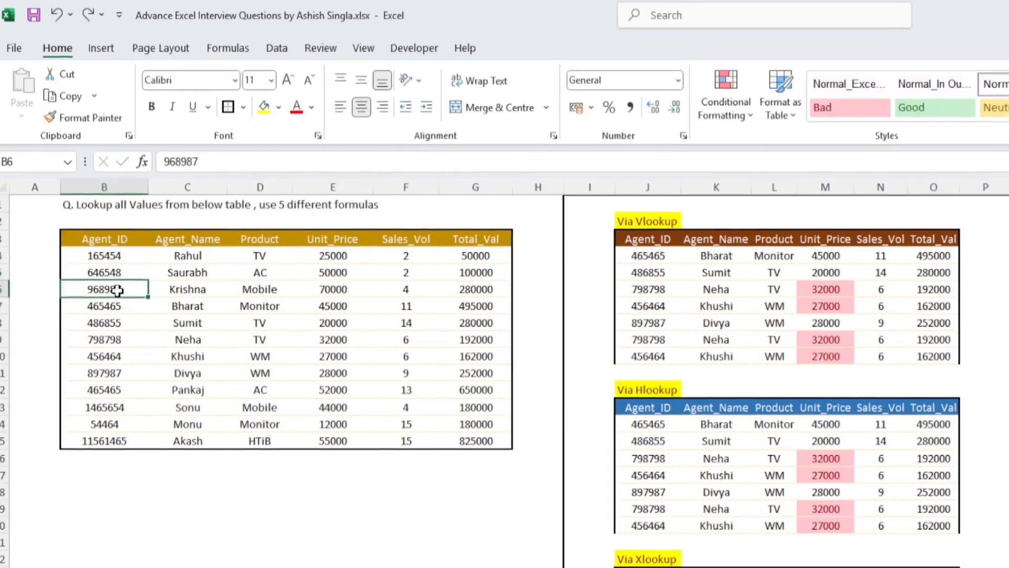
left_click(117, 308)
left_click(116, 324)
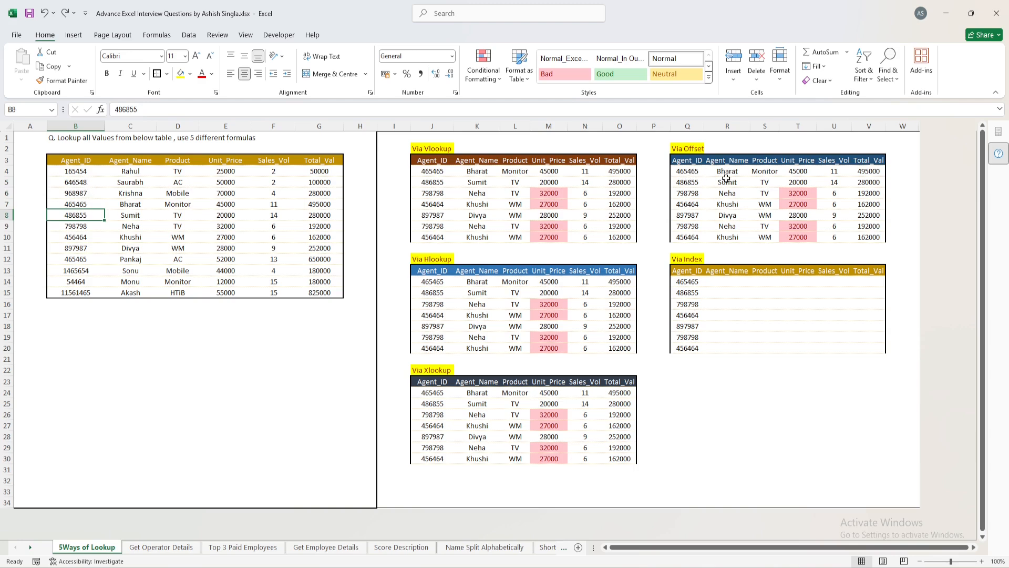
left_click(76, 203)
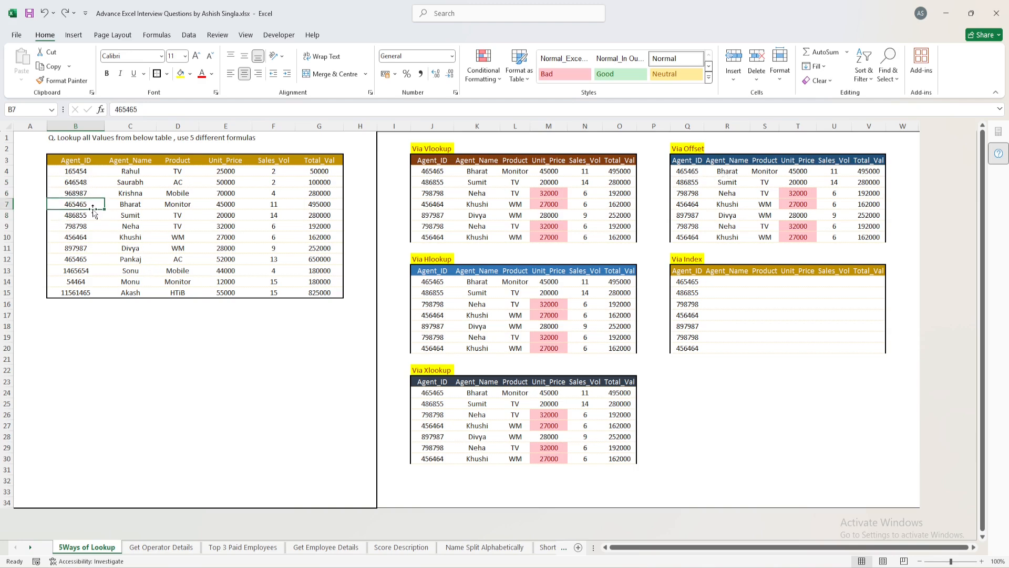
left_click(84, 160)
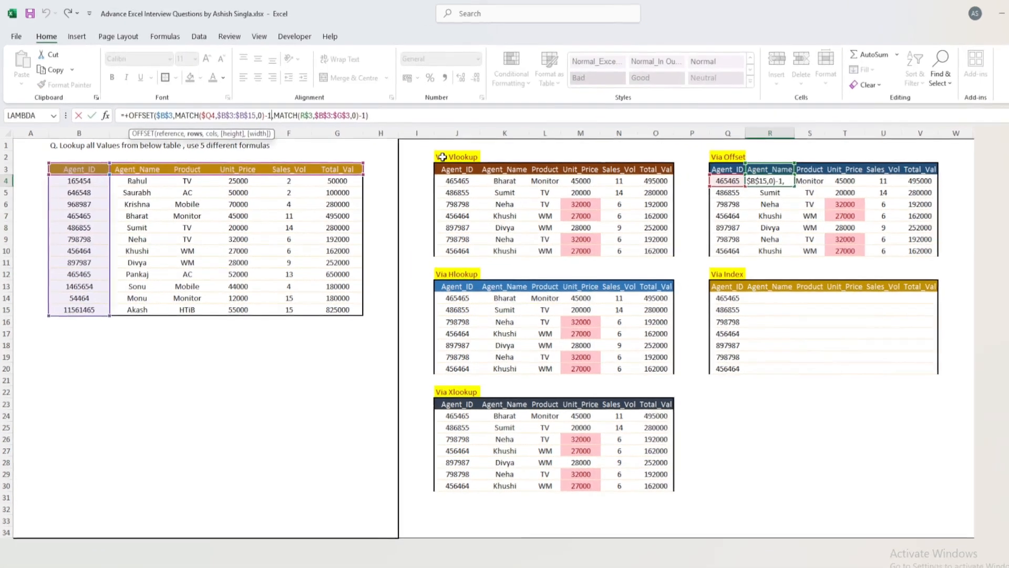
Evaluate the columns MATCH inside the R4 OFFSET formula, then cancel the edit to keep the formula
key("shift+Right")
key("shift+Right")
key("shift+Right")
key("shift+Right")
key("shift+Right")
key("shift+Right")
key("shift+Right")
key("shift+Right")
key("shift+Right")
key("shift+Right")
key("shift+Right")
key("shift+Right")
key("shift+Right")
key("shift+Right")
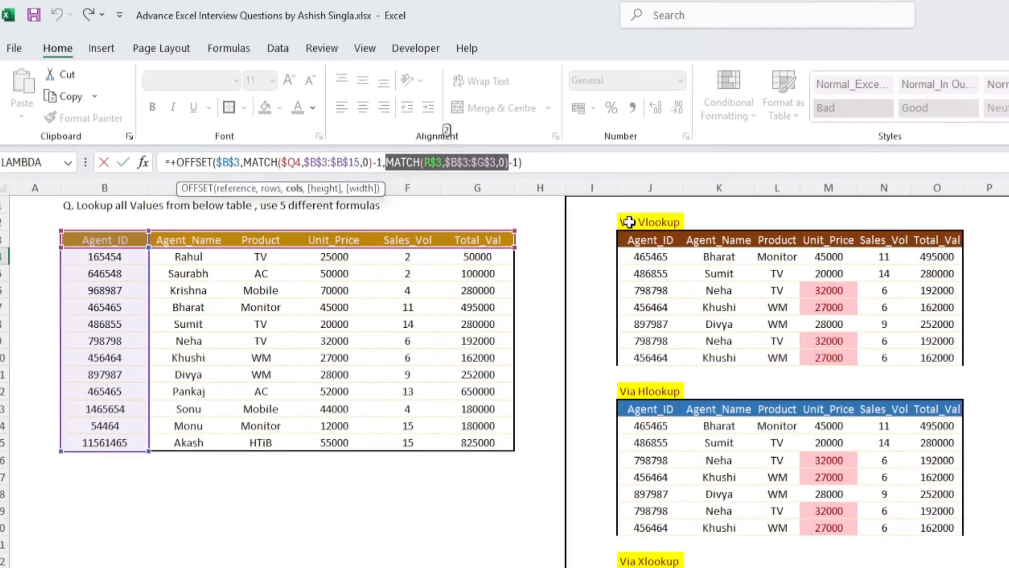
type("2")
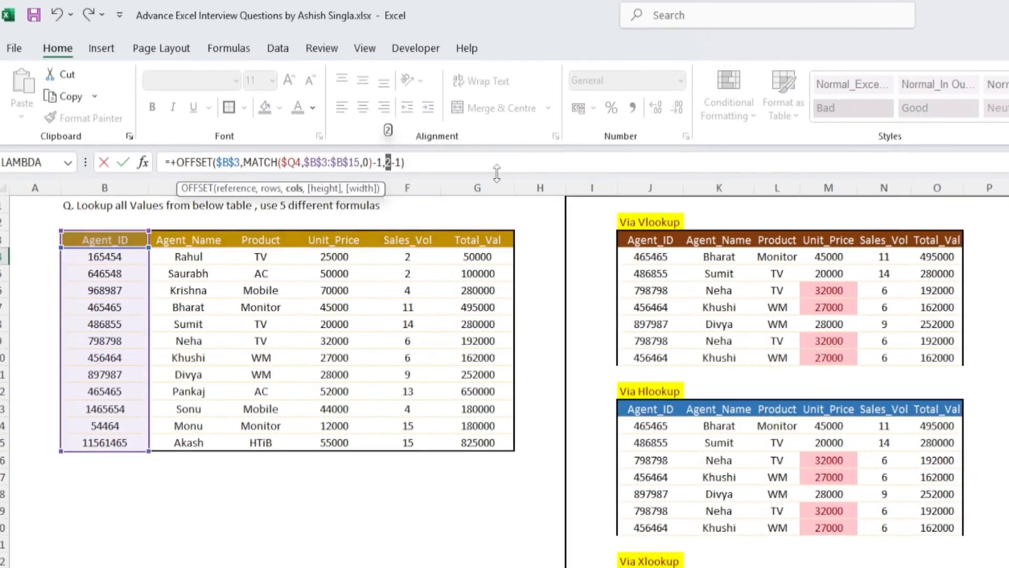
key("Escape")
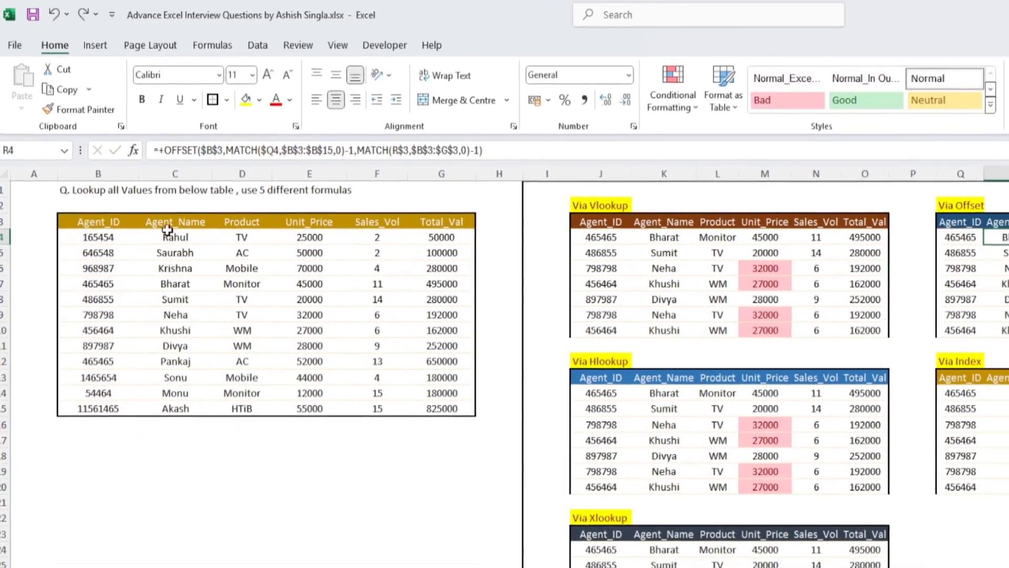
Trace the column offset from the Agent_ID header to the Agent_Name column in the source table
left_click(169, 223)
left_click(175, 315)
left_click_drag(98, 222, 175, 317)
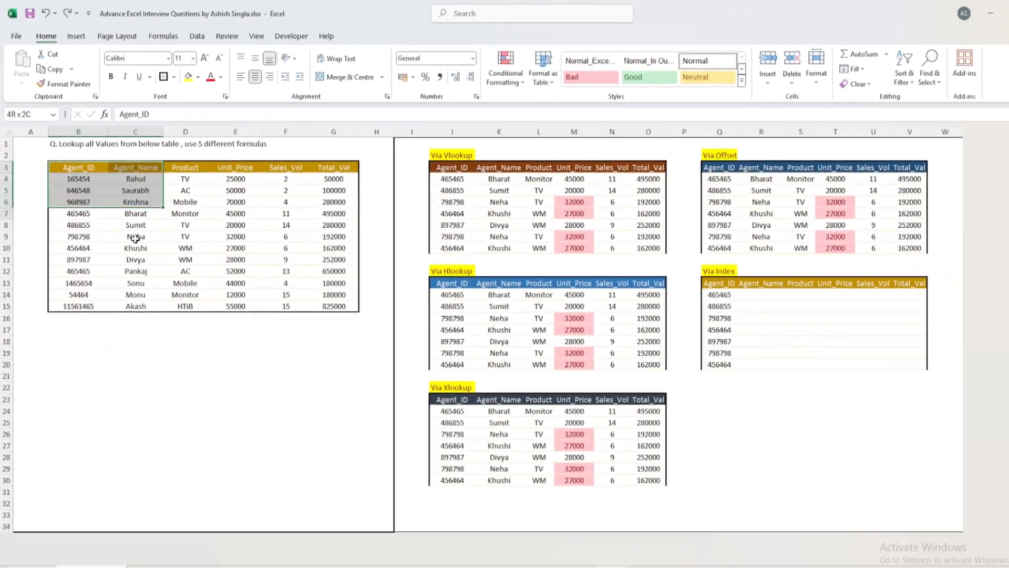
left_click_drag(136, 239, 133, 302)
left_click(197, 168)
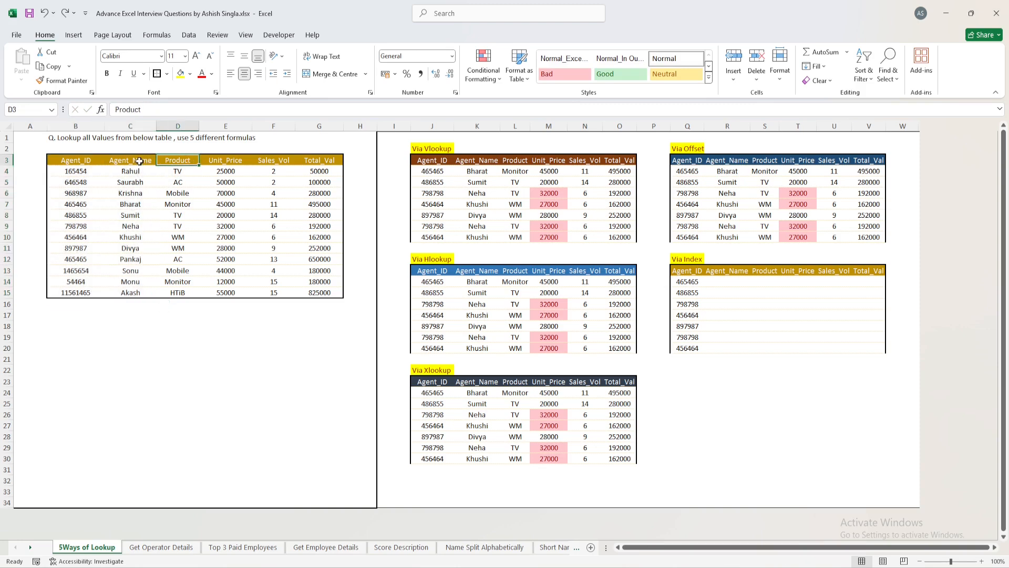
Review the copied OFFSET formulas in the Via Offset table, R4:V10
left_click(742, 181)
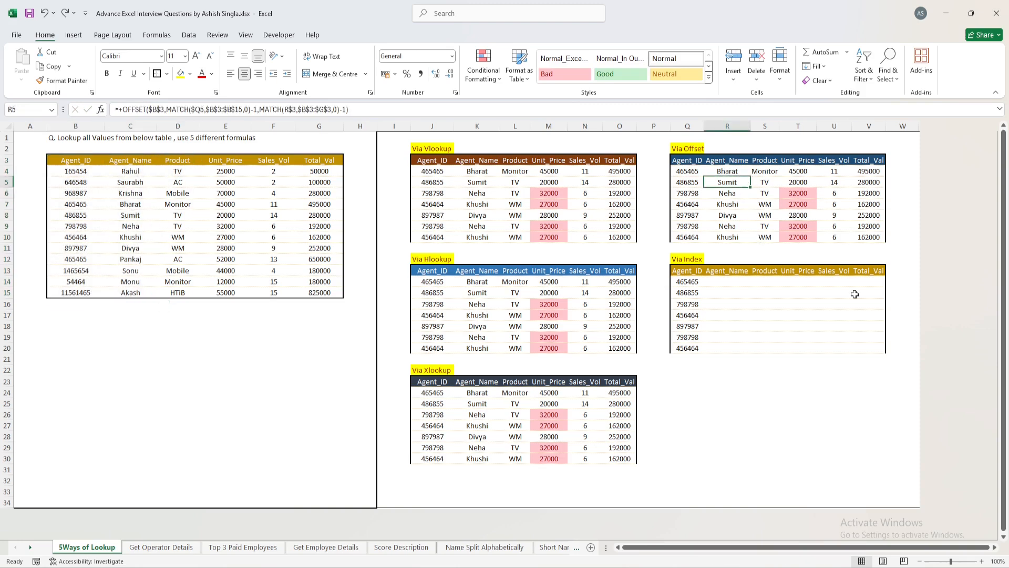
key("Up")
key("ctrl+shift+Right")
key("ctrl+shift+Down")
key("Down")
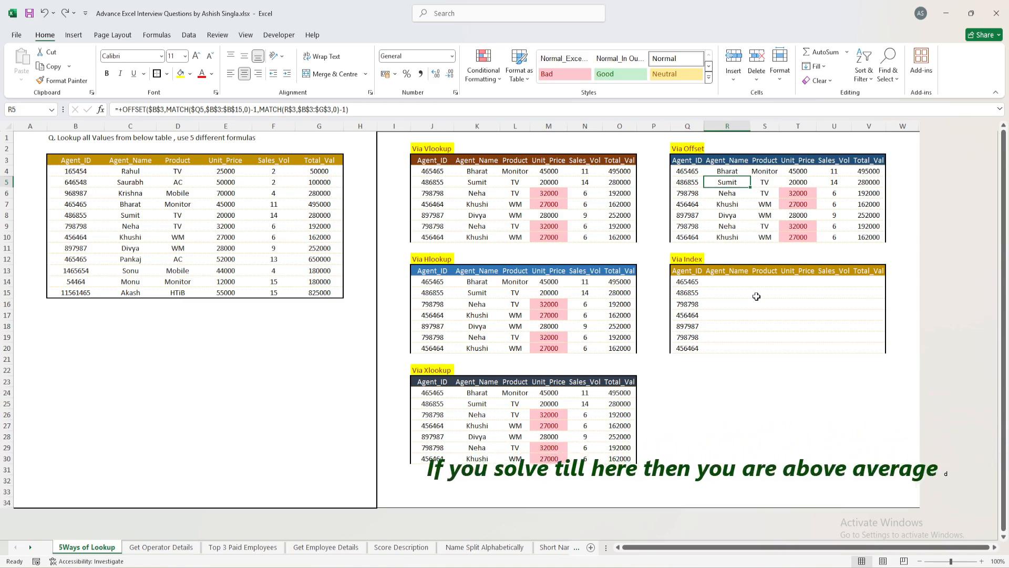
Start an INDEX formula in R14 of the Via Index table, with the source table $B$3:$G$15 as its array
left_click(727, 281)
type("+ind")
key("Tab")
key("Left")
key("Left")
key("Left")
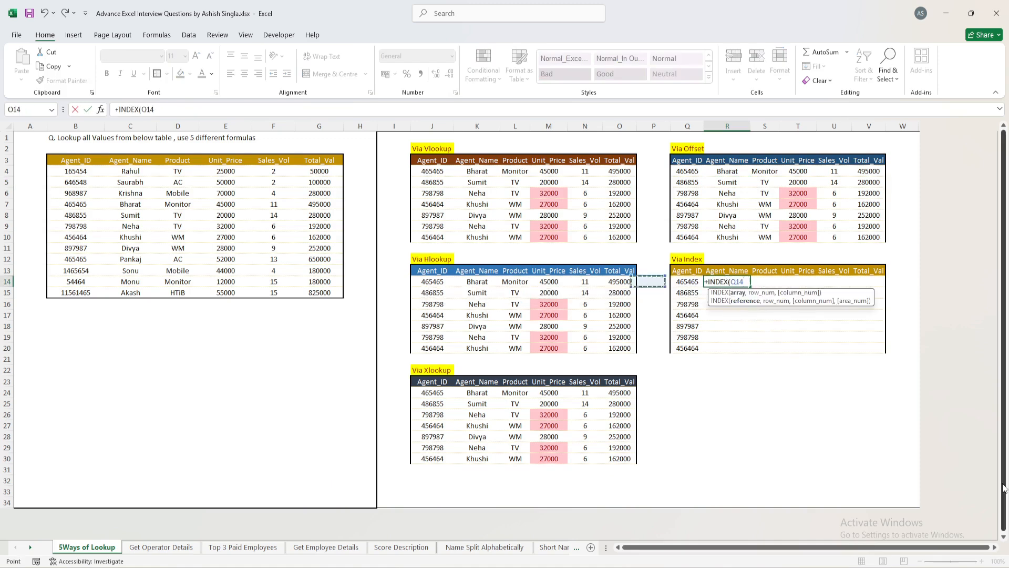
key("ctrl+Left")
key("ctrl+Left")
key("ctrl+Left")
key("ctrl+Up")
key("ctrl+shift+Right")
key("ctrl+shift+Down")
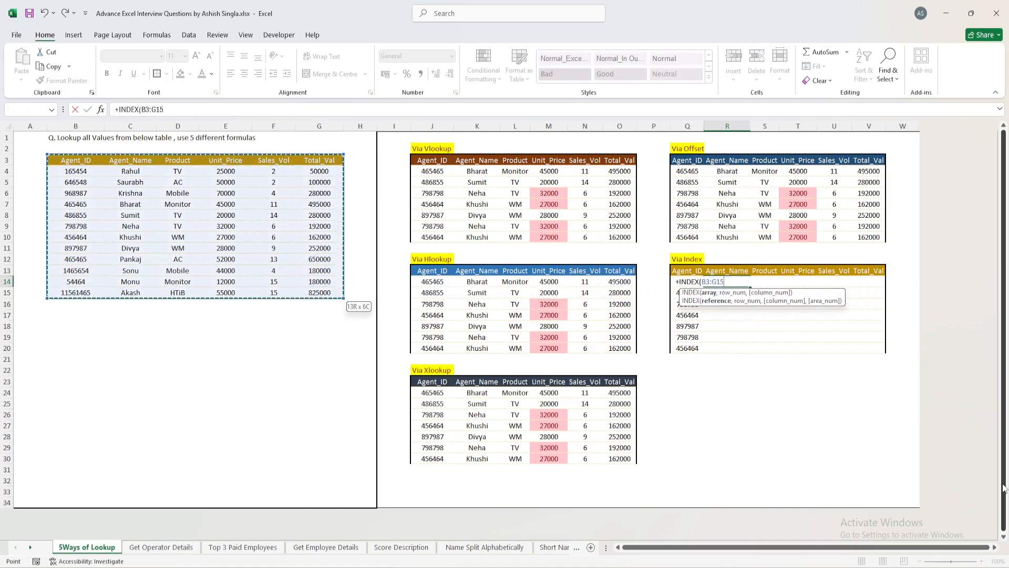
key("F4")
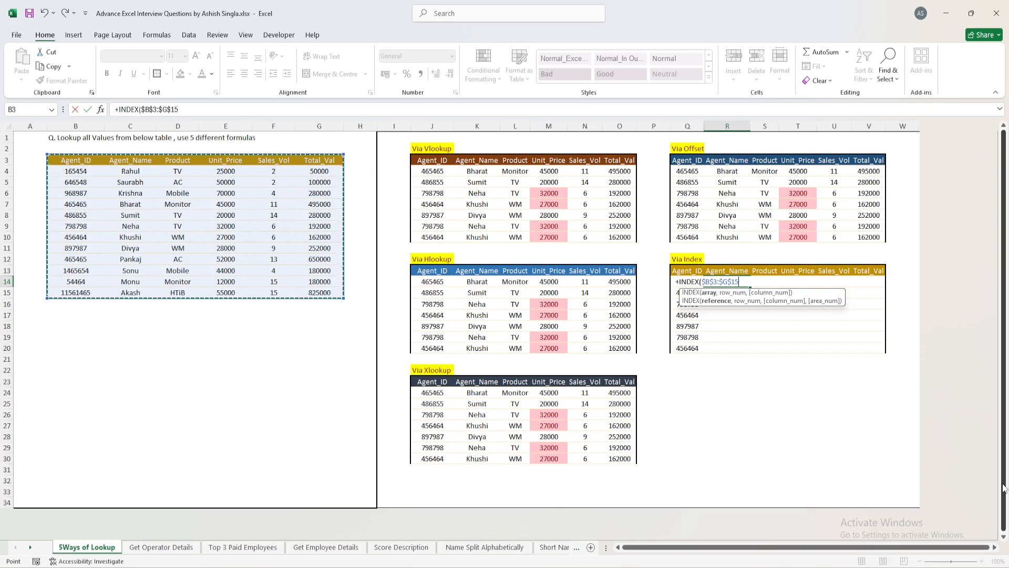
type(",")
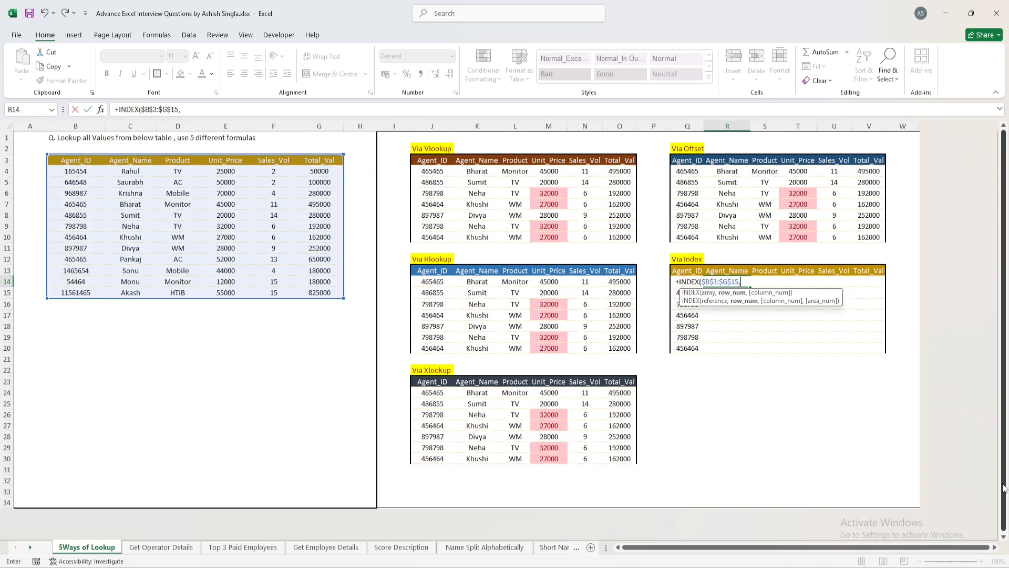
Add MATCH($Q14,$B$3:$B$15,0) as the row number argument of the INDEX formula in R14
type("MATCH(")
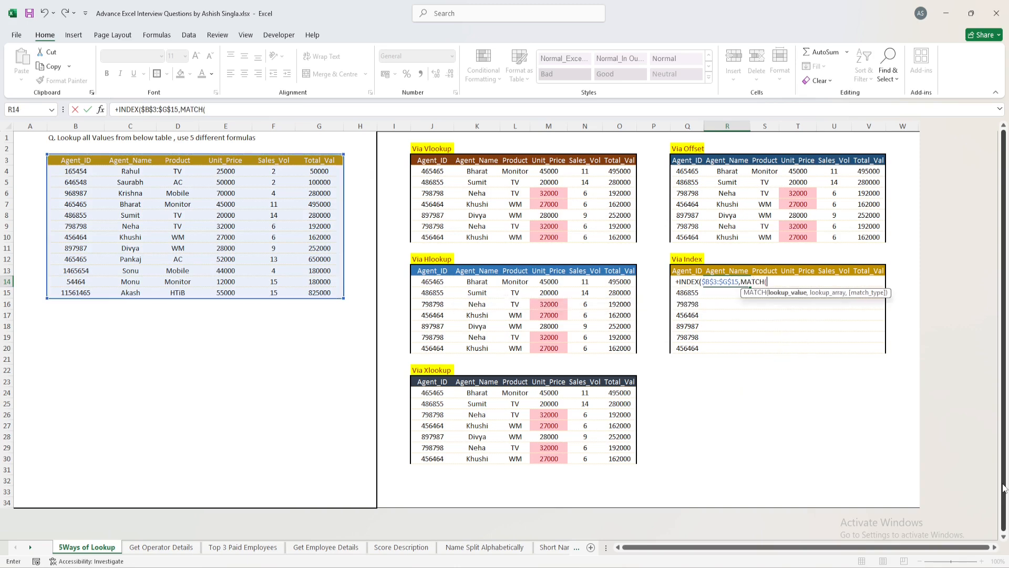
type("$Q14,")
key("ctrl+Left")
key("ctrl+Left")
key("ctrl+Left")
key("ctrl+Left")
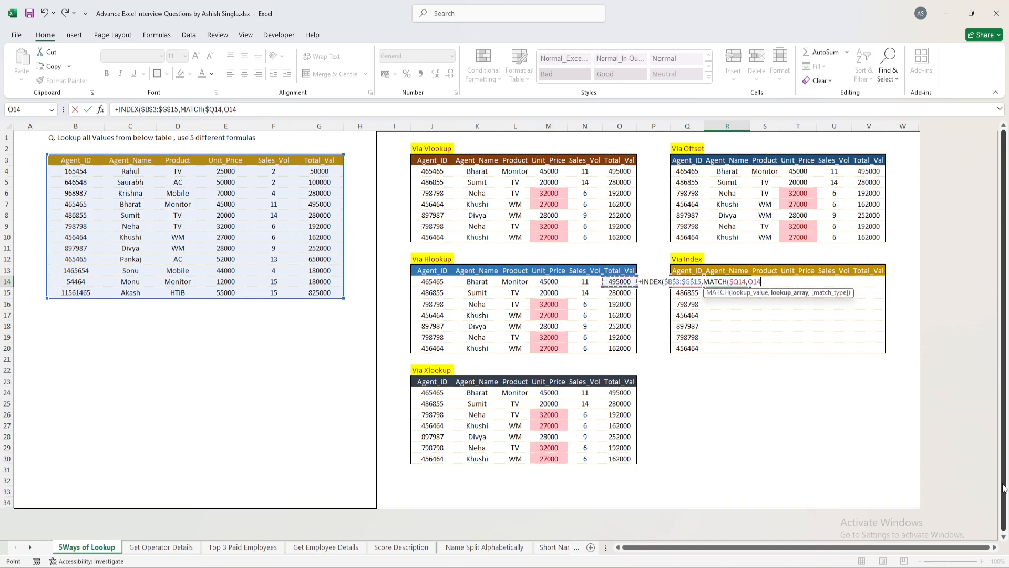
key("ctrl+Up")
key("ctrl+shift+Down")
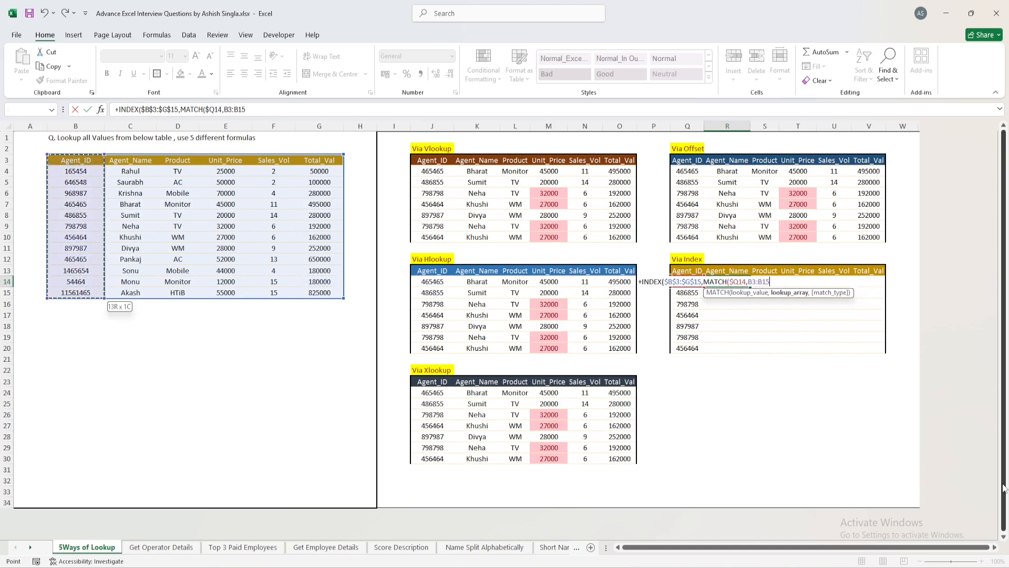
key("F4")
type(",0")
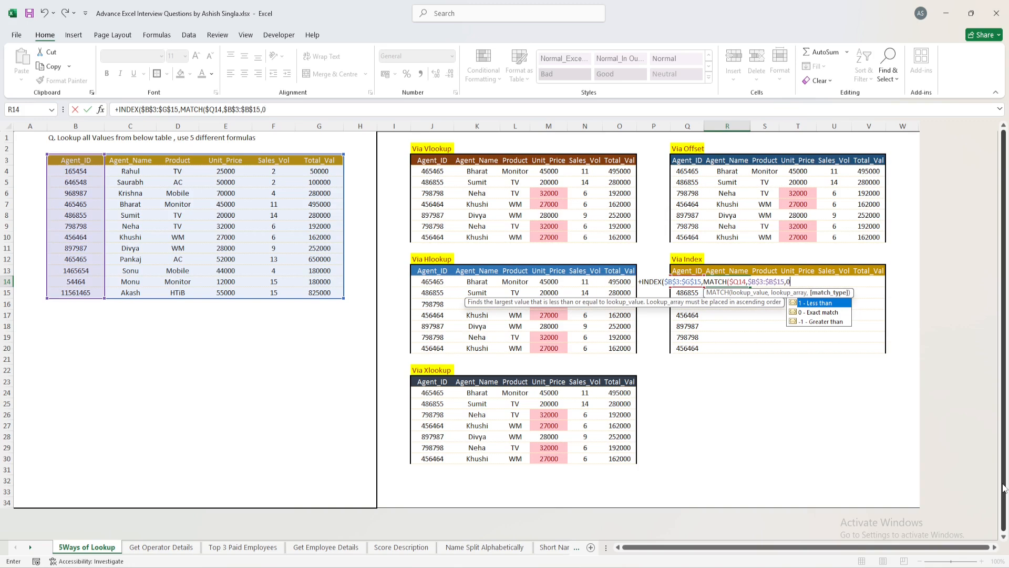
type("),")
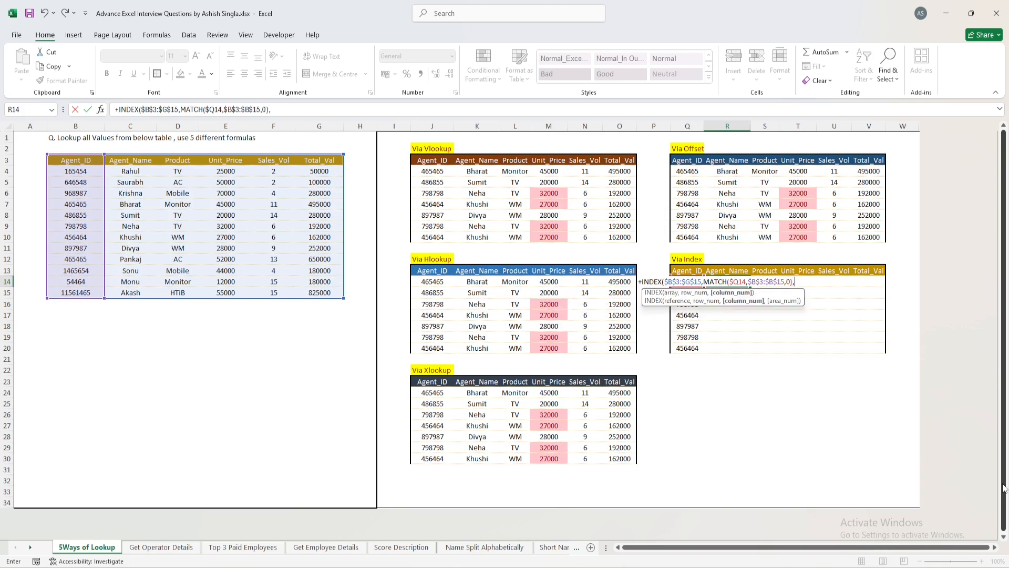
Complete the R14 INDEX formula with MATCH(R$13,$B$3:$G$3,0) as its column number and enter it
type("MATCH(")
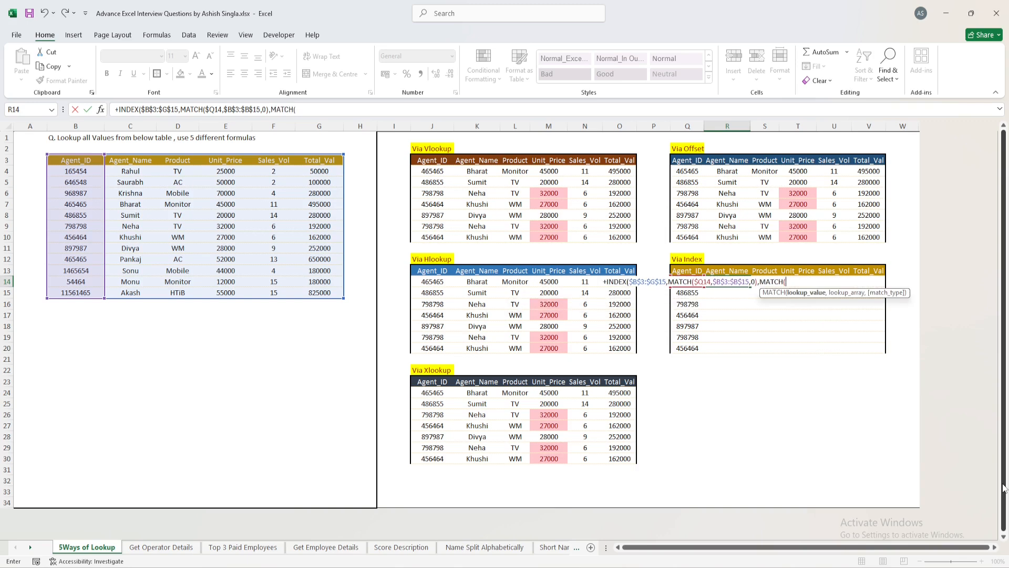
key("Up")
key("F4")
key("F4")
type(",")
key("ctrl+Left")
key("ctrl+Left")
key("ctrl+Left")
key("ctrl+Up")
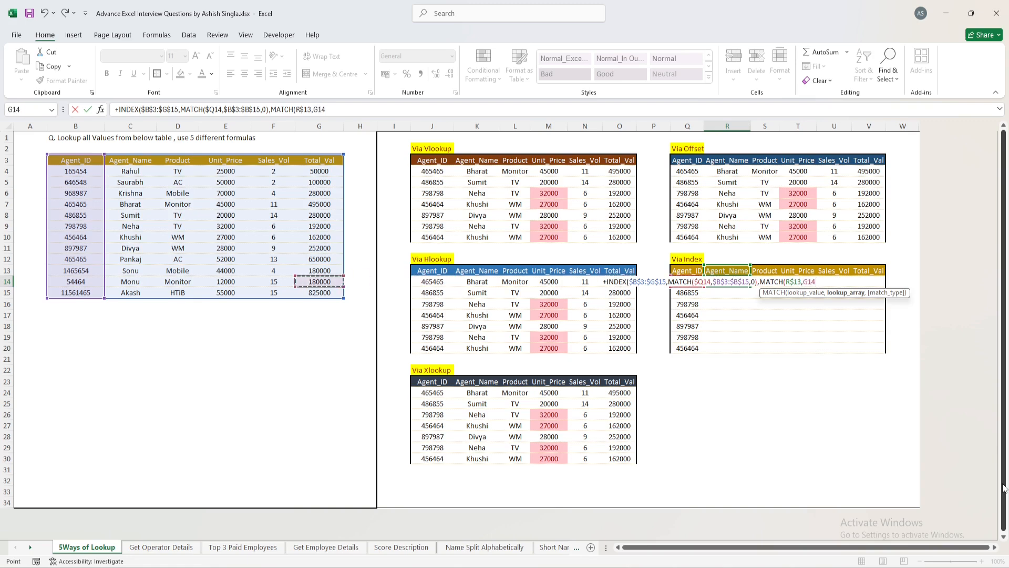
key("ctrl+shift+Right")
key("F4")
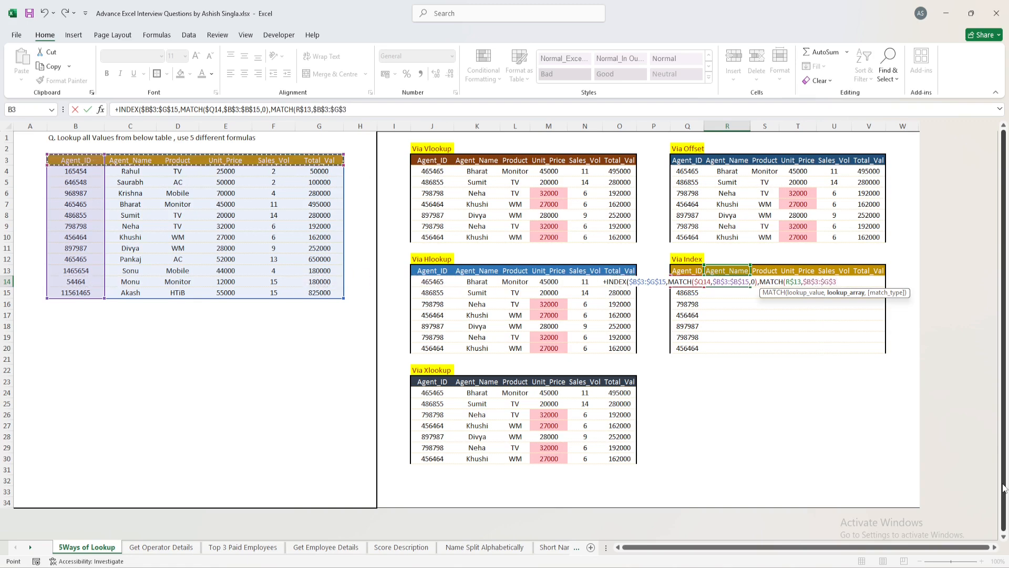
type(",")
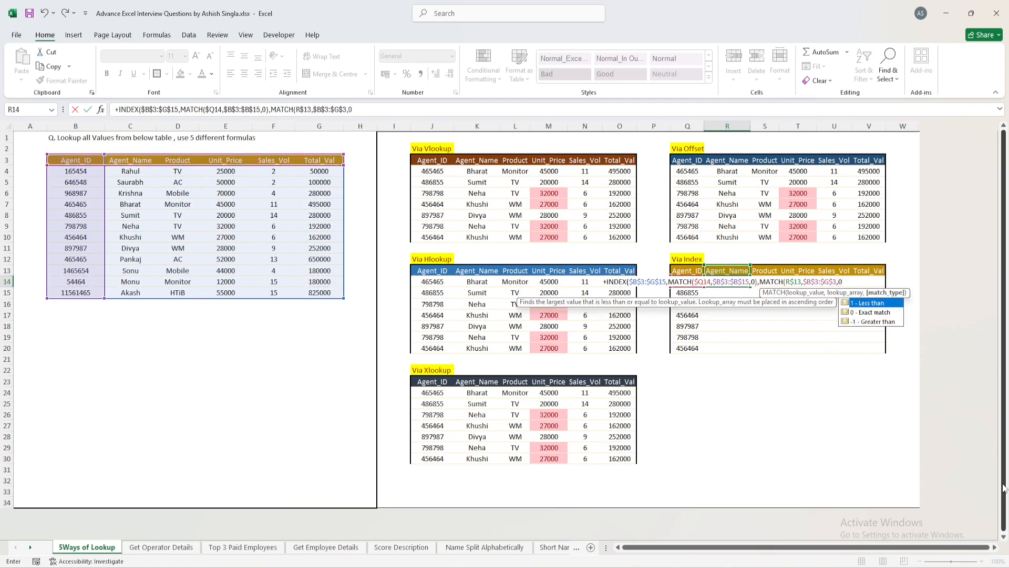
type("0")
key("Return")
key("Return")
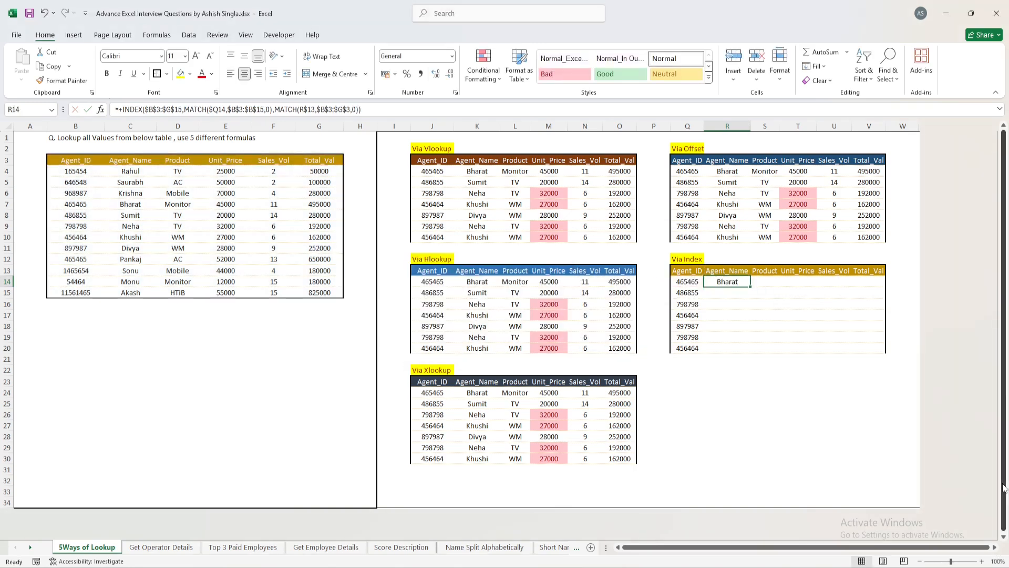
Copy the R14 INDEX formula to the whole Via Index table, R14:V20
key("ctrl+c")
key("shift+Right")
key("shift+Right")
key("shift+Right")
key("shift+Down")
key("shift+Down")
key("shift+Down")
key("shift+Down")
key("shift+Right")
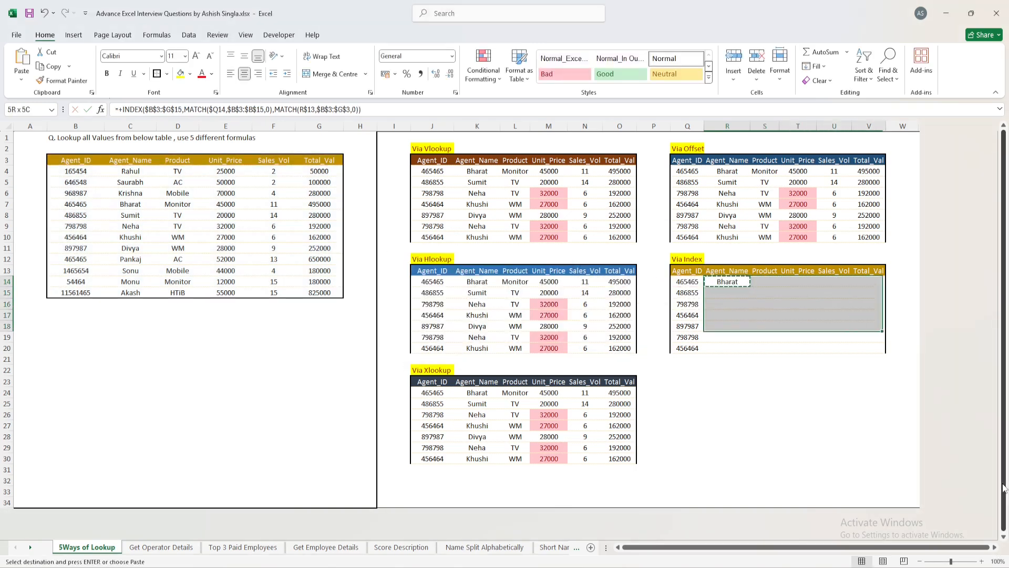
key("shift+Right")
key("shift+Down")
key("shift+Down")
key("shift+Left")
key("alt+h")
key("v")
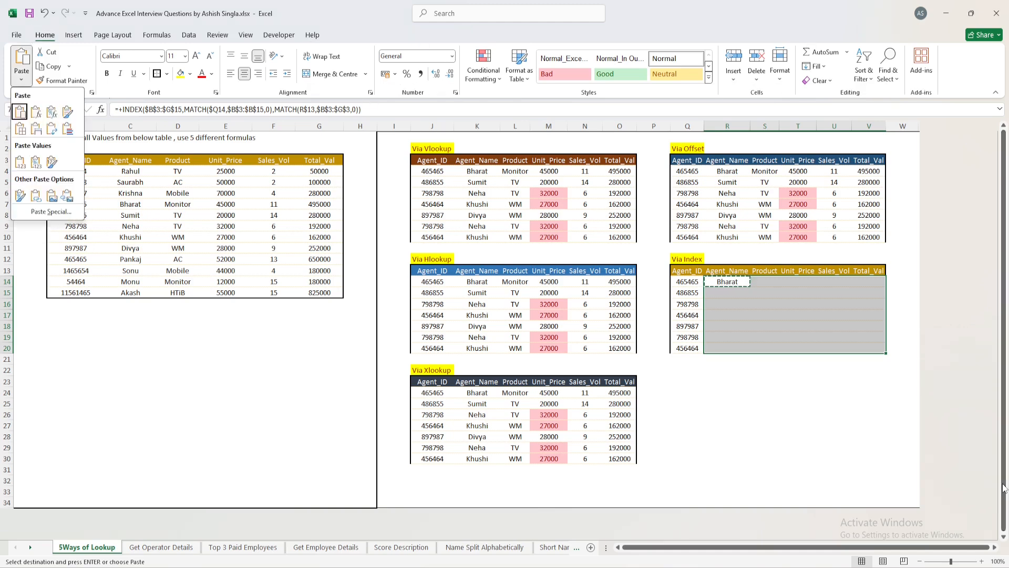
key("p")
key("Escape")
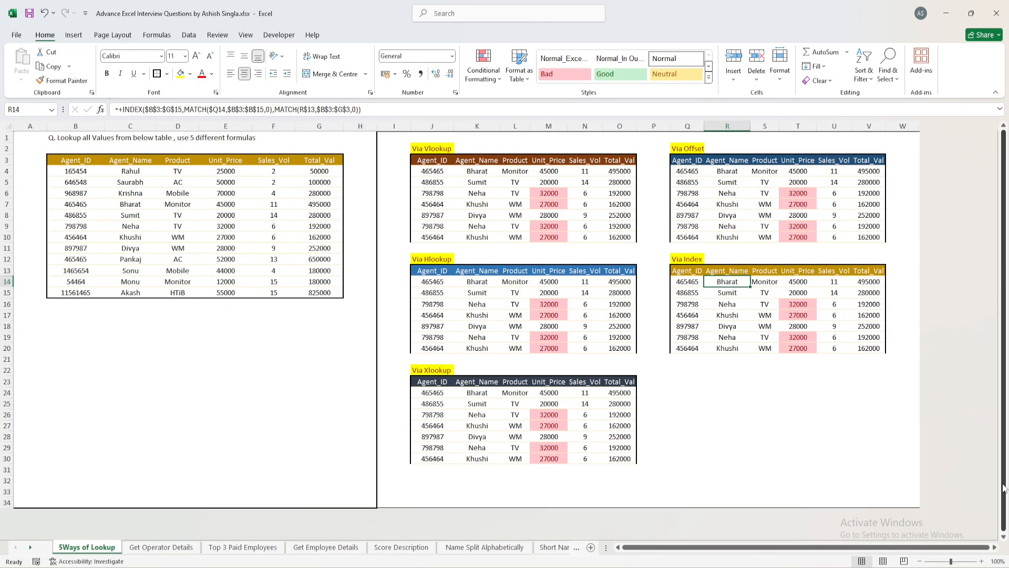
Open the Get Operator Details sheet and examine the source table, the blank lookup columns and the serial numbers in columns A and F
left_click(160, 546)
left_click(237, 283)
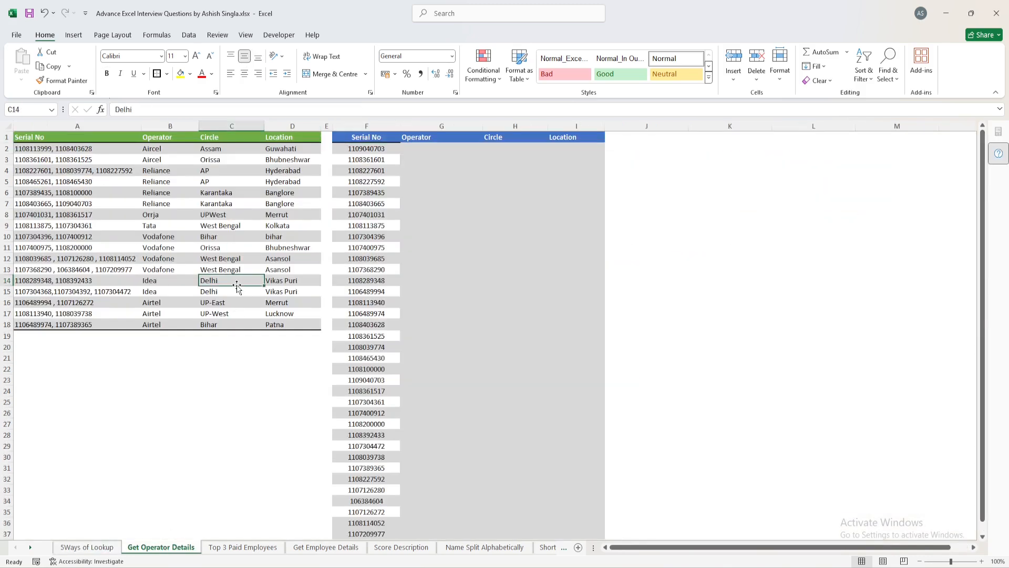
key("ctrl+Home")
key("ctrl+shift+Down")
key("ctrl+shift+Right")
key("ctrl+Right")
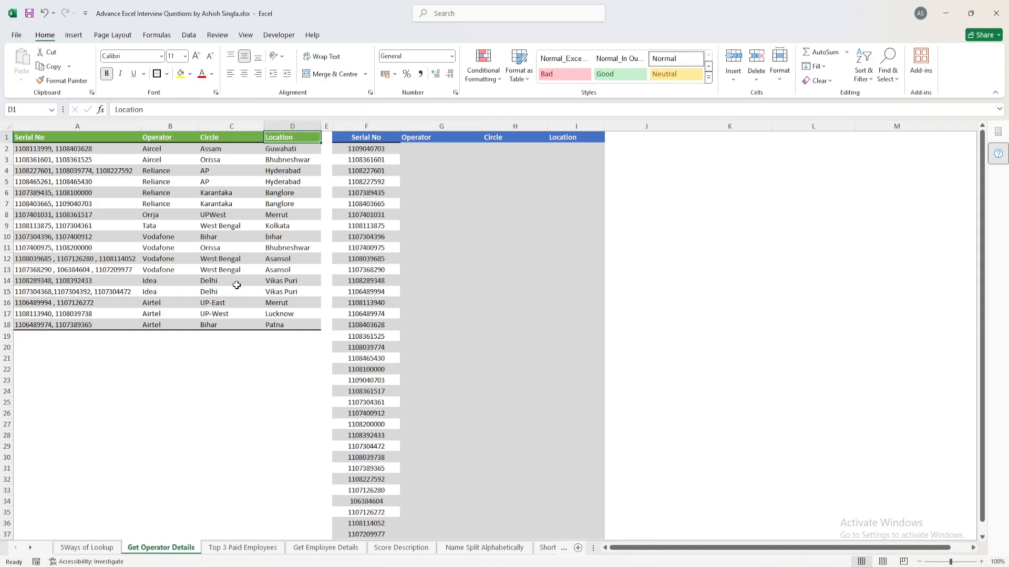
key("ctrl+Right")
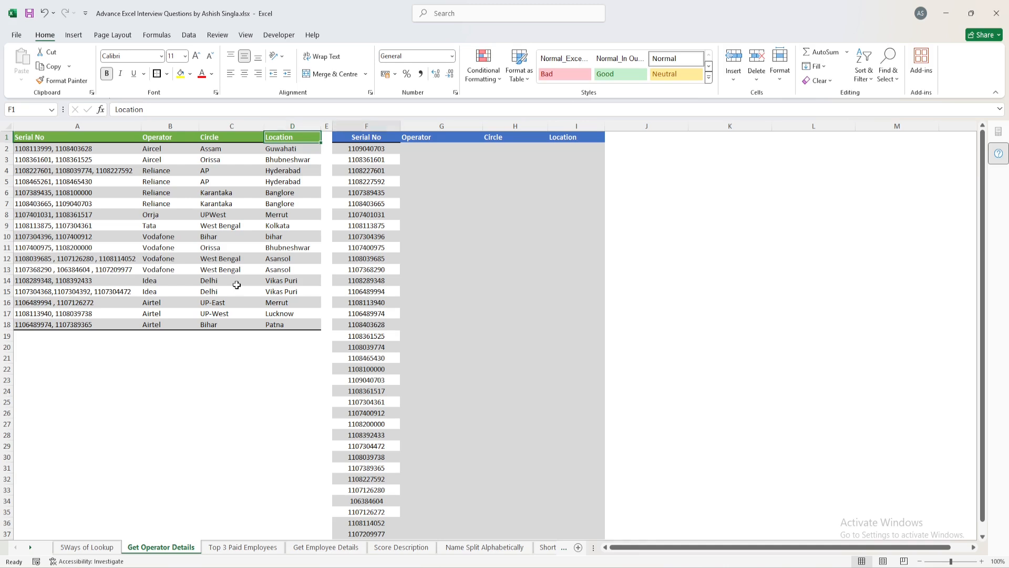
key("ctrl+Right")
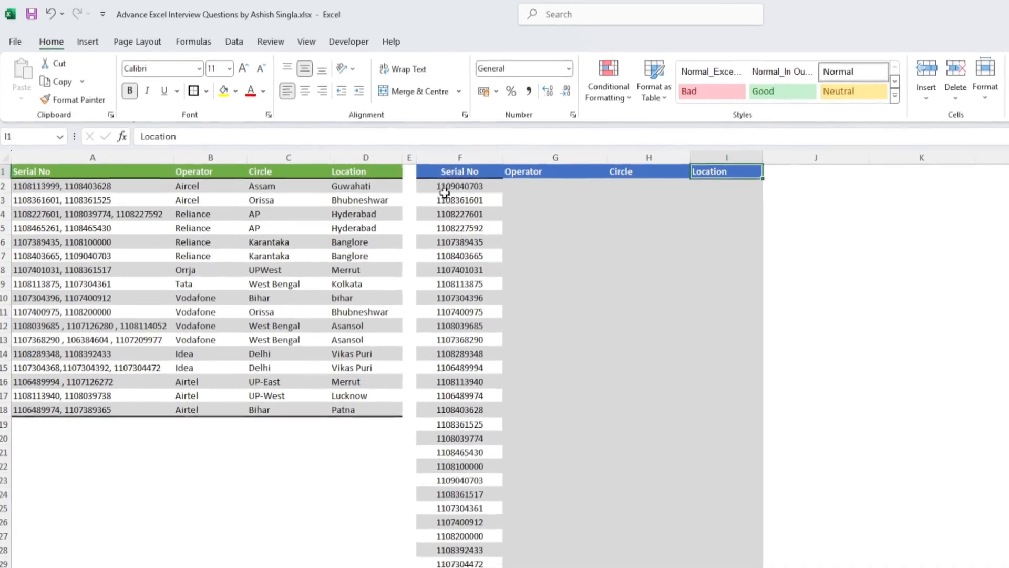
left_click(417, 169)
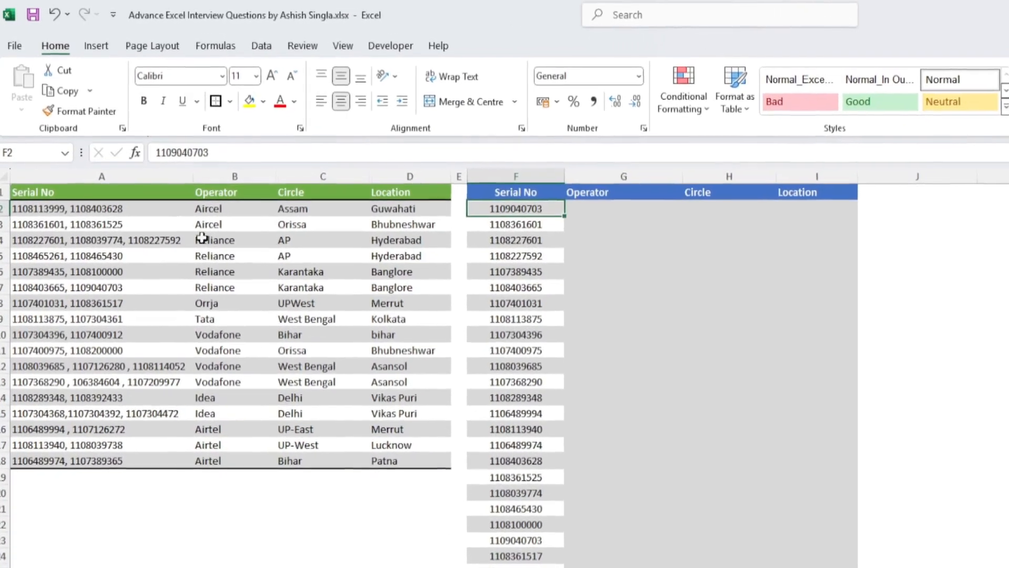
left_click_drag(61, 218, 84, 476)
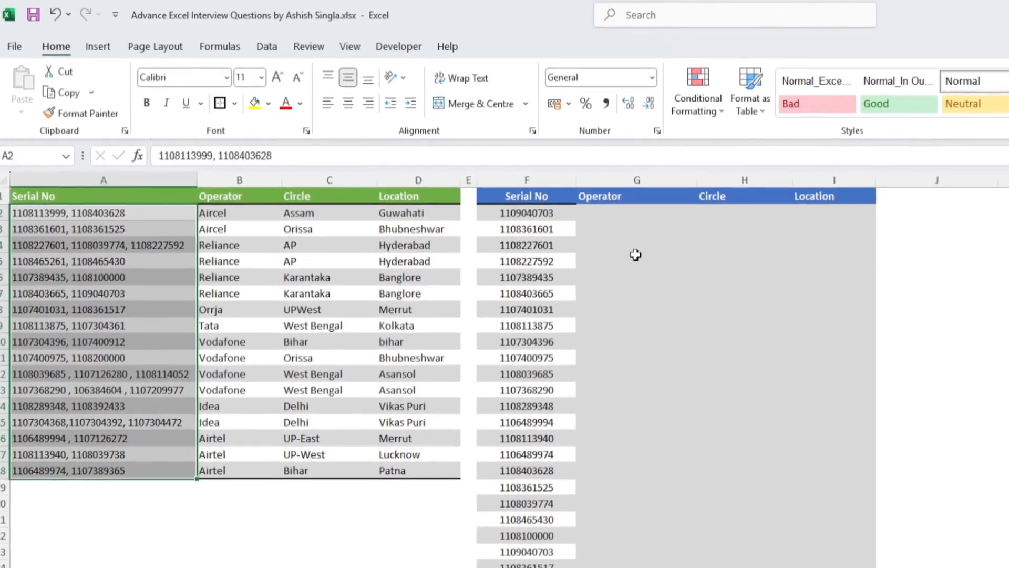
Try a plain VLOOKUP in G2 that looks up F2 in A1:D18, returning column 2 with an exact match
left_click(640, 213)
type("+VLOOKUP(")
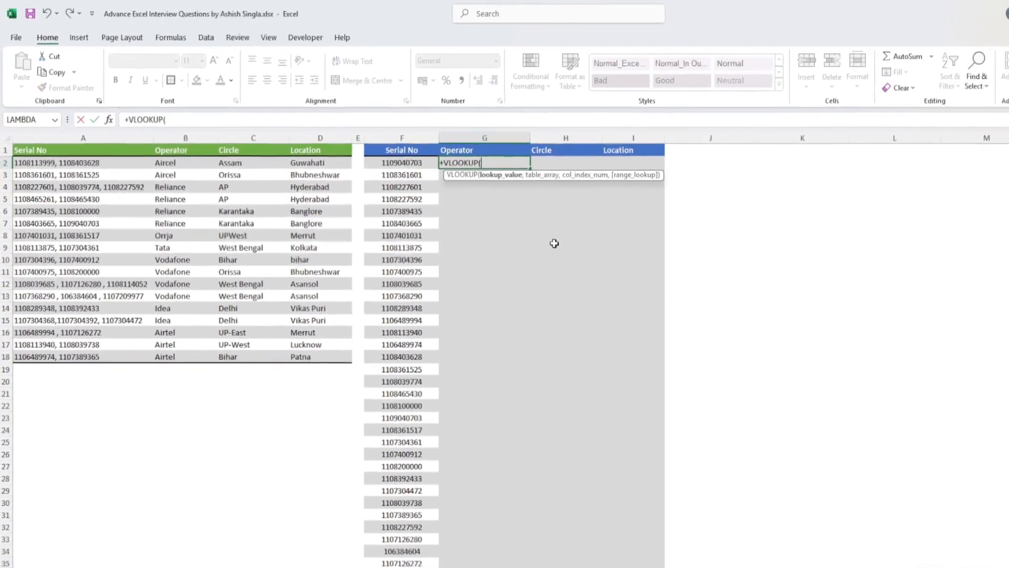
key("Left")
type(",A1:D18,2,0")
key("ctrl+Return")
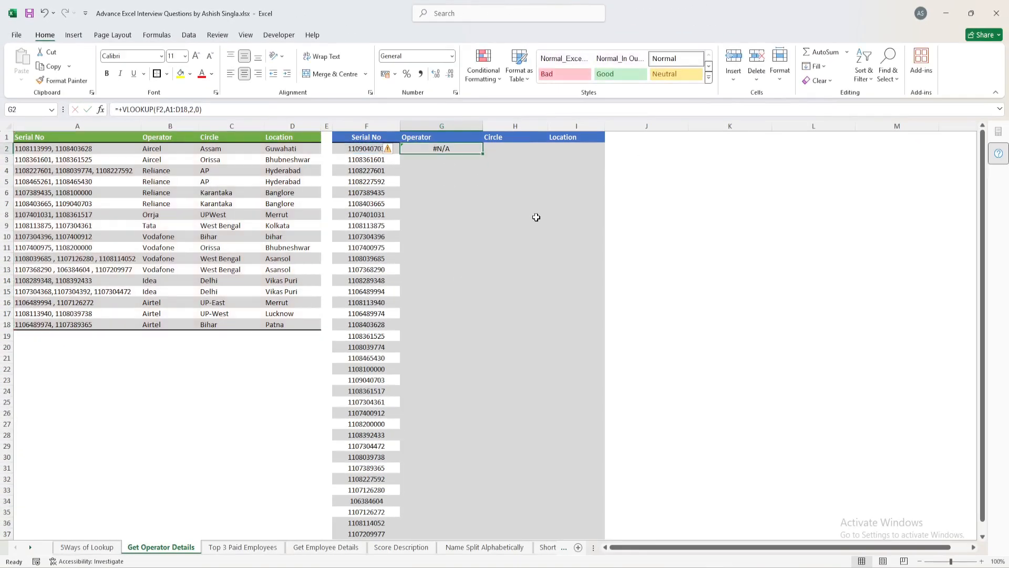
Search the source table's Serial No column for the serial number in F2, leaving F2 intact
left_click(371, 147)
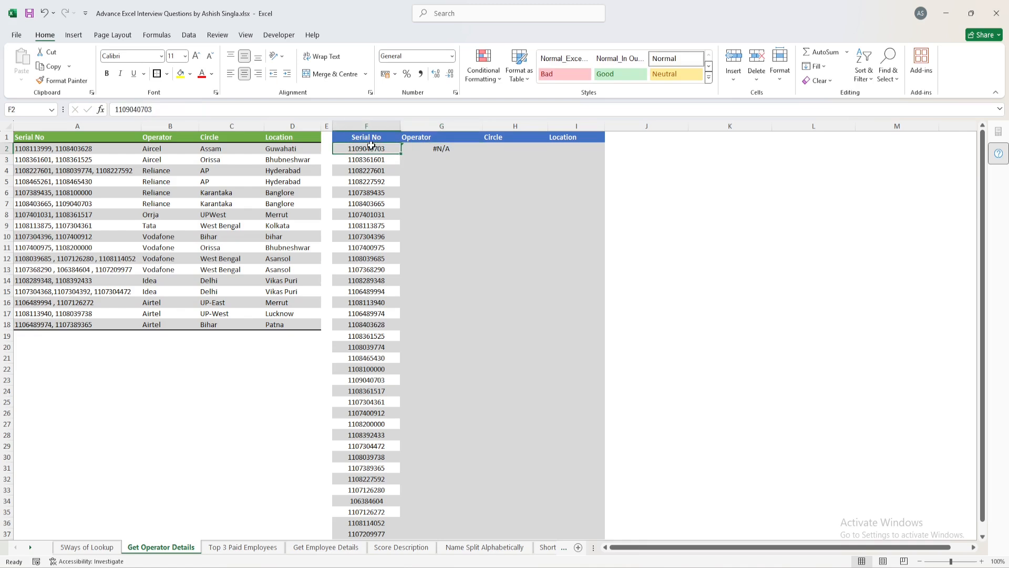
double_click(129, 109)
key("BackSpace")
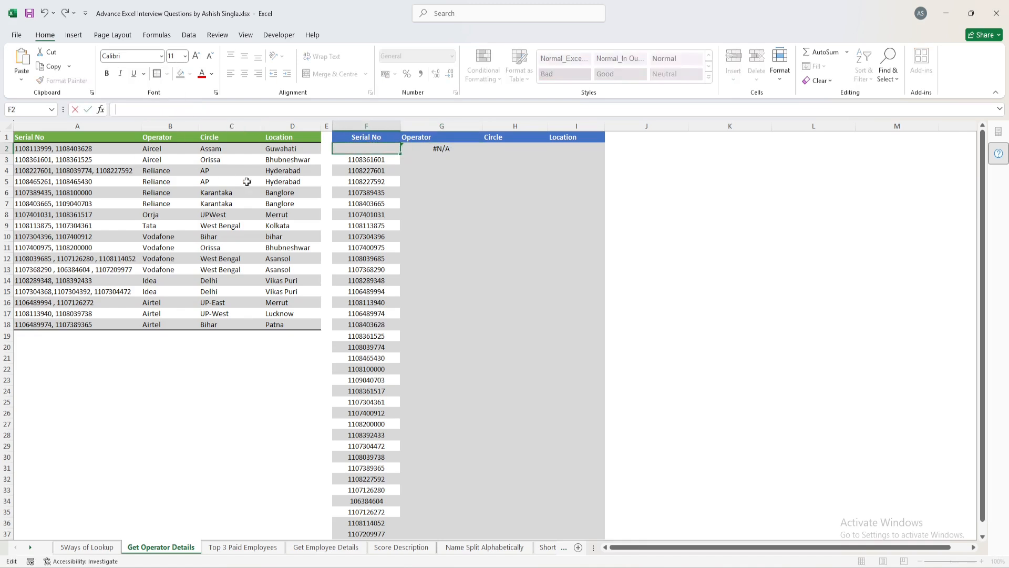
key("Escape")
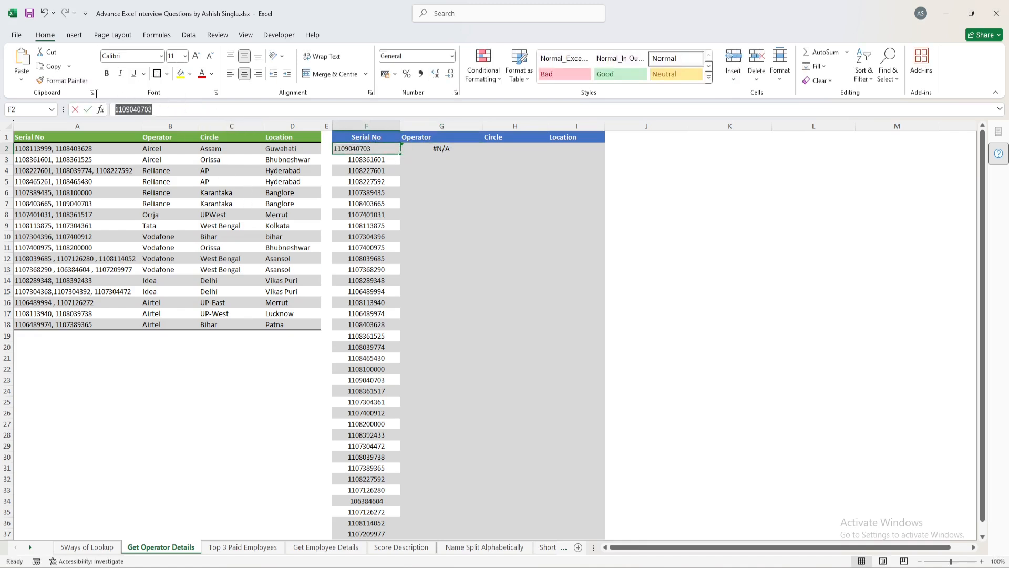
key("Escape")
left_click(129, 190)
key("ctrl+Up")
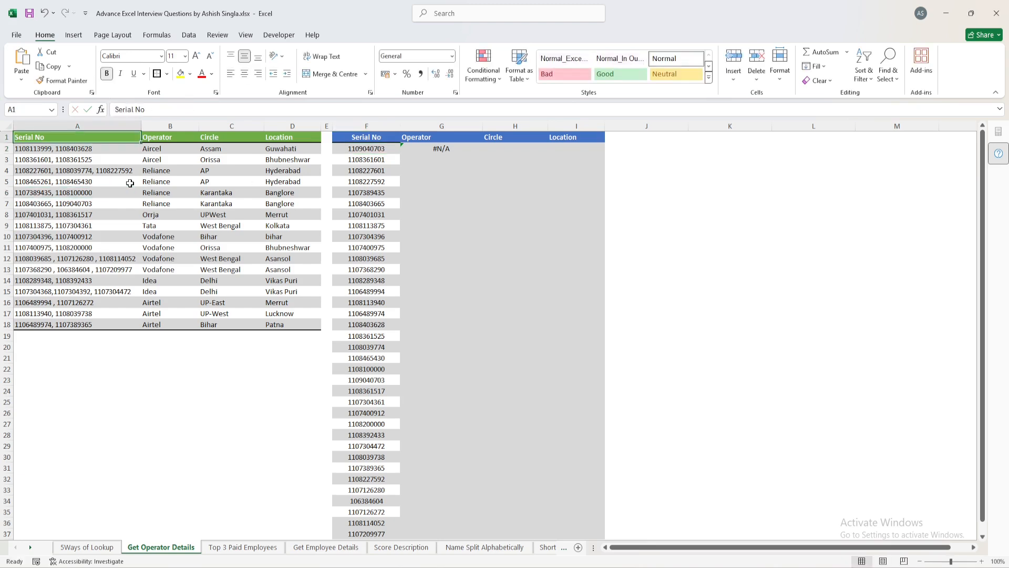
key("ctrl+shift+Down")
key("ctrl+f")
key("ctrl+v")
key("Return")
key("Escape")
key("Down")
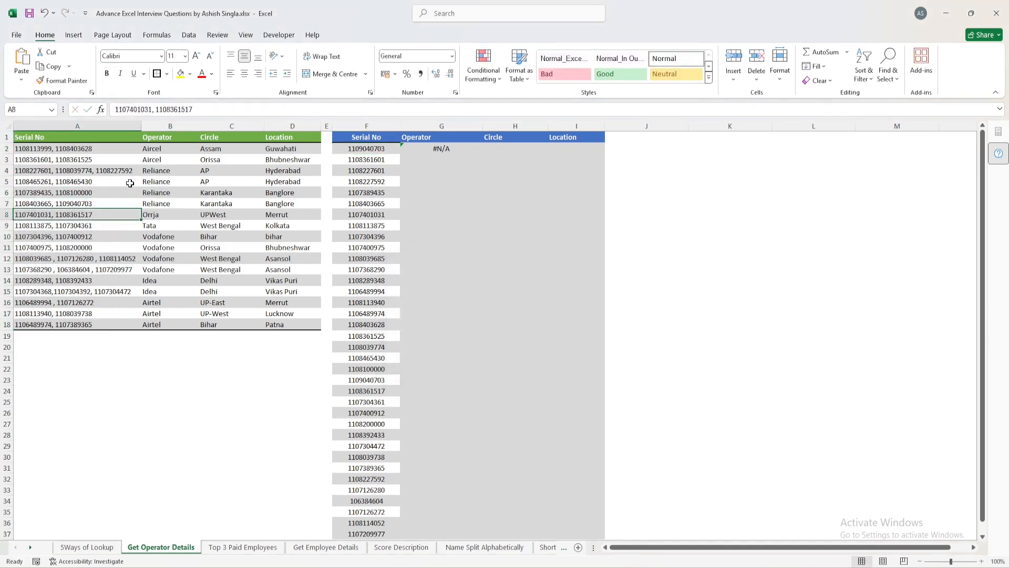
Enter the note "Wild Card Character" in K4 beside the lookup table
key("ctrl+Up")
key("ctrl+Right")
key("ctrl+Right")
key("Right")
key("Right")
key("Right")
key("Right")
key("Right")
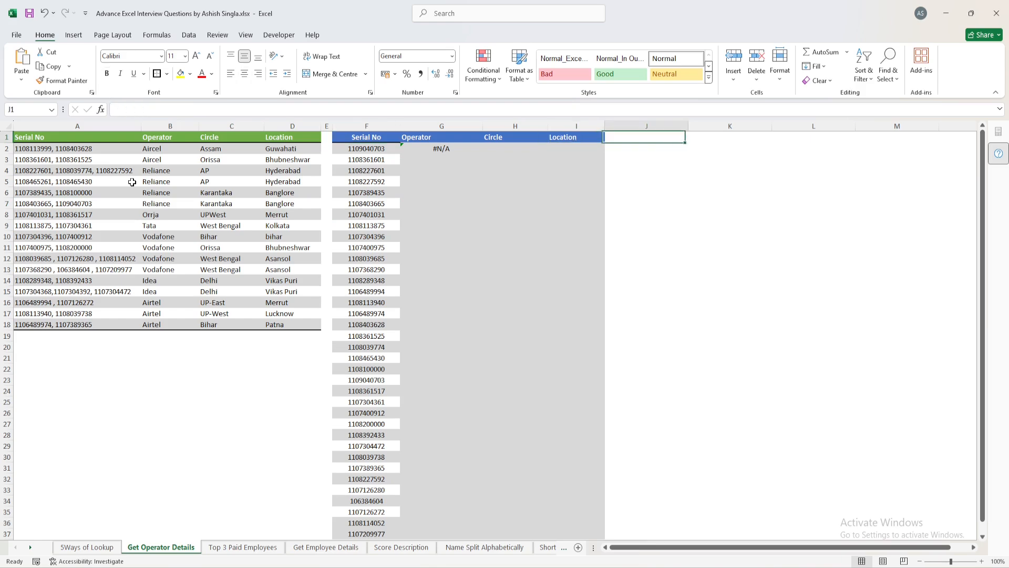
key("Down")
key("Down")
key("Down")
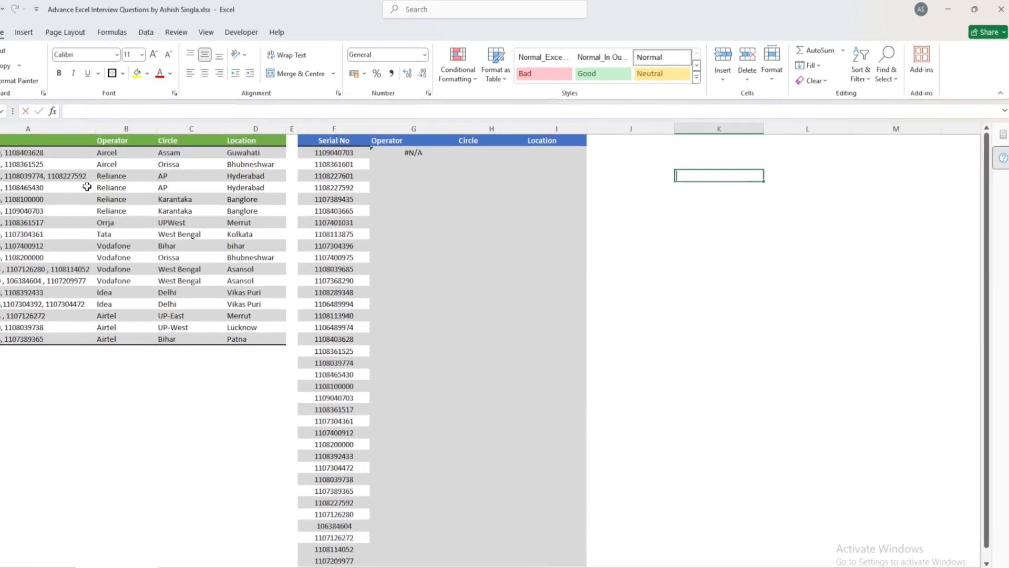
type("Wild Card")
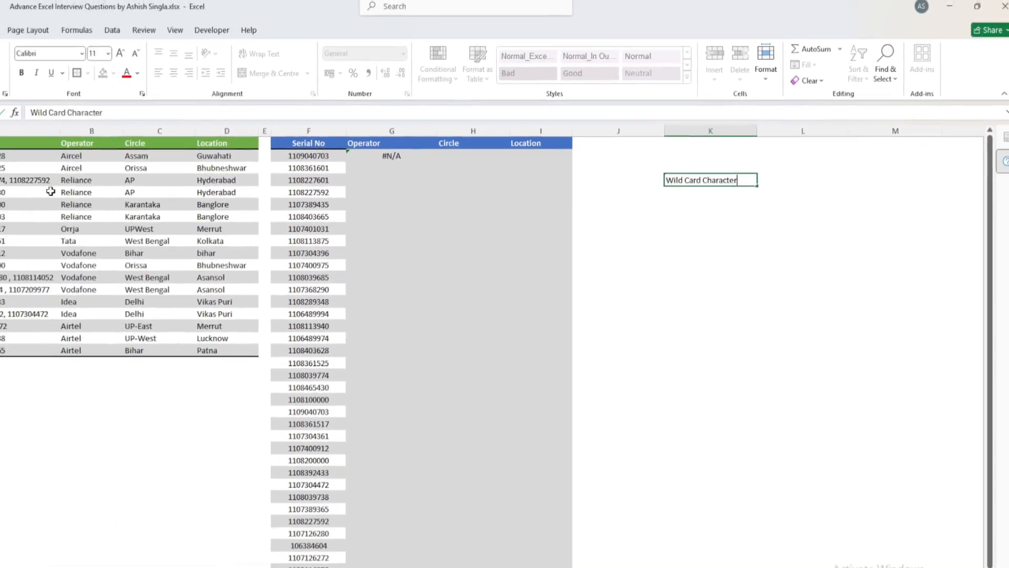
Start a new VLOOKUP formula in G2 with lookup value $F2 and table array $A$1:$D$18
type("+")
type("VLOOKUP(")
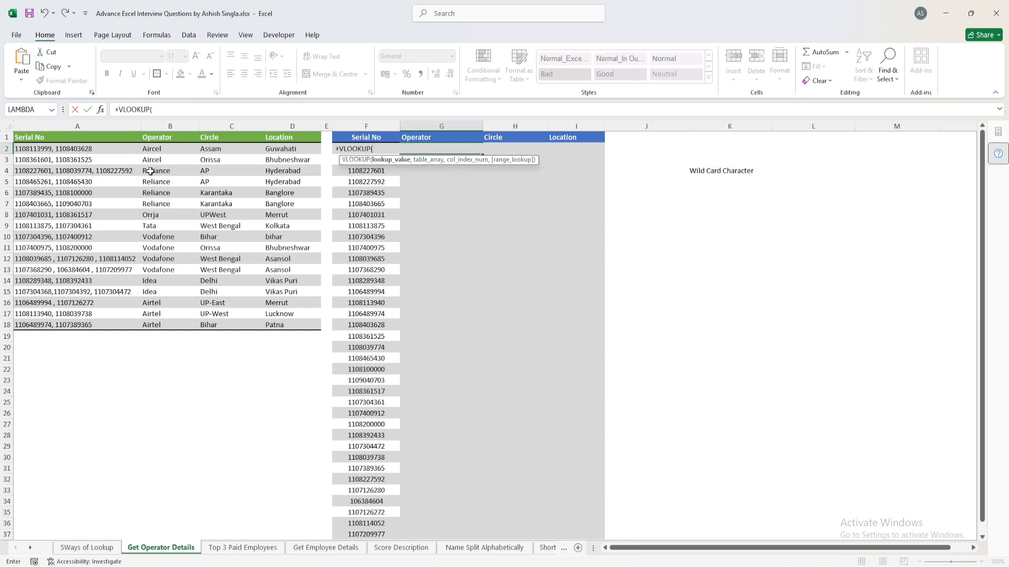
key("Left")
key("F4")
key("F4")
key("F4")
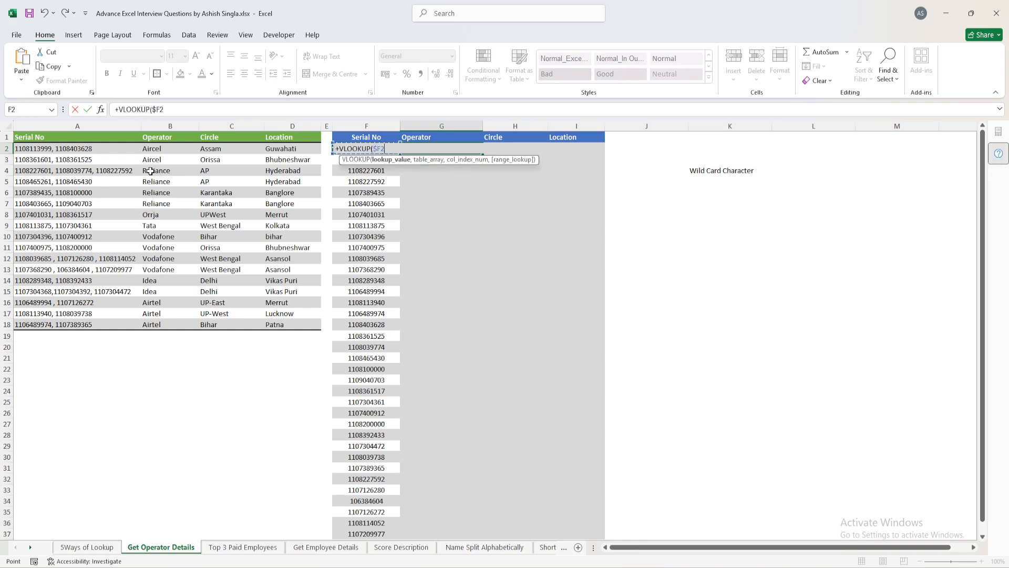
type(",")
key("ctrl+Home")
key("ctrl+shift+Right")
key("ctrl+shift+Down")
key("F4")
Continue the G2 VLOOKUP with a MATCH function as the column index, using G$1 as its lookup value
type(",MATCH(")
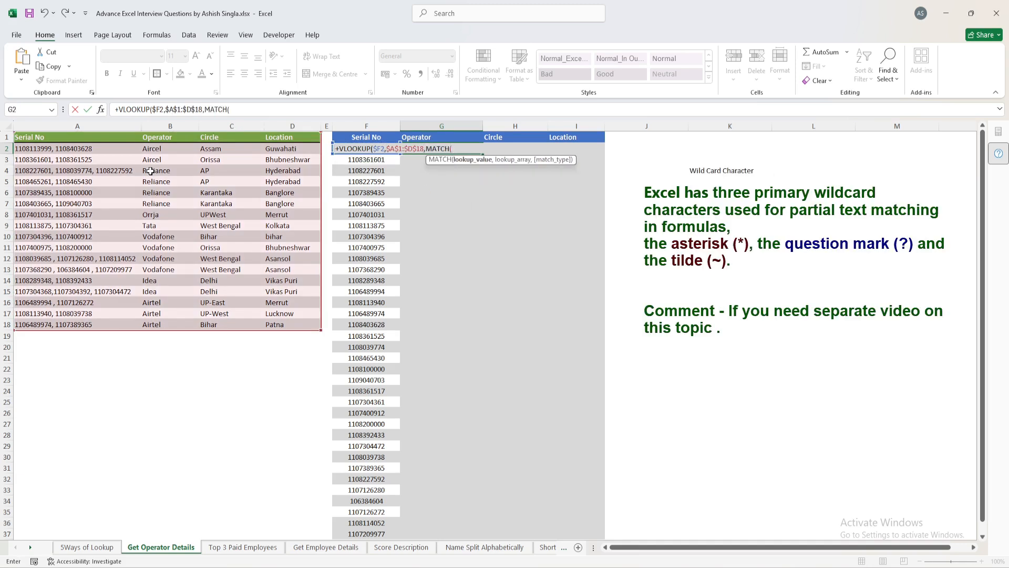
key("ctrl+Left")
key("ctrl+Left")
key("ctrl+Left")
key("ctrl+Right")
key("Up")
key("ctrl+Right")
key("ctrl+Right")
key("Left")
key("Left")
key("F4")
key("F4")
type(",")
Set MATCH's lookup array to $A$1:$D$1 with match type 0, and complete the VLOOKUP with exact match 0
key("Left")
key("Left")
key("Left")
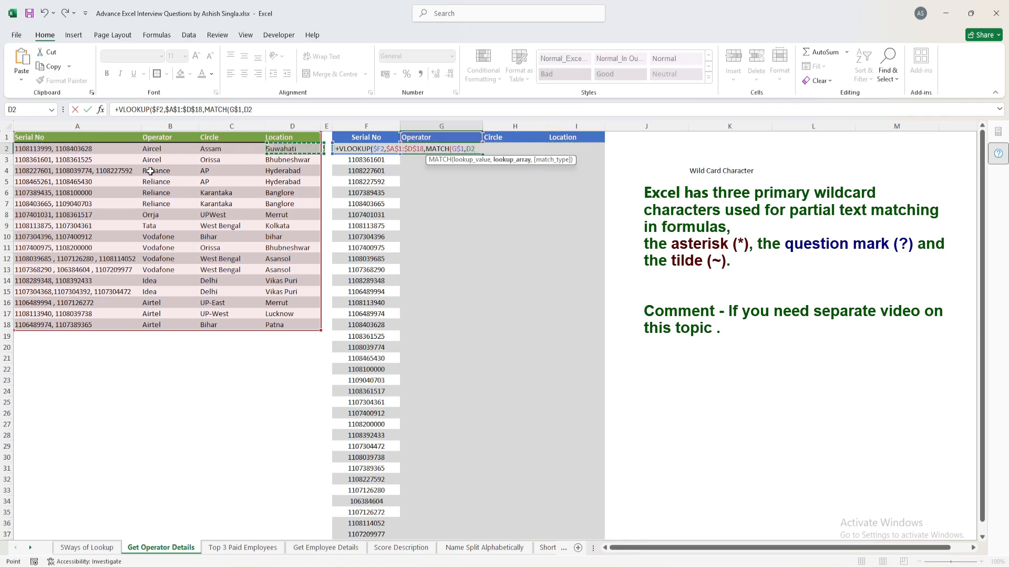
key("ctrl+Left")
key("Up")
key("ctrl+shift+Right")
key("F4")
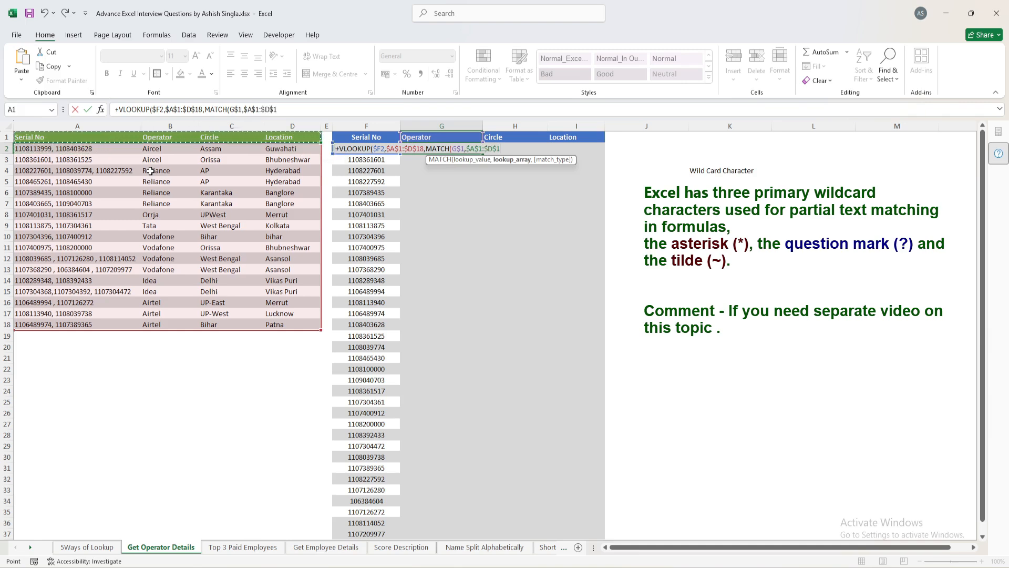
type(",0),0)")
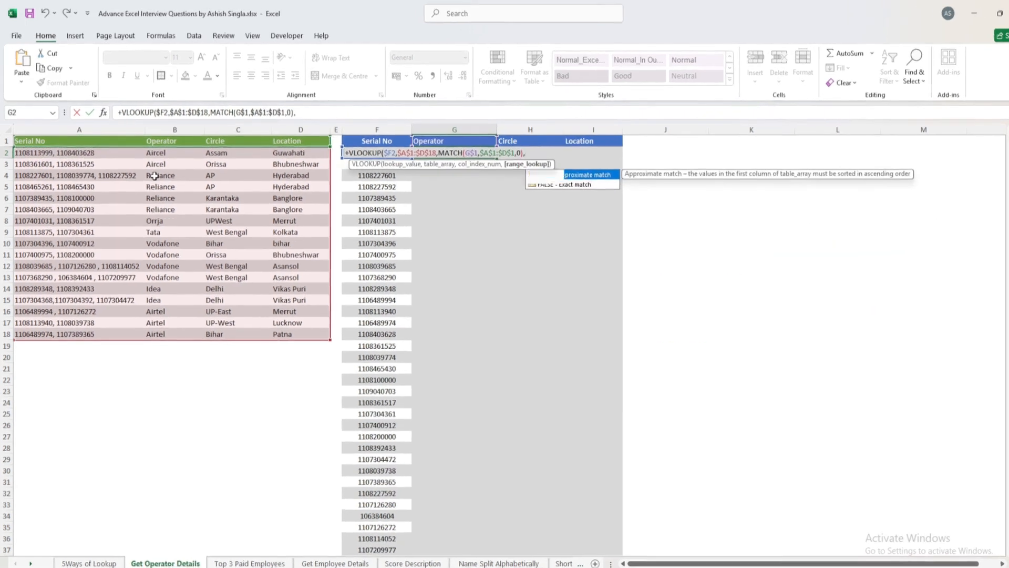
key("ctrl+Return")
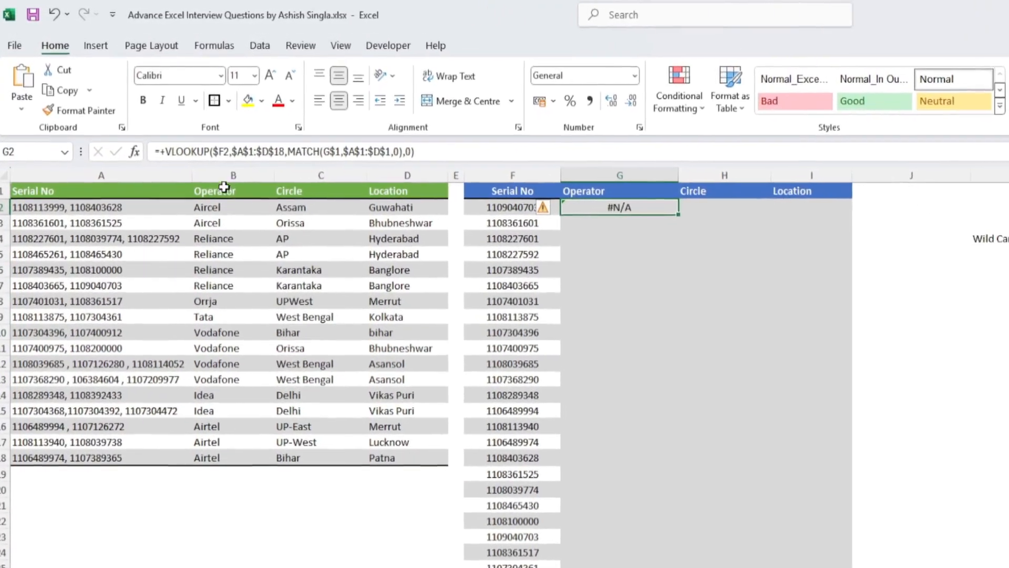
Wrap the VLOOKUP lookup value in G2 with asterisk wildcards so it reads "*"&$F2&"*"
left_click(206, 145)
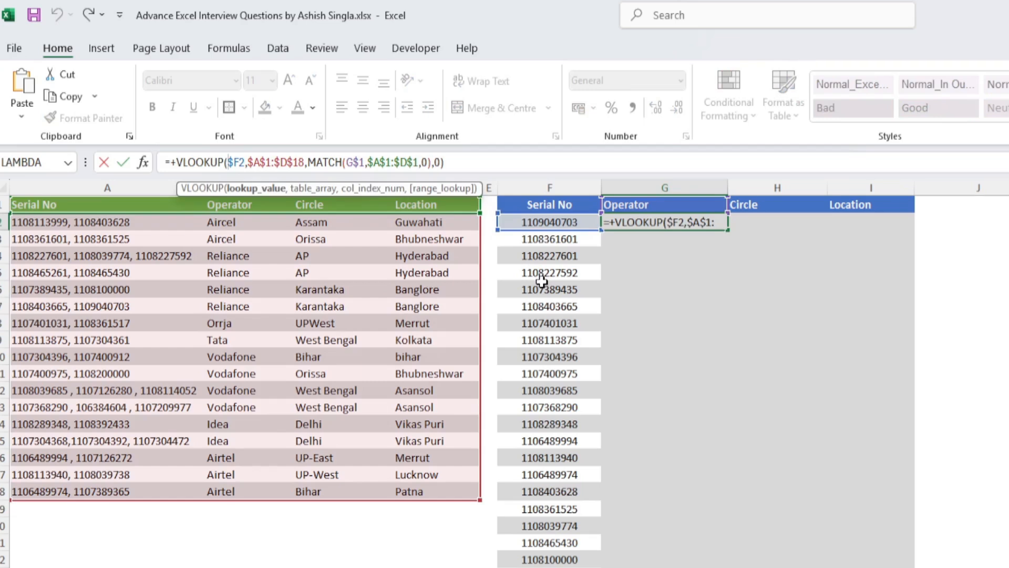
type("\"*")
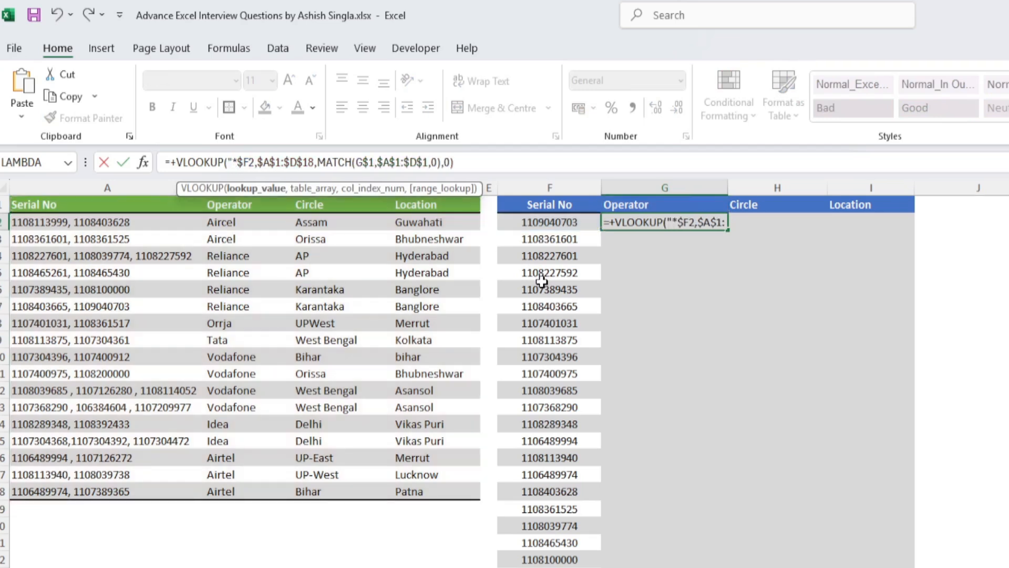
type("\"&$F2")
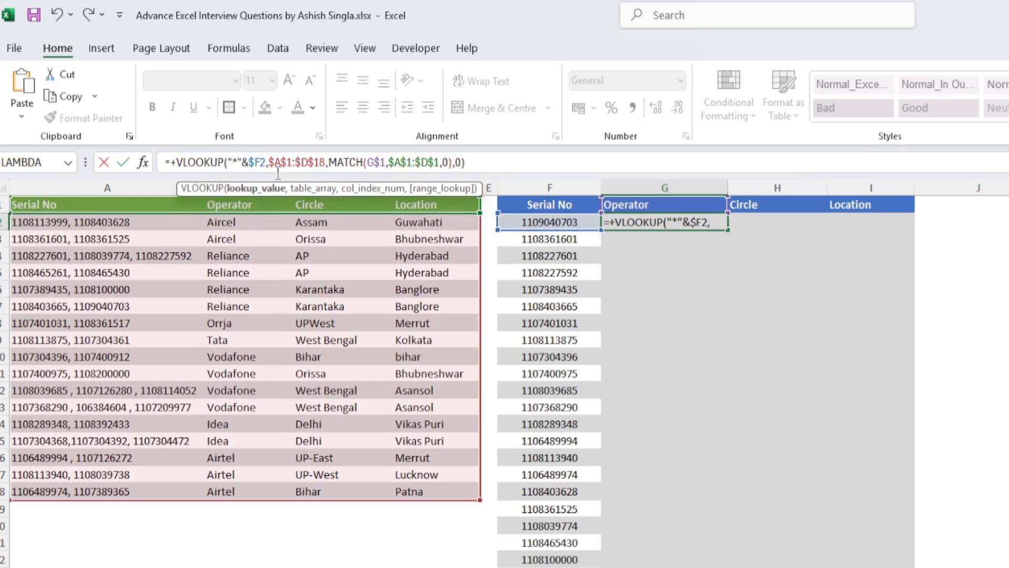
type("\"")
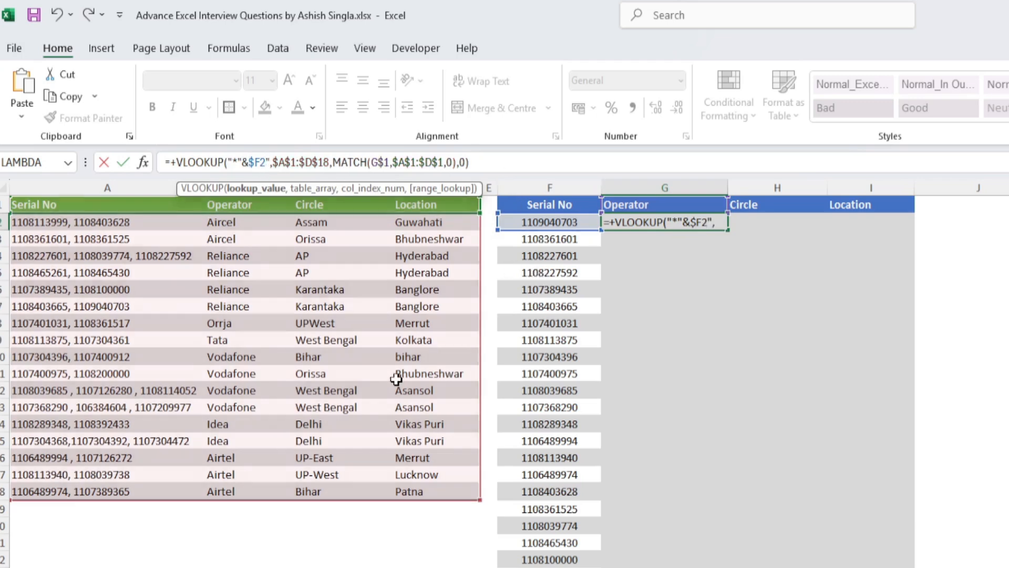
key("BackSpace")
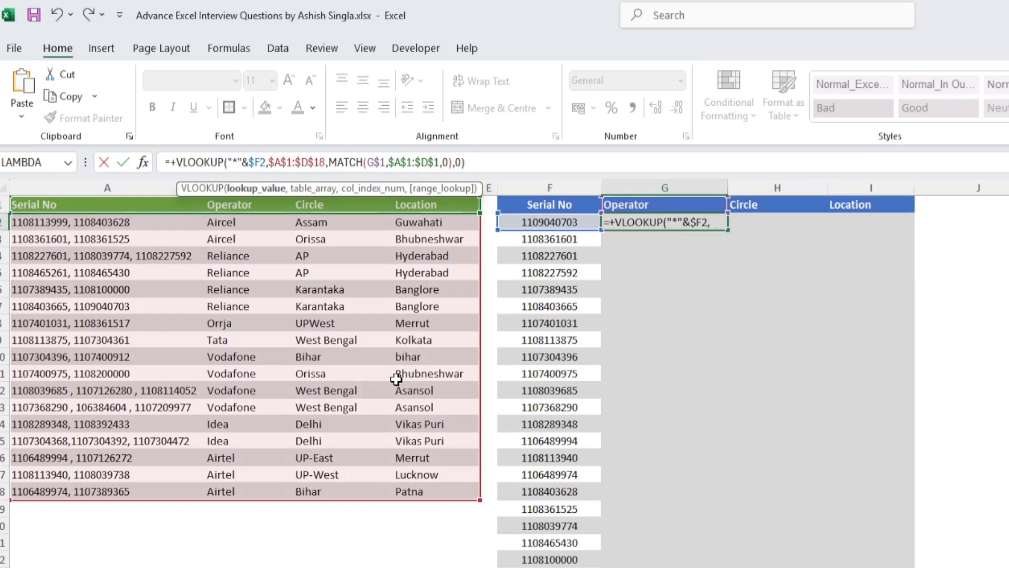
type("&\"*\"")
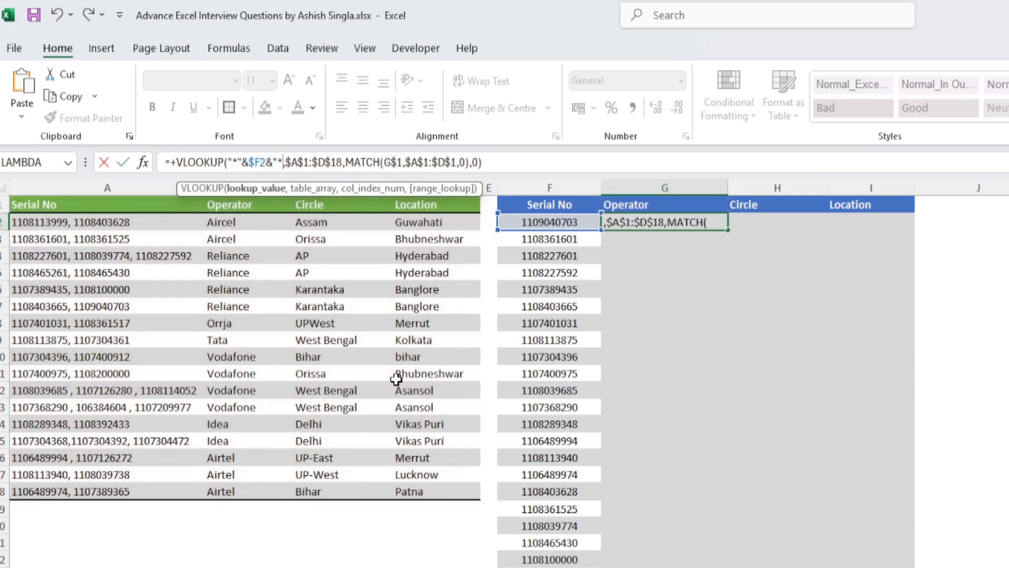
type("\"")
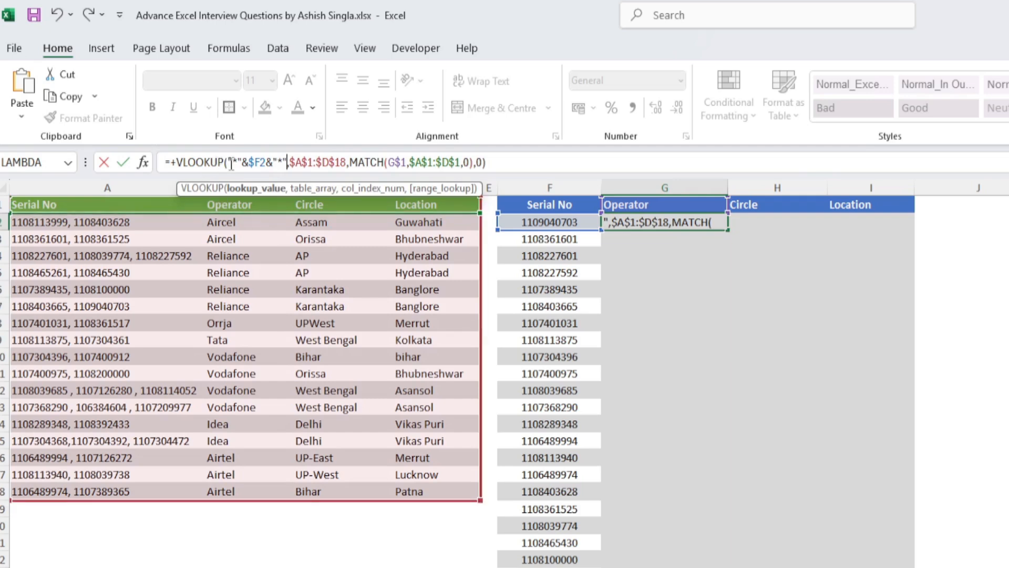
left_click_drag(229, 164, 286, 163)
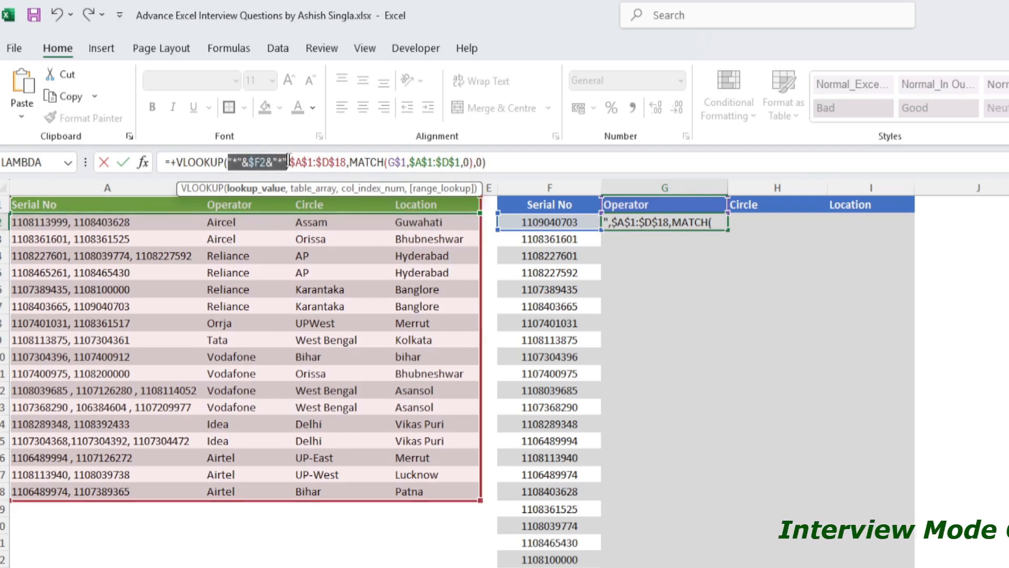
key("Return")
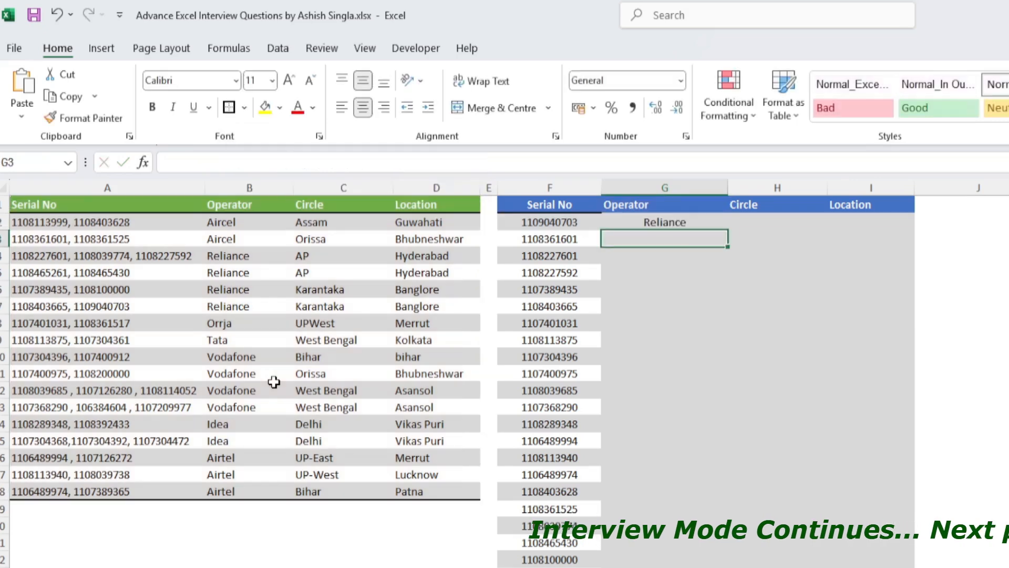
Try changing the lookup value reference in G2's wildcard formula to F$2
key("Up")
key("ctrl+c")
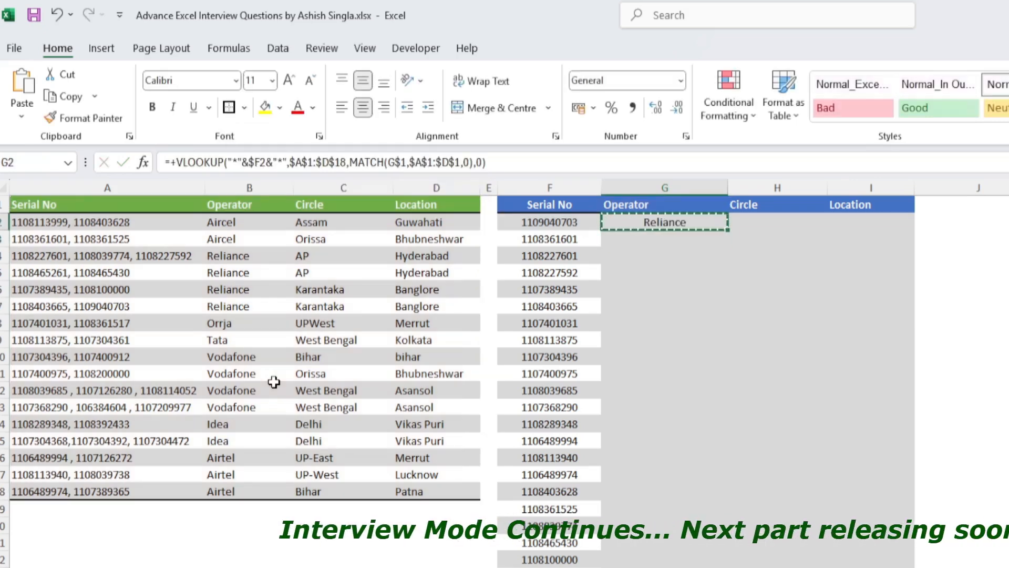
left_click(266, 162)
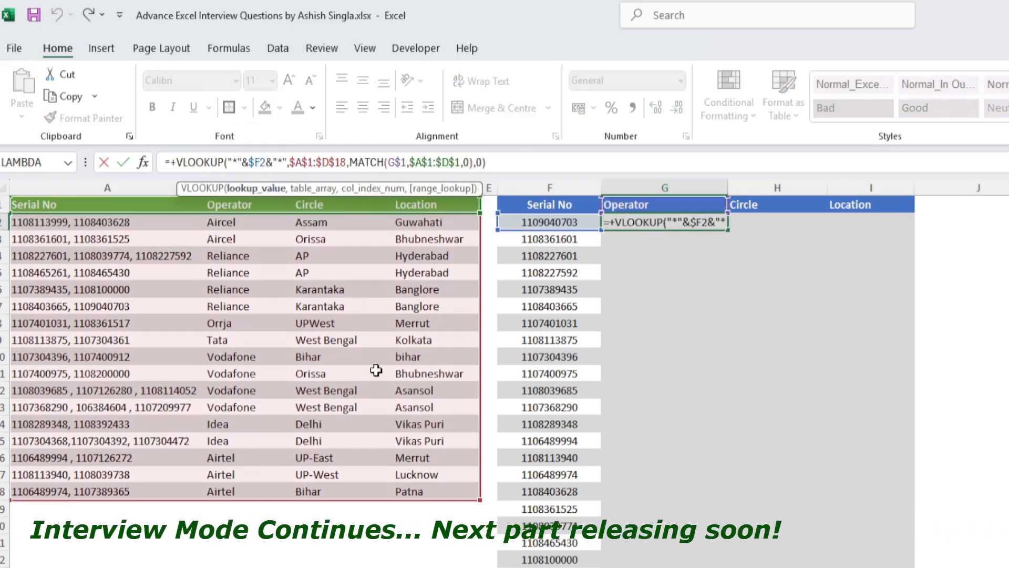
key("F4")
key("F4")
key("F4")
key("Return")
key("Up")
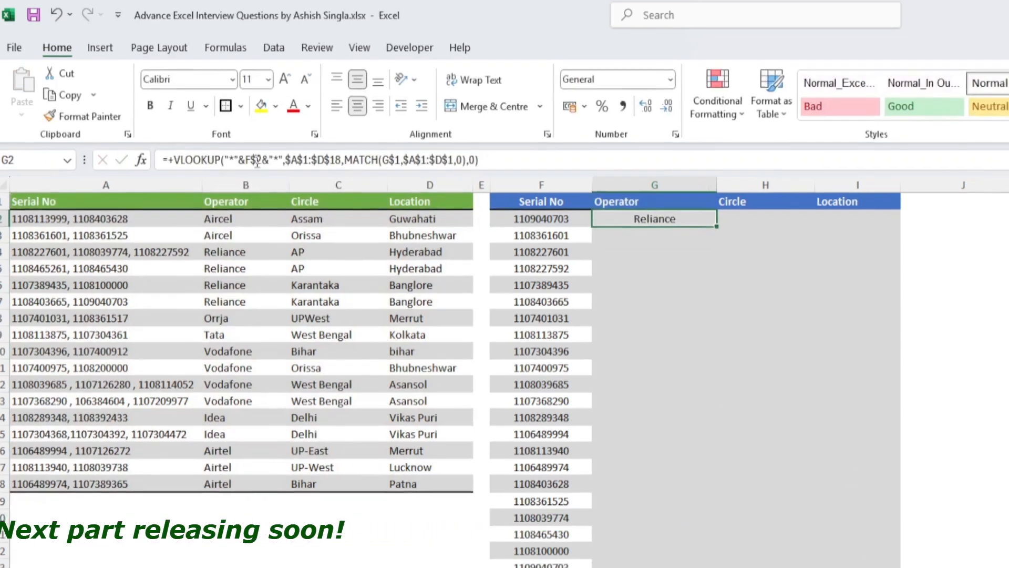
Set the lookup value reference in G2 to $F2 and fill the formula across G2:I37
left_click(256, 163)
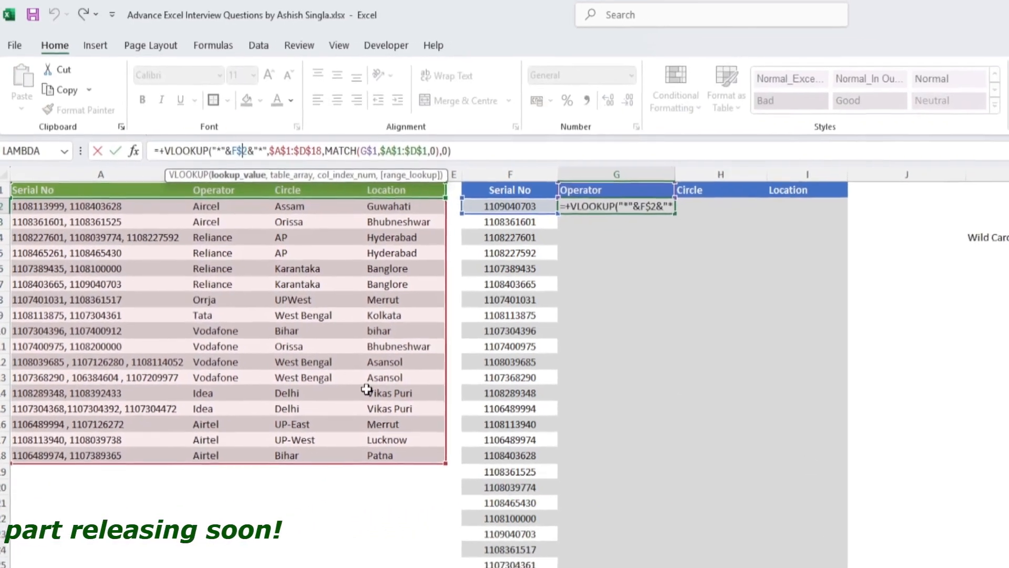
key("F4")
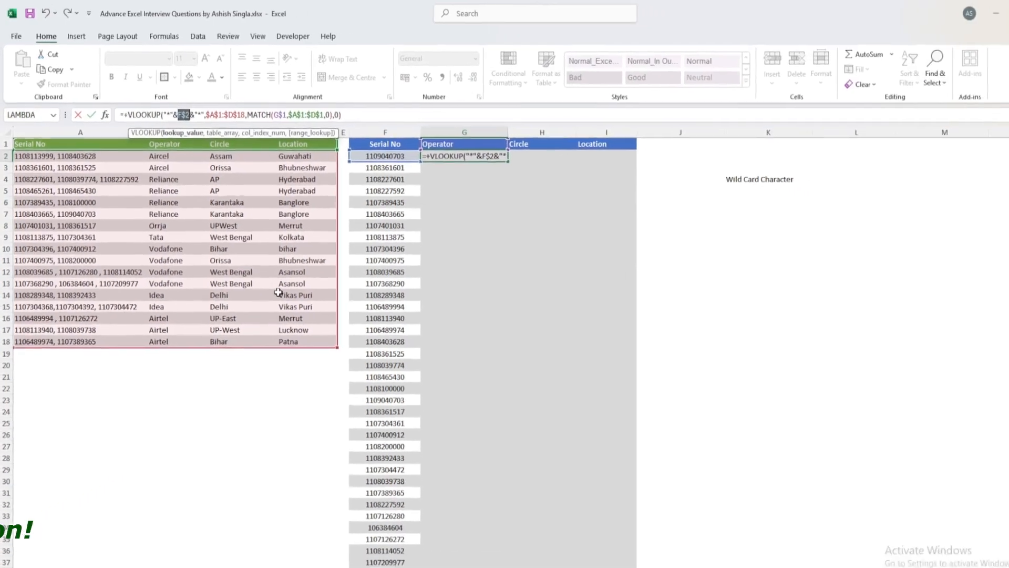
key("ctrl+Return")
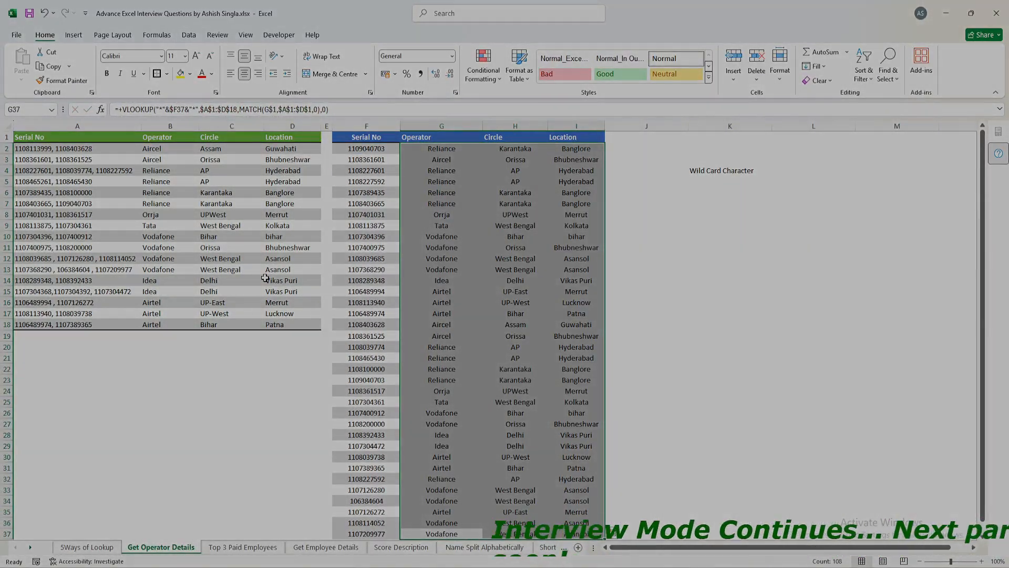